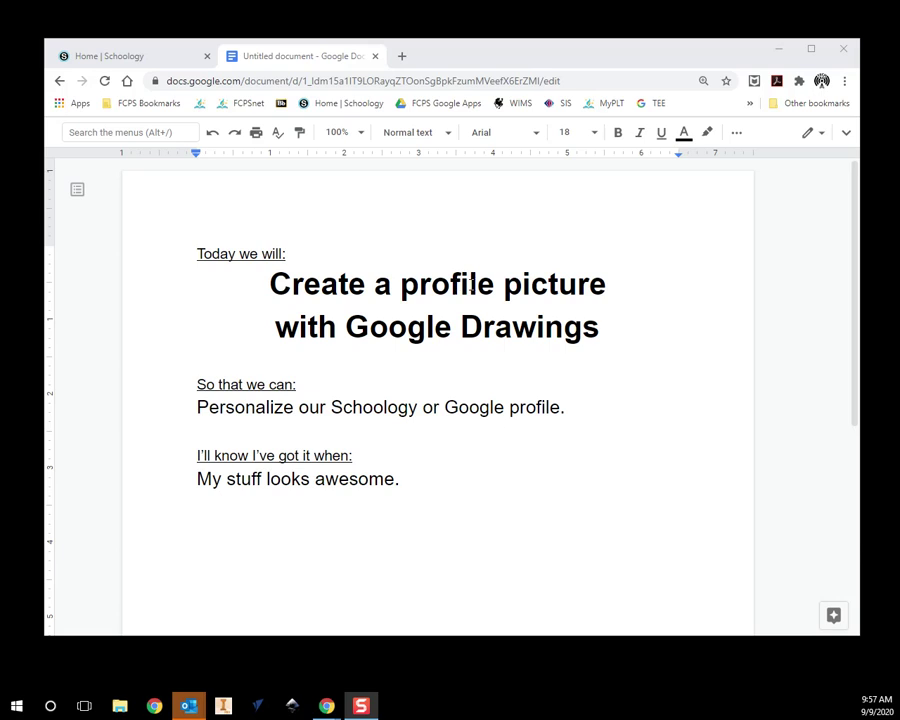
Step: Switch to Schoology and open the account owner's profile page to view the current profile picture
left_click_drag(347, 328, 603, 340)
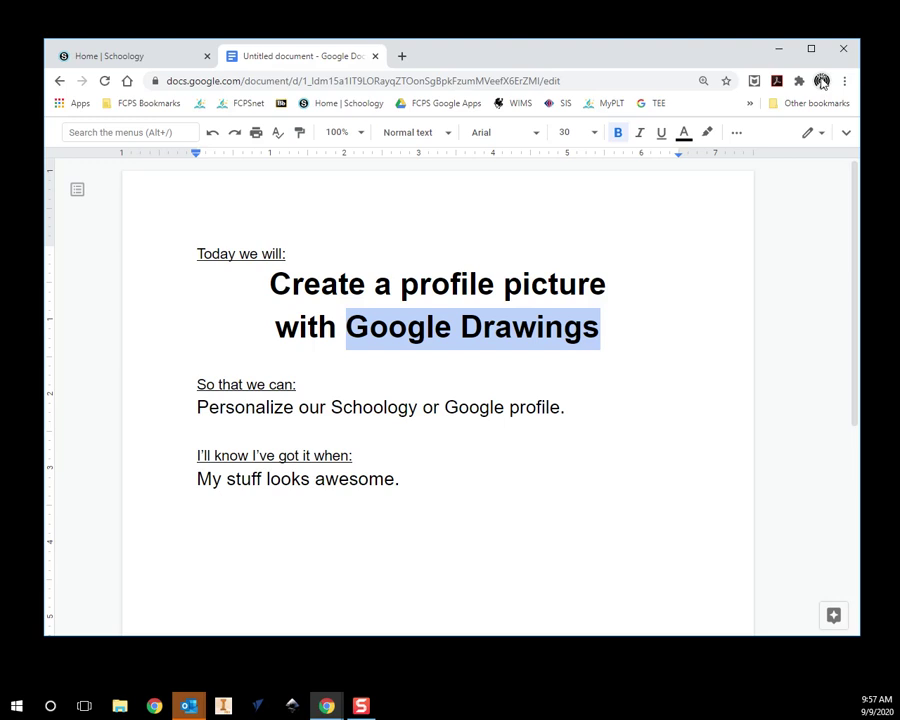
left_click(119, 58)
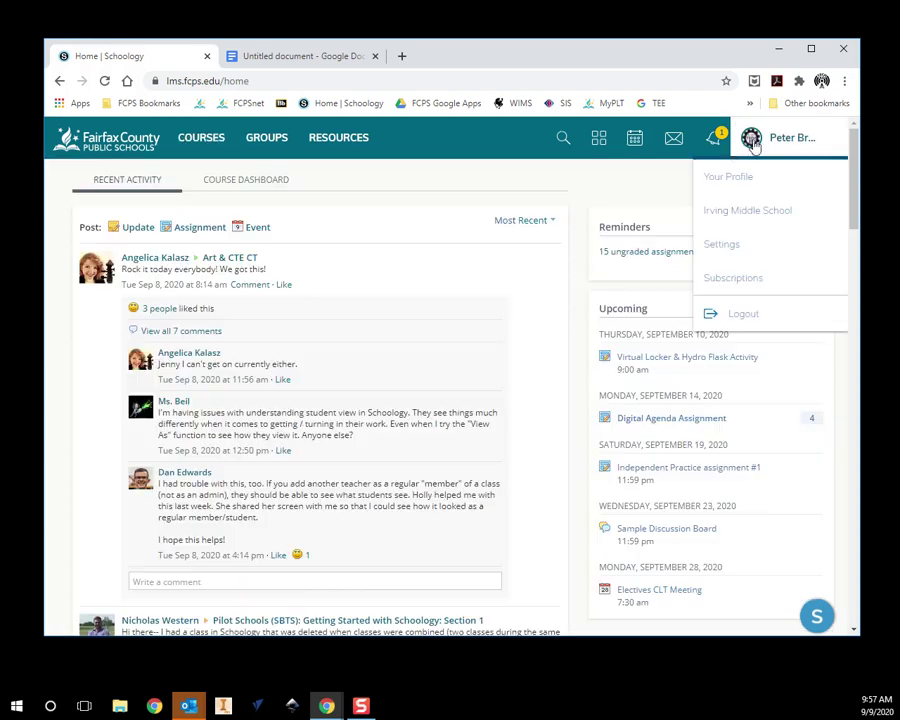
left_click(779, 141)
left_click(739, 180)
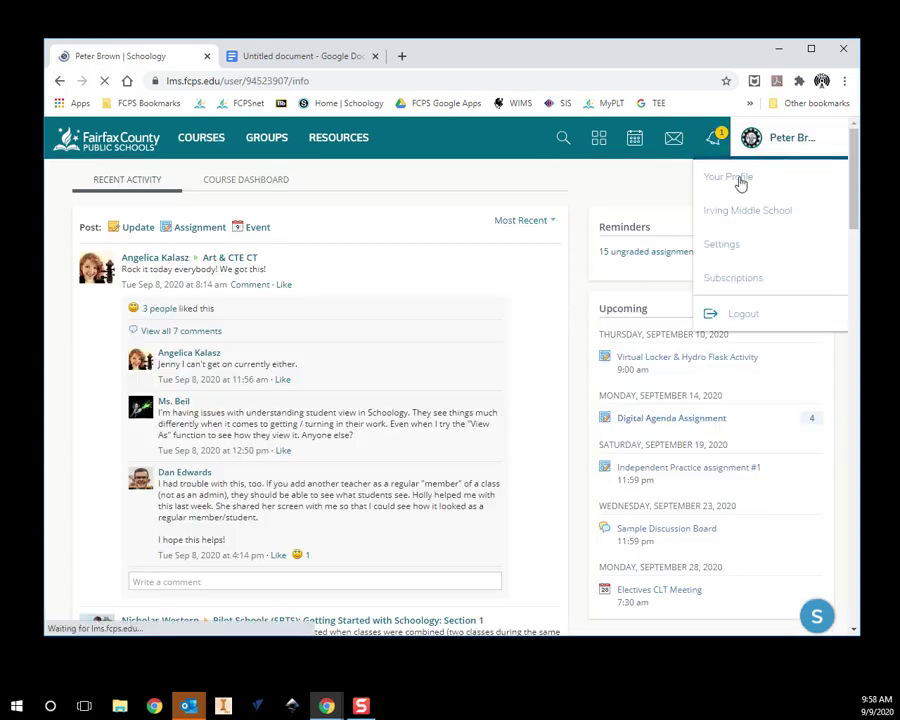
mouse_move(120, 238)
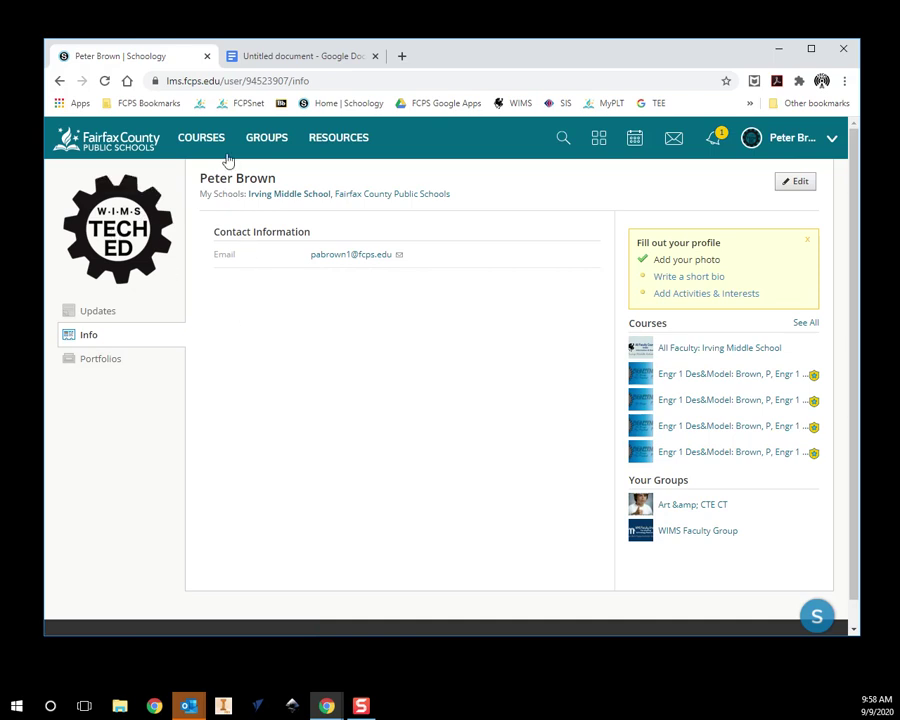
mouse_move(82, 162)
Step: Return to the notes document and add the line "docs.google.com/drawings" several blank lines below "My stuff looks awesome."
left_click(277, 63)
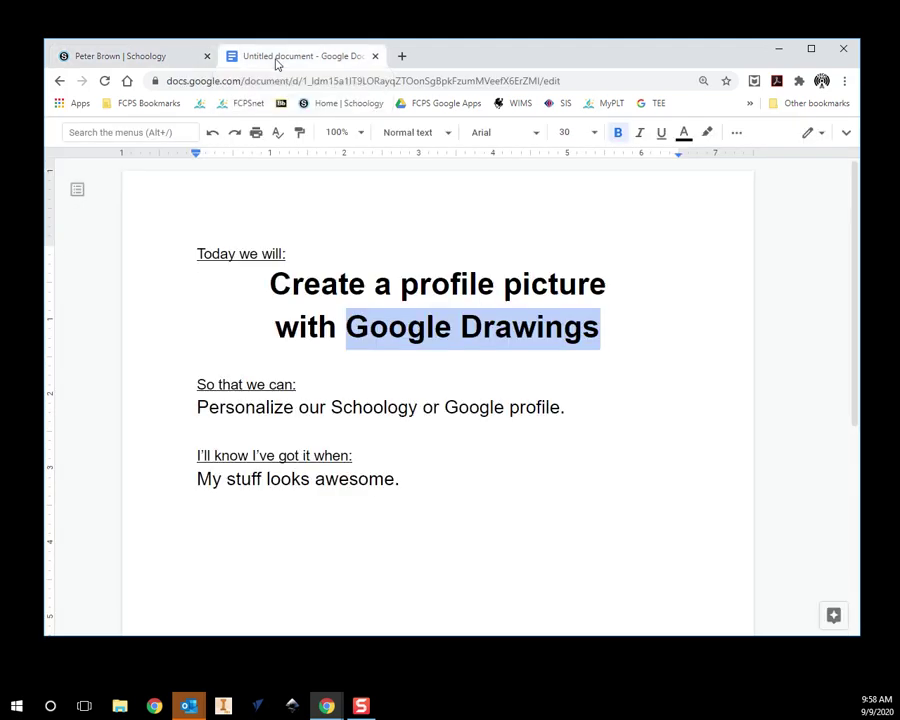
left_click(486, 489)
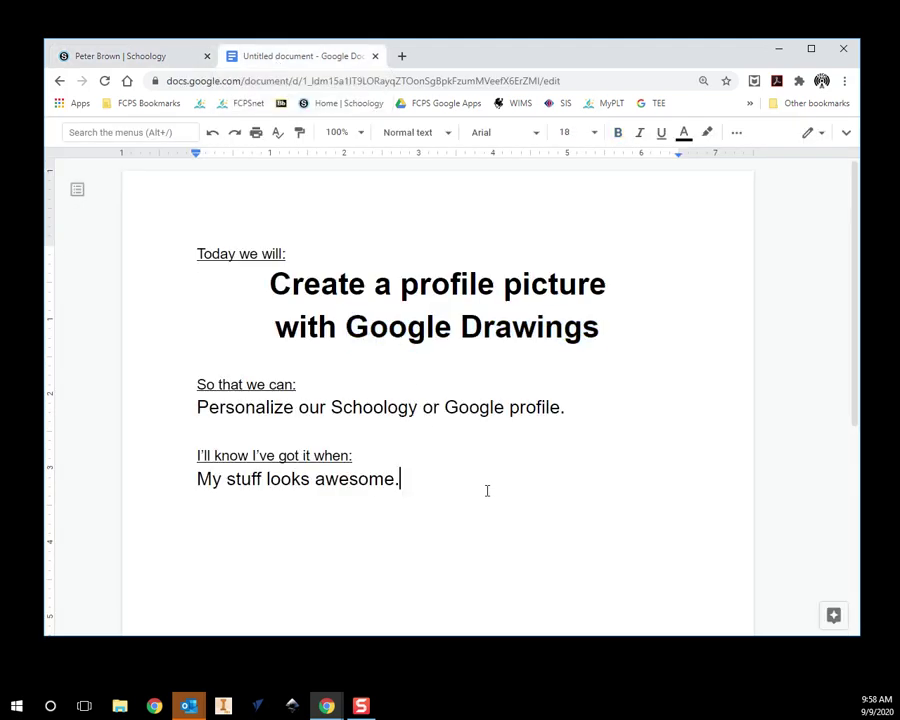
scroll(487, 491, "down", 5)
key("Return")
key("Return")
key("Return")
key("Return")
key("Return")
key("Return")
key("Return")
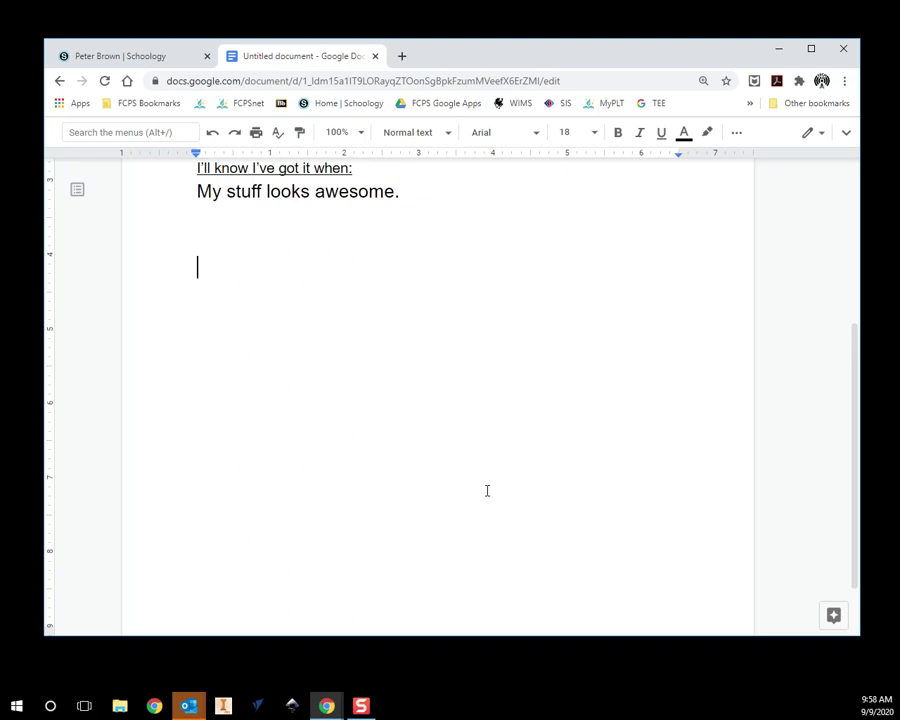
scroll(349, 307, "down", 1)
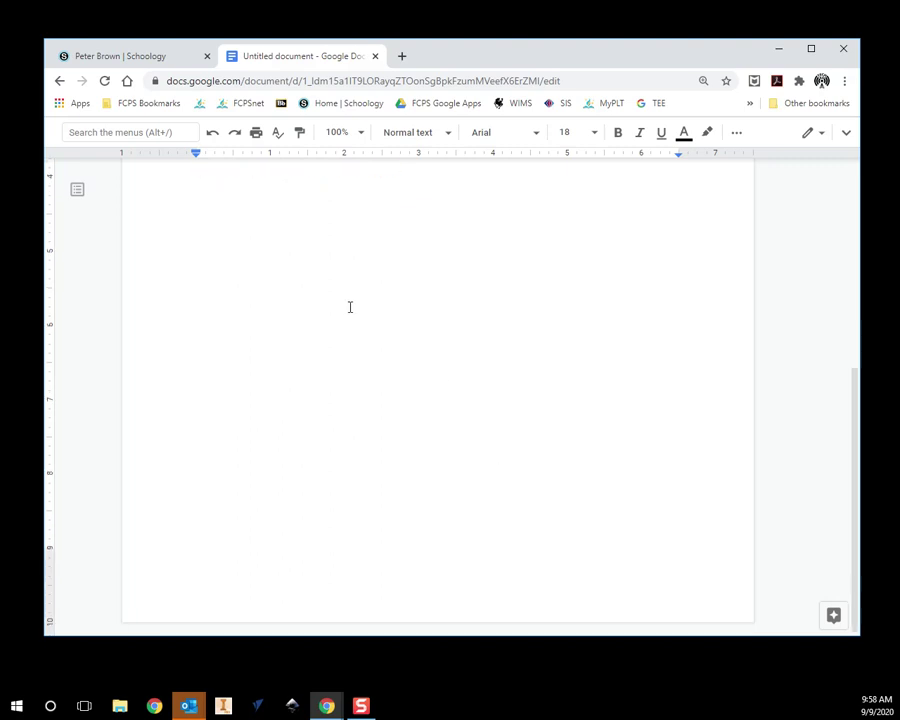
type("docs.google")
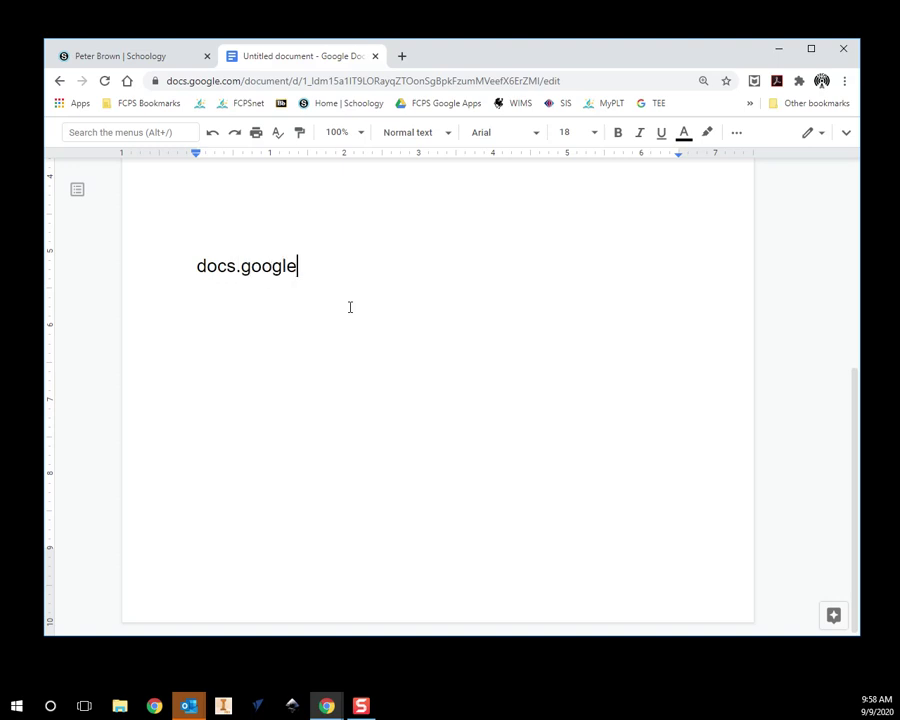
type(".com/drawings")
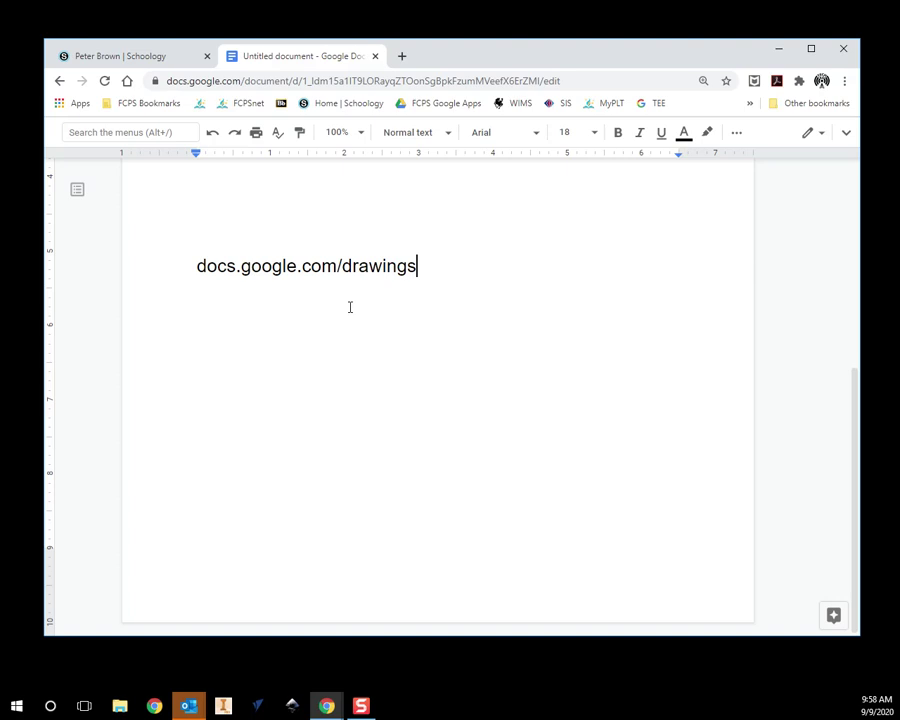
Step: Set the font size of the "docs.google.com/drawings" line to 30
left_click_drag(422, 287, 116, 275)
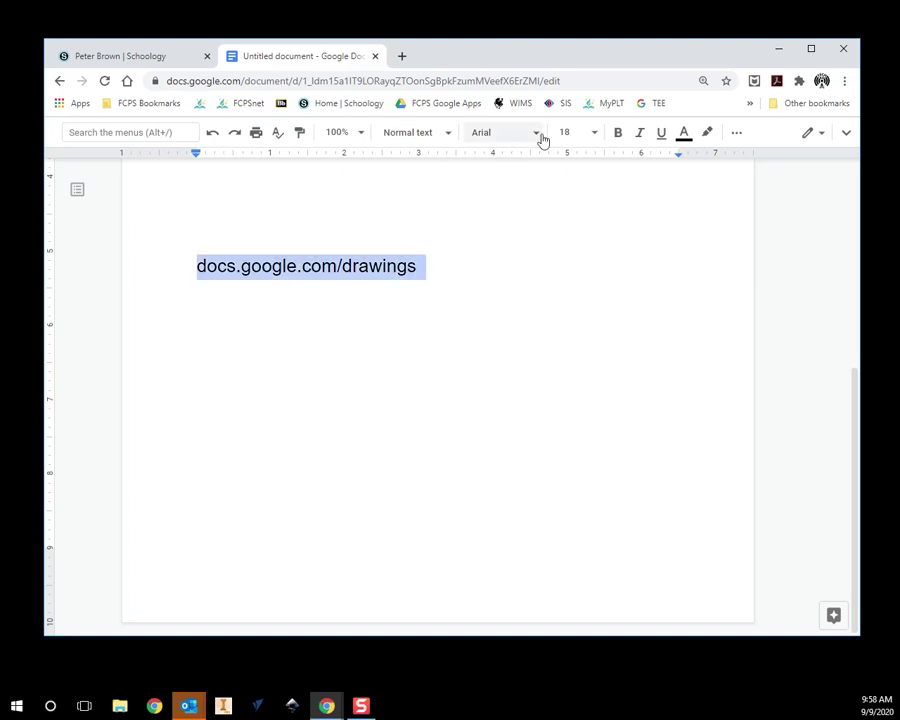
left_click(594, 138)
left_click(575, 366)
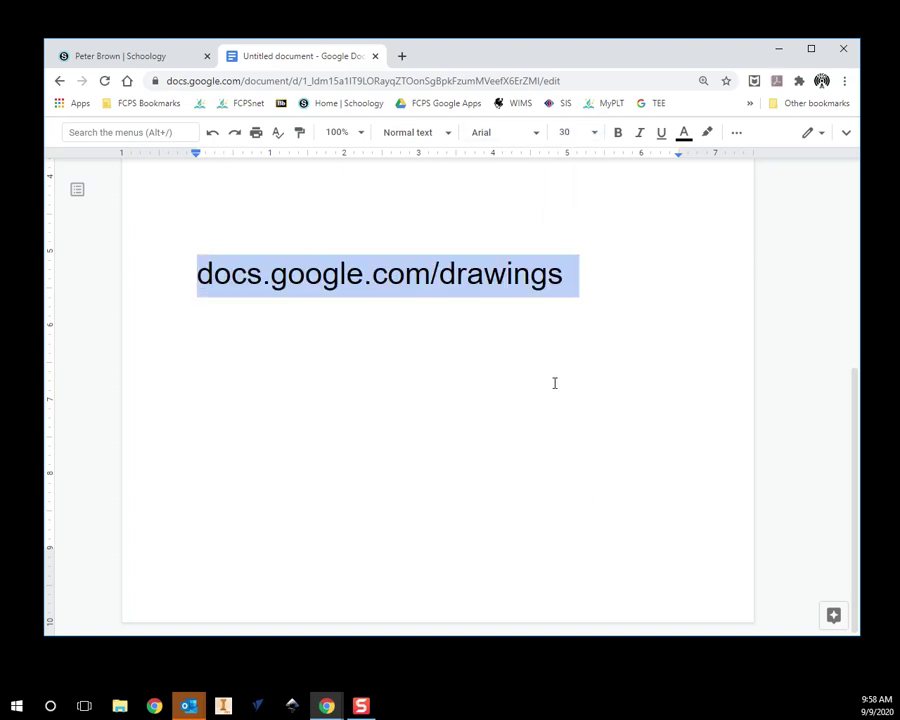
left_click(554, 382)
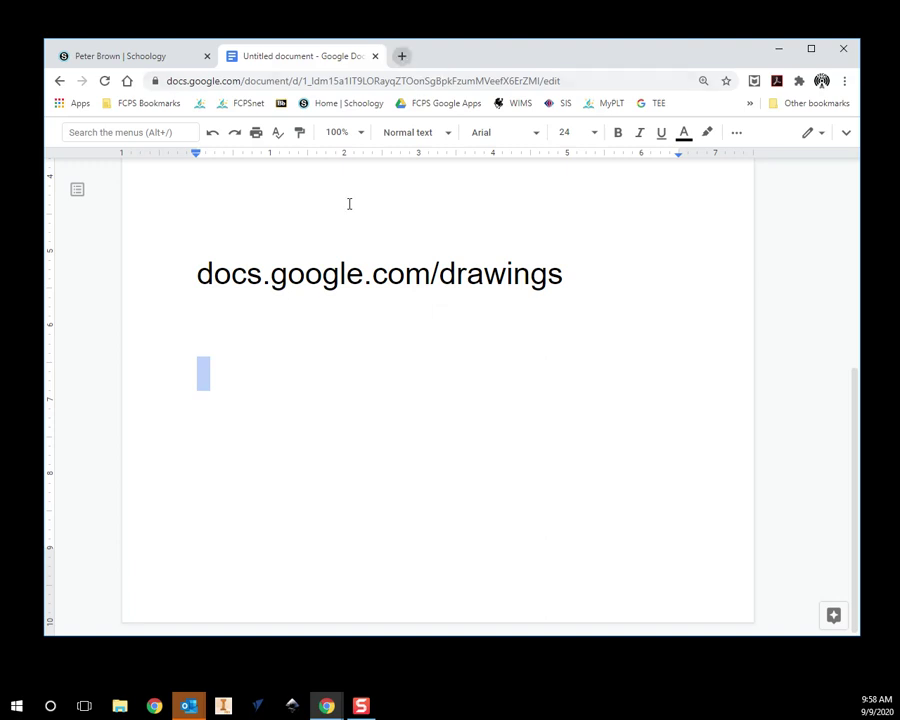
Step: Create a blank Google Drawings file by going to docs.google.com/drawings in a new browser tab
left_click(401, 56)
type("doc")
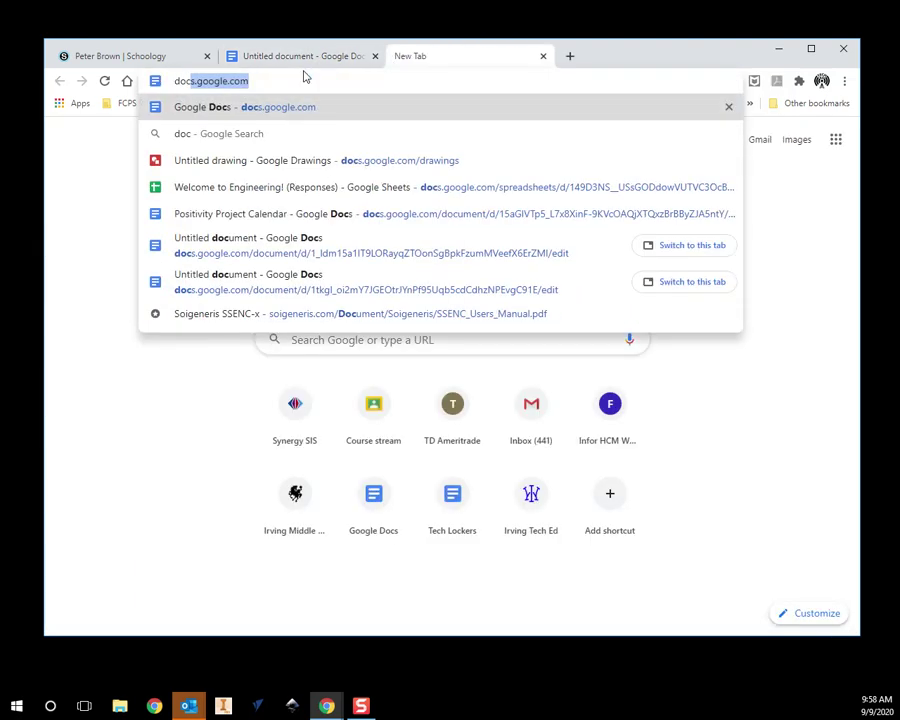
type("s.google.com/drawings")
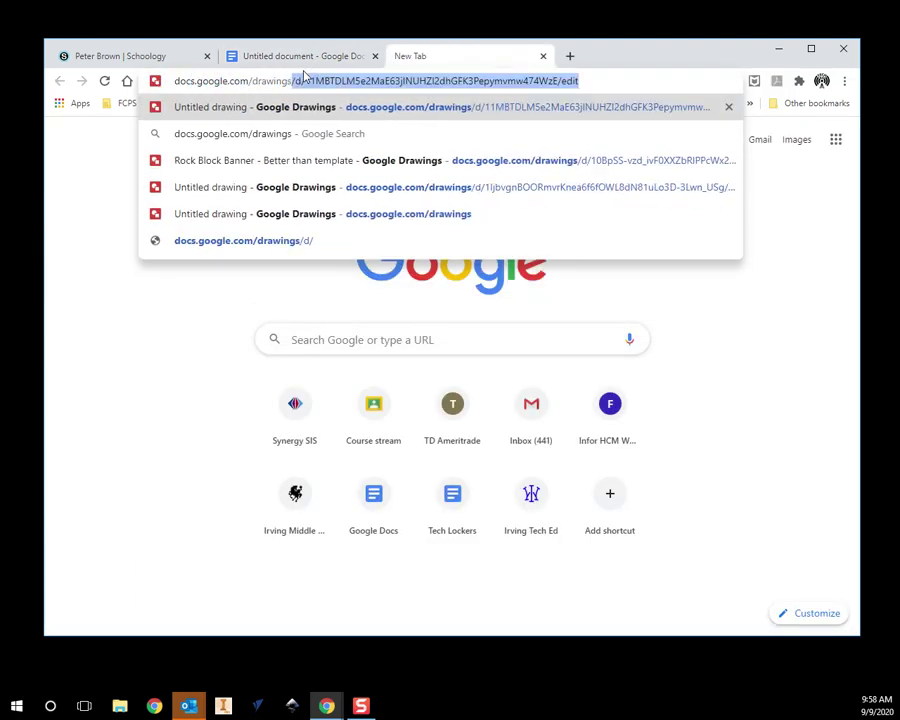
key("Delete")
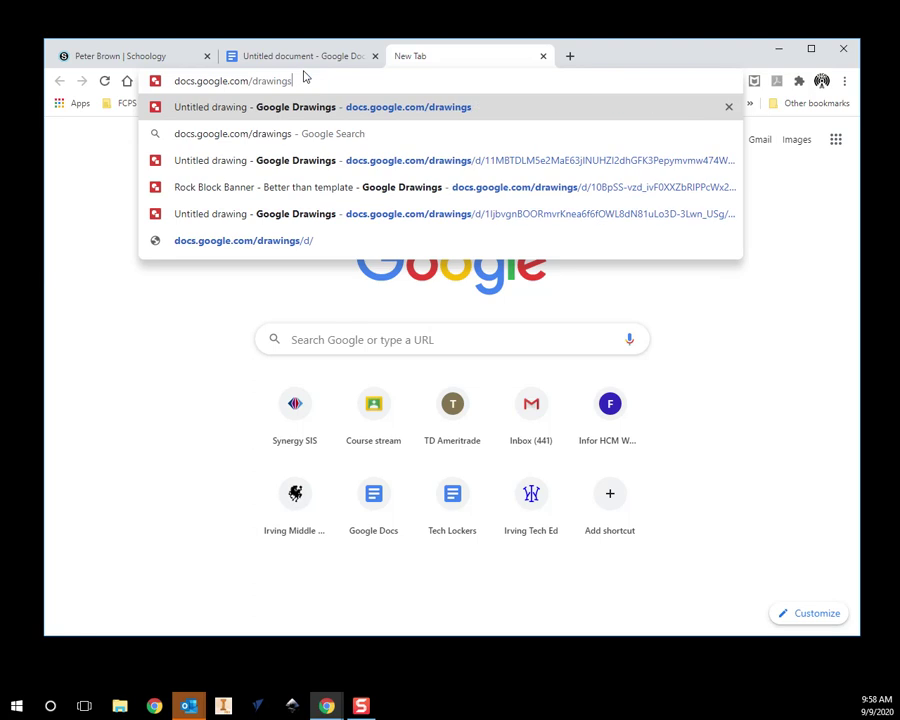
key("Return")
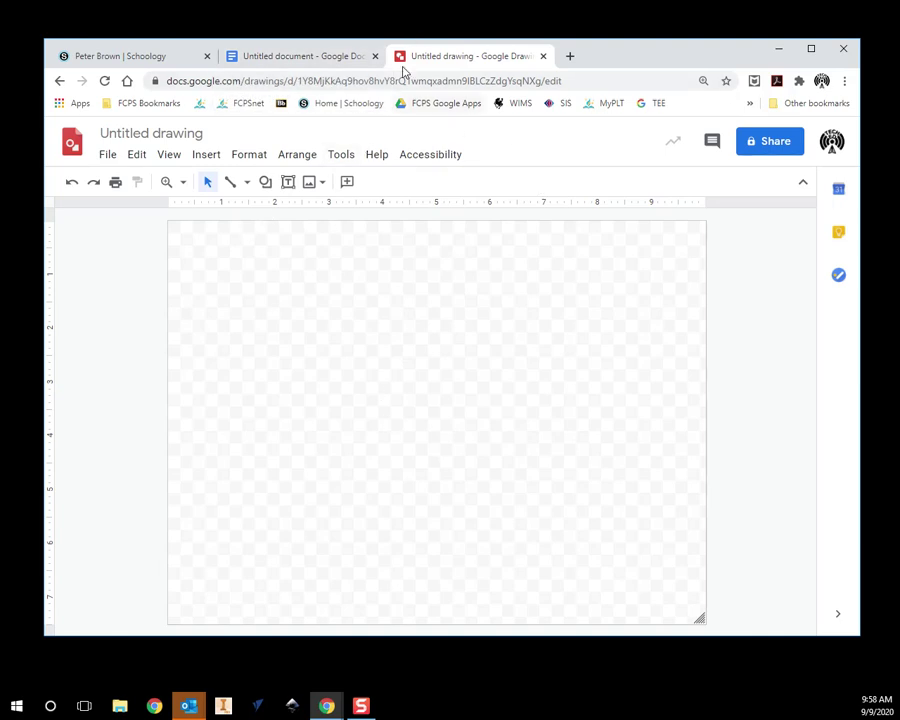
Step: In the notes document, add "Must be:" below the web address, with an indented first item stating the required width and height in pixels
left_click(276, 57)
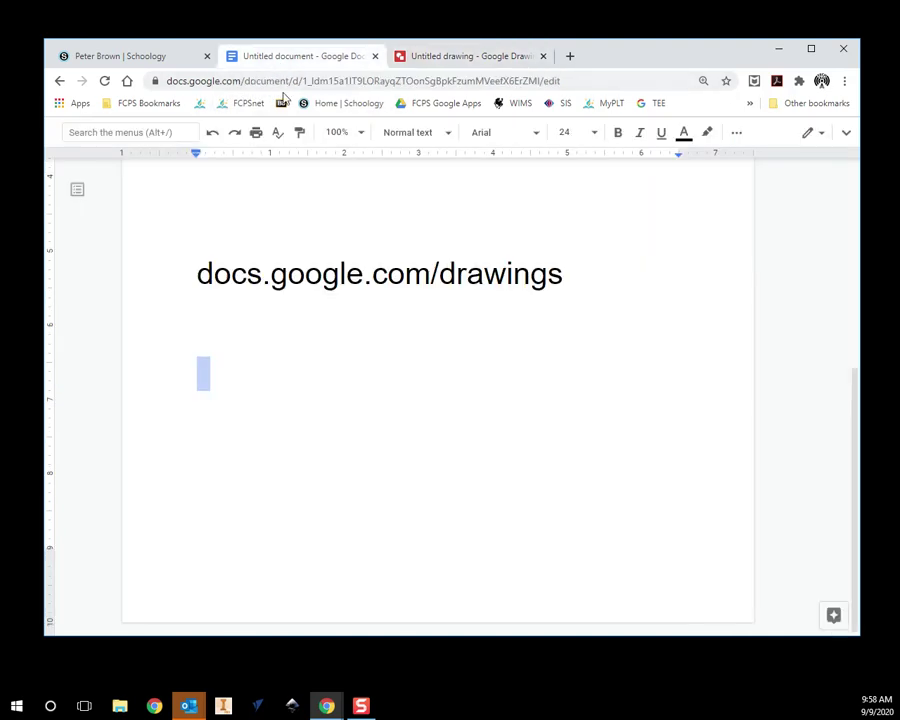
left_click(354, 355)
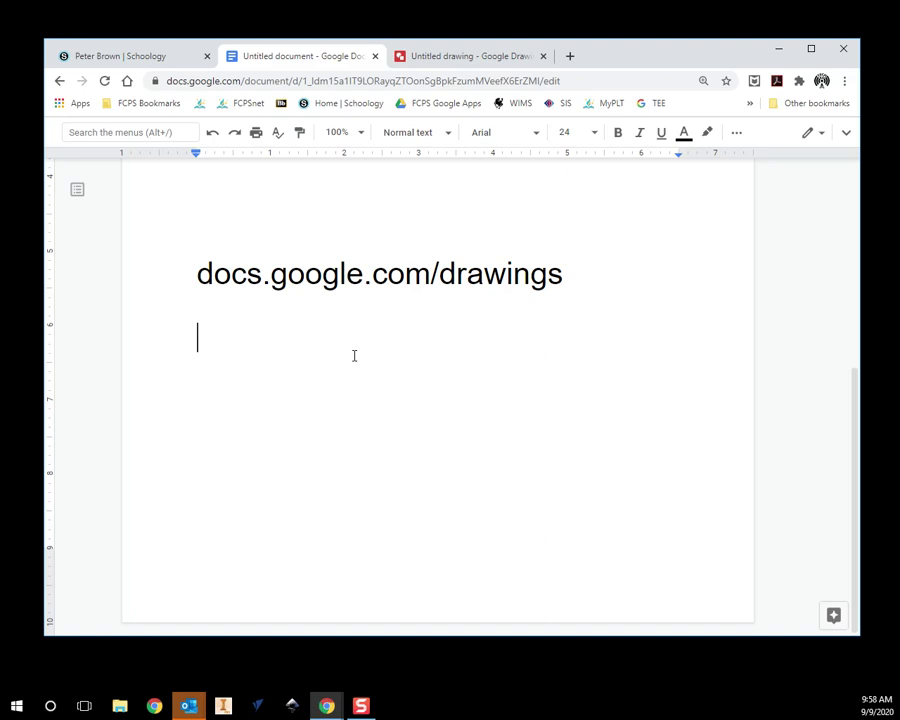
type("Must")
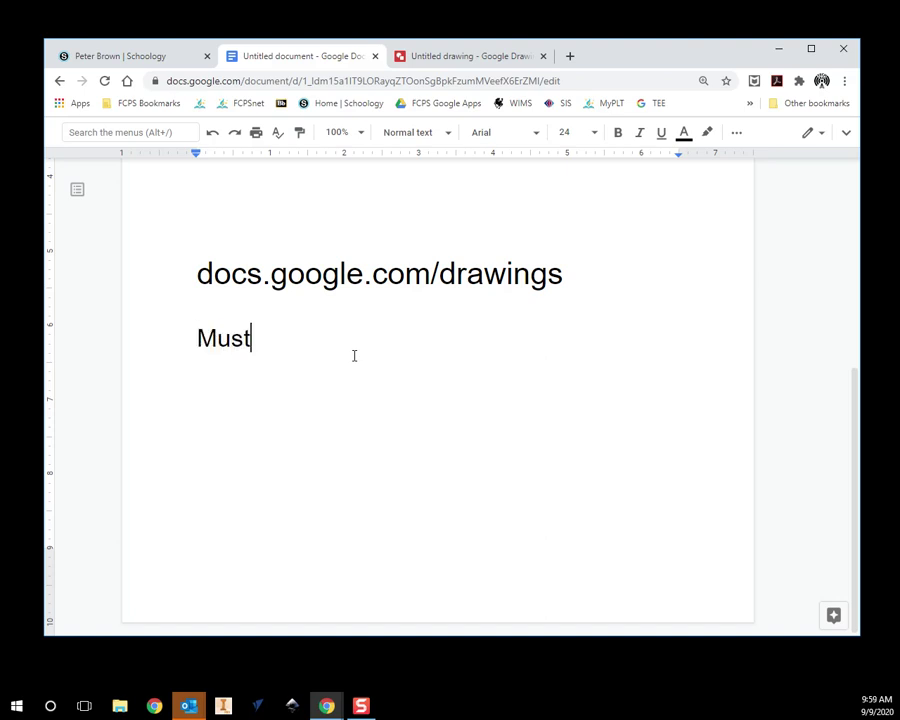
type(" be:")
key("Return")
key("Tab")
type("- 100 pixels x ")
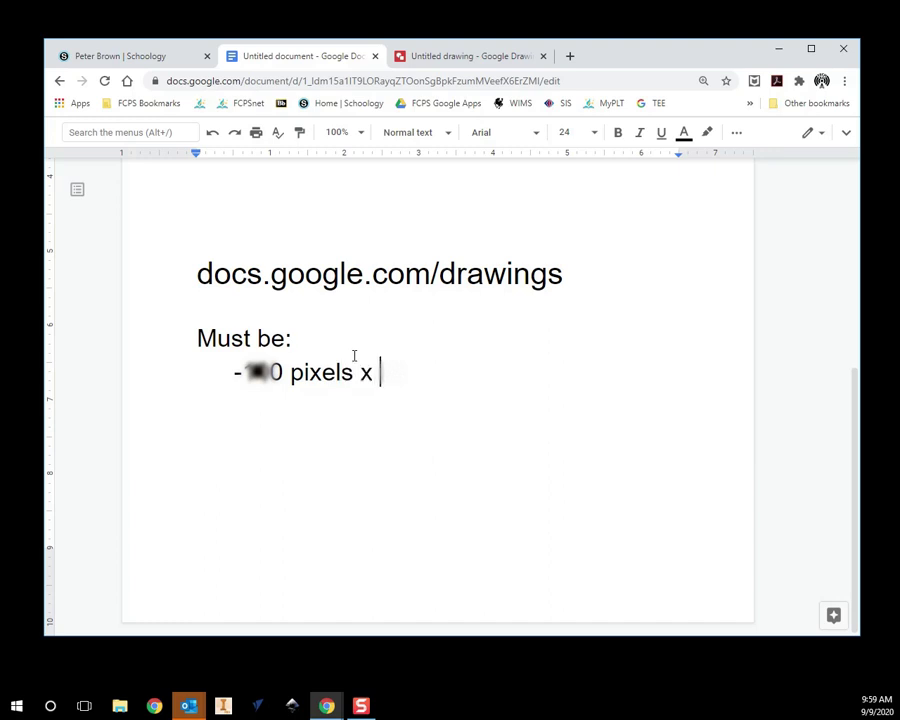
type("100 pixels")
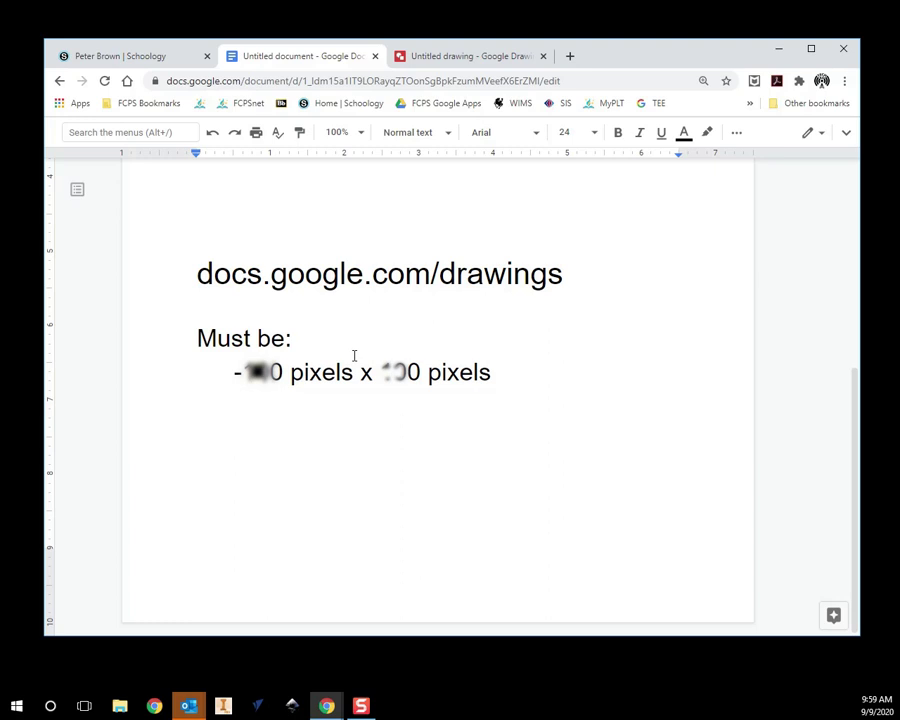
Step: Add two more requirements to the list: "-School appropriate" and "-Turned in as a PNG file."
key("Return")
type("-School")
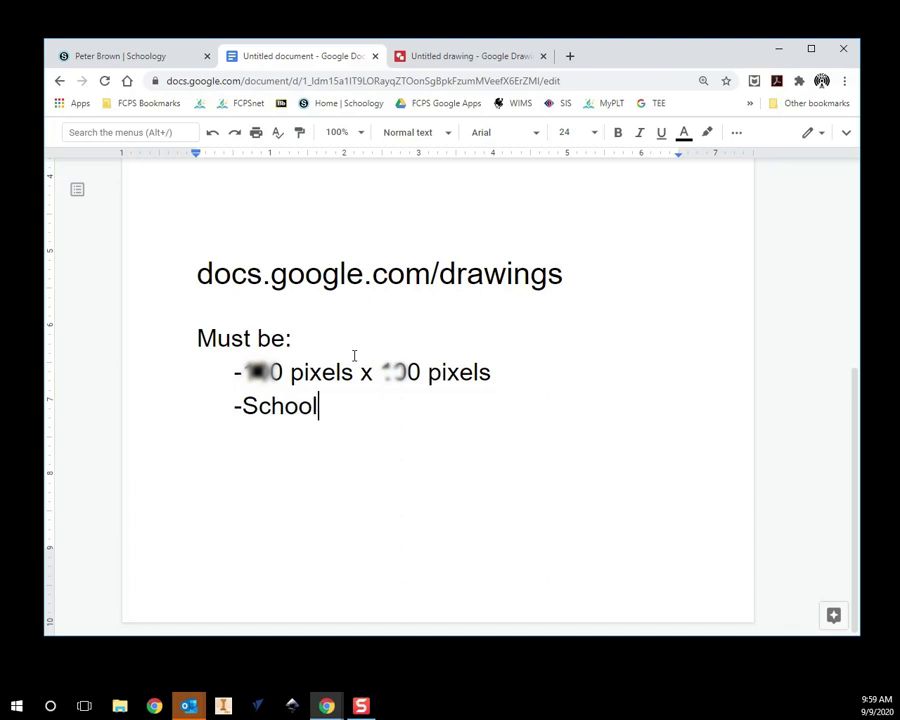
type(" appropriate")
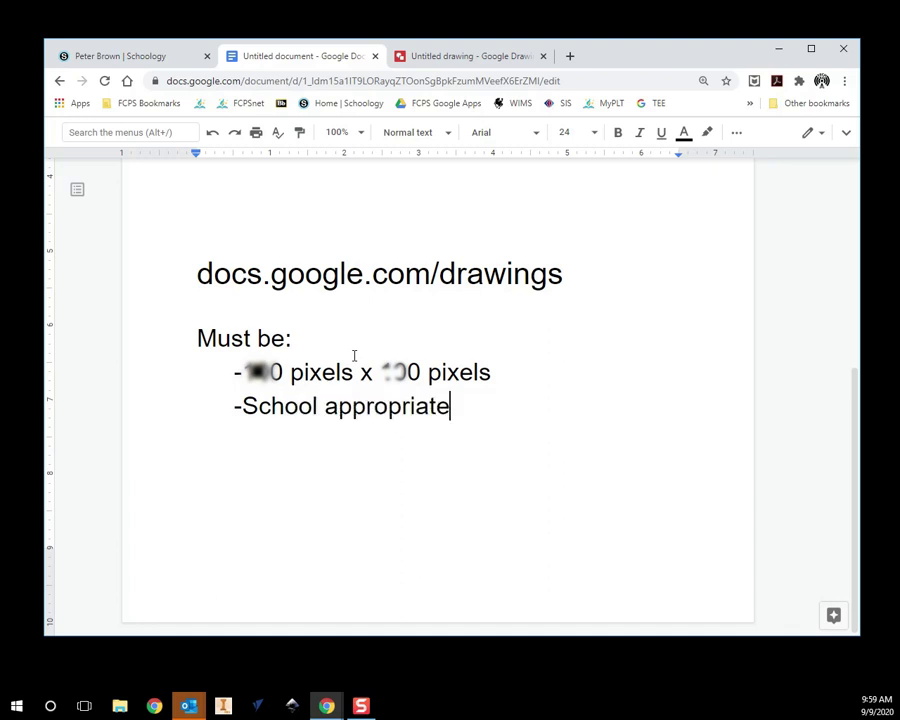
key("Return")
key("Tab")
type("-Turne")
key("BackSpace")
type("d in as a PNG file.")
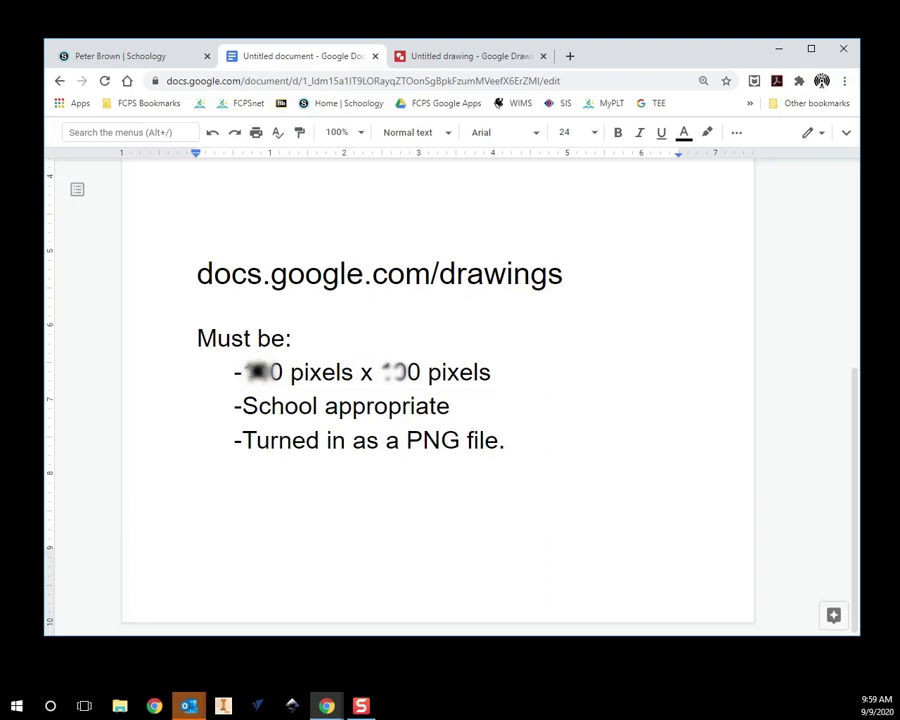
Step: Review the pixel size, school-appropriate and PNG file requirements by highlighting each one in turn
left_click_drag(245, 372, 352, 372)
left_click_drag(459, 372, 384, 373)
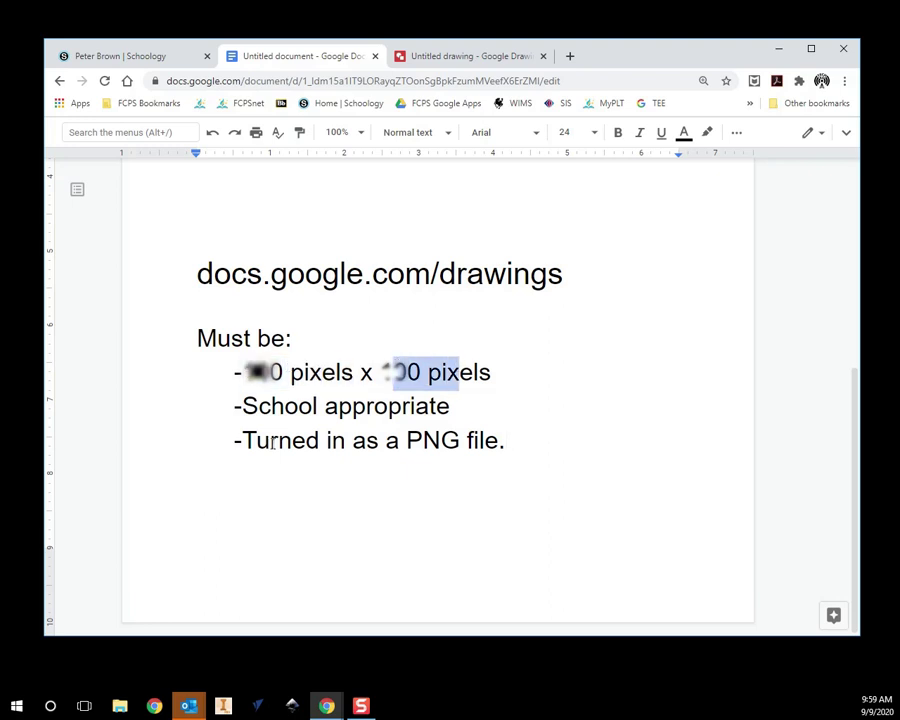
left_click_drag(259, 406, 442, 398)
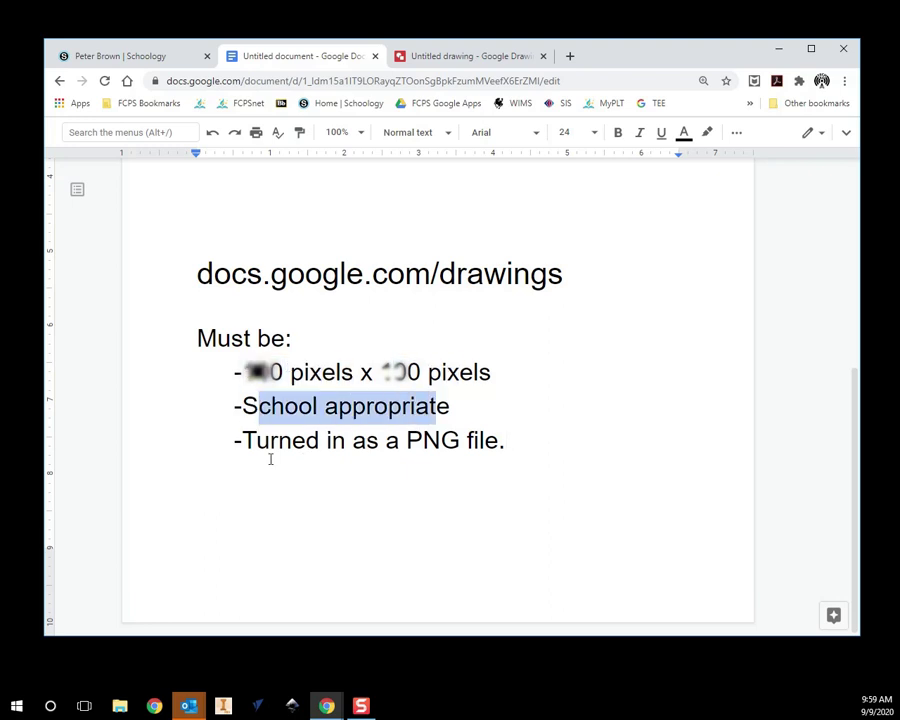
left_click_drag(245, 442, 502, 440)
left_click(540, 446)
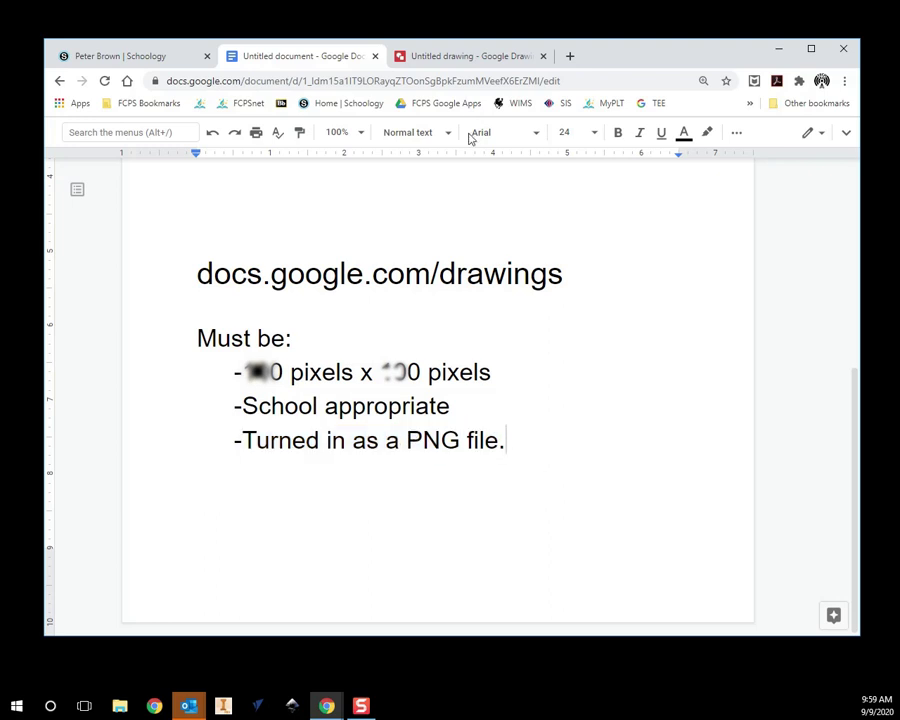
Step: Switch to the blank Google Drawings file and rename it "Profile Picture"
left_click(449, 60)
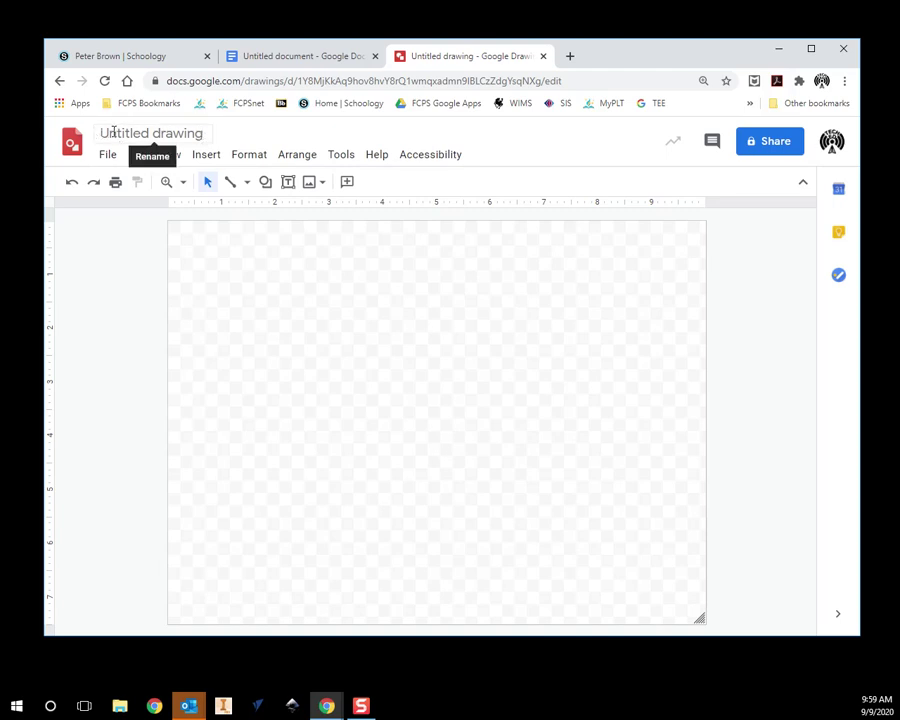
left_click(205, 133)
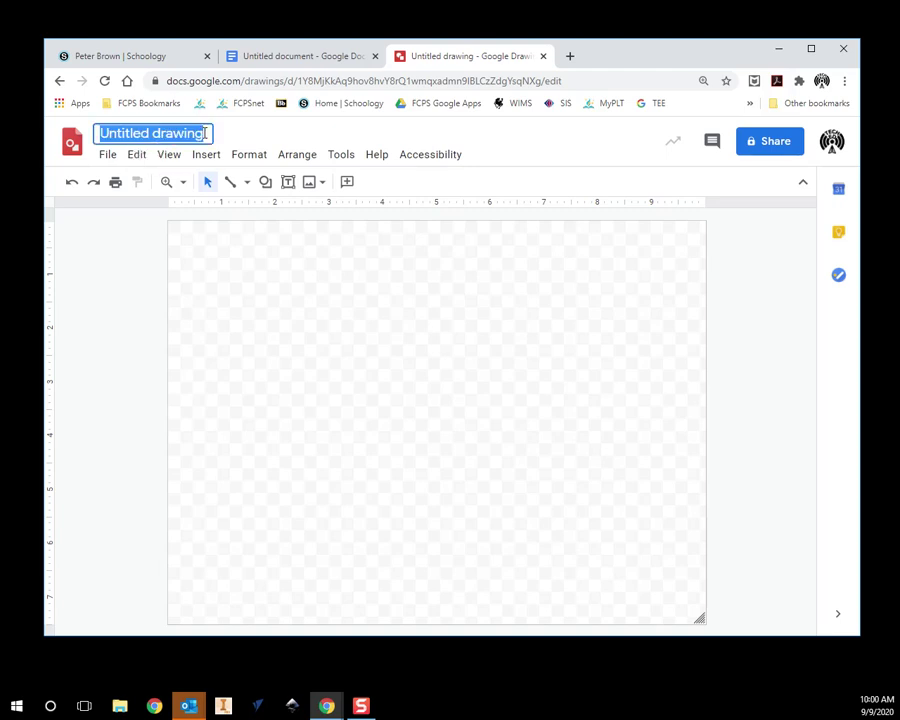
type("P")
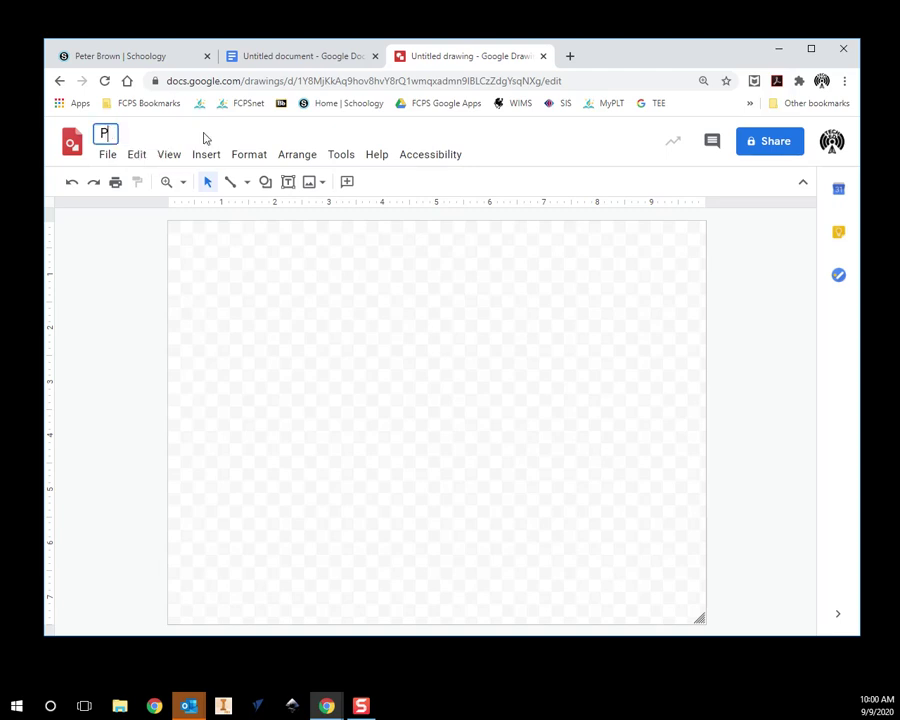
type("rofile Picture")
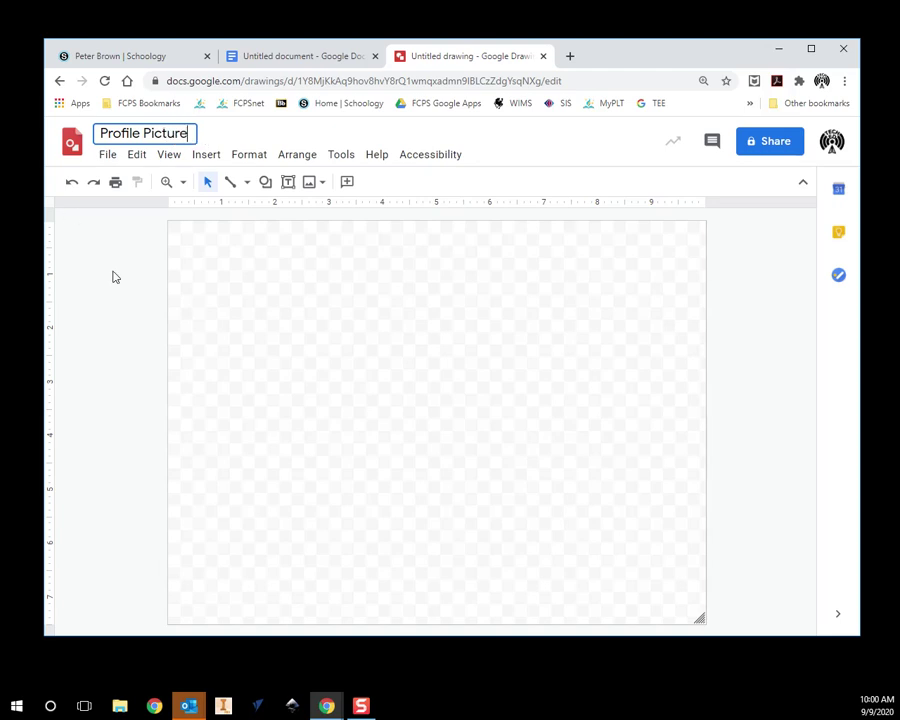
key("Return")
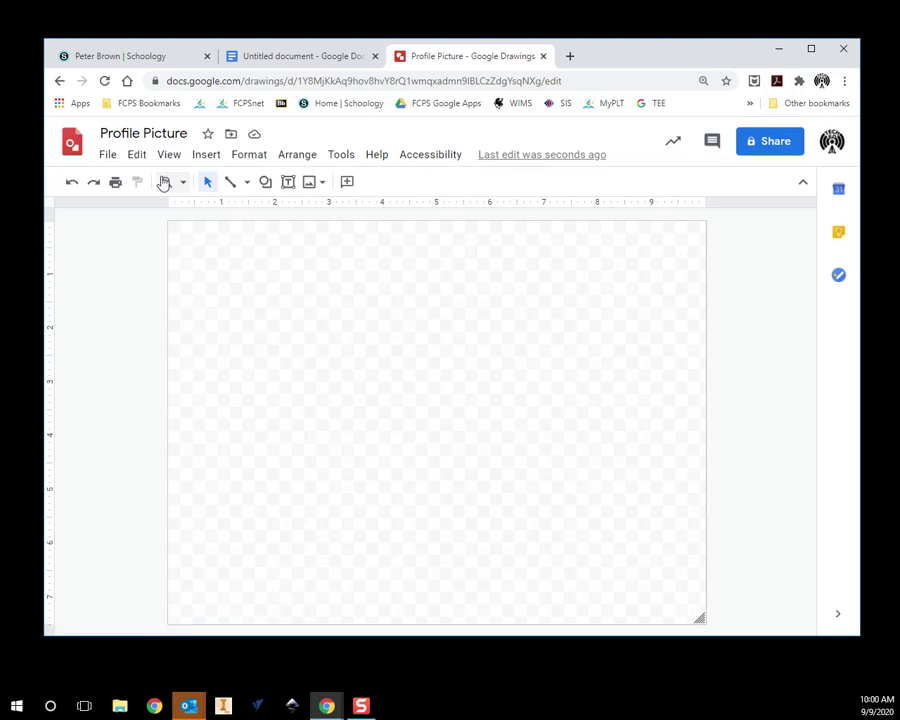
Step: Switch the drawing's page setup to a custom size of 100 by 100 and change its units to pixels
left_click(108, 158)
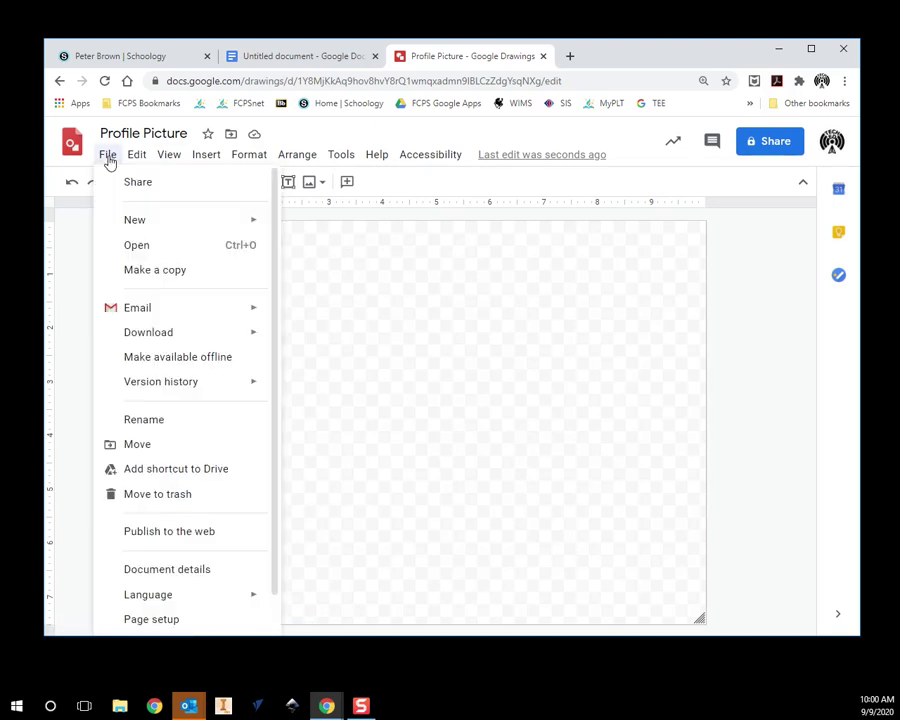
scroll(174, 410, "down", 1)
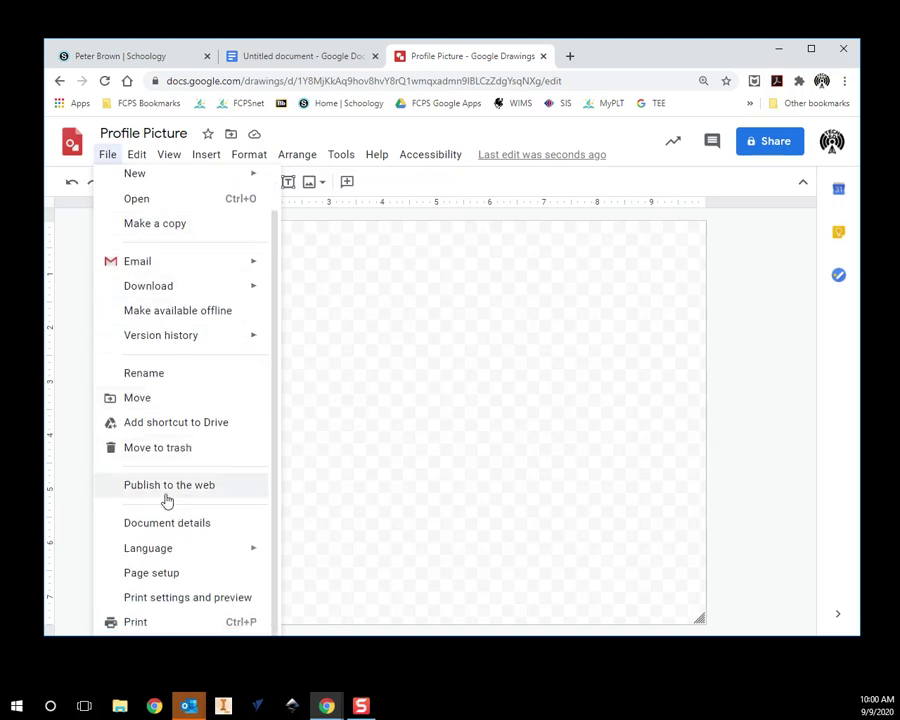
left_click(155, 578)
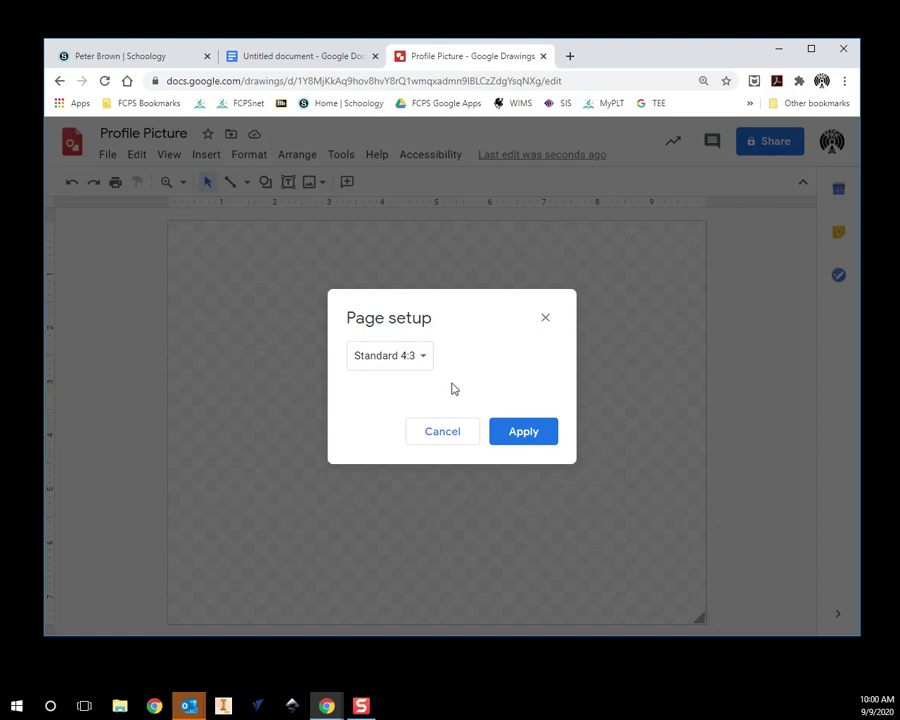
left_click(405, 362)
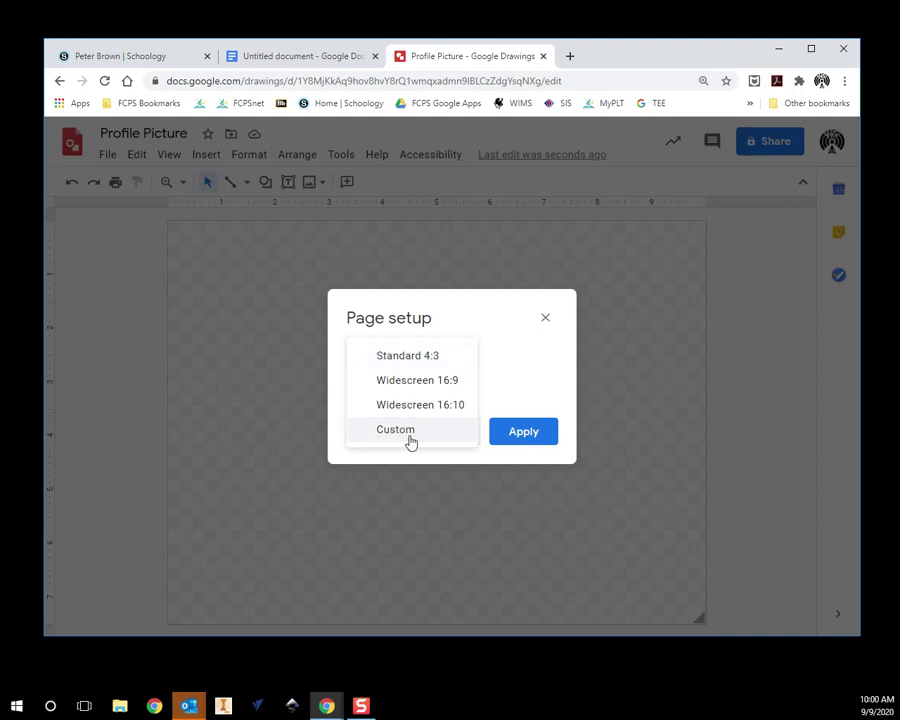
left_click(405, 438)
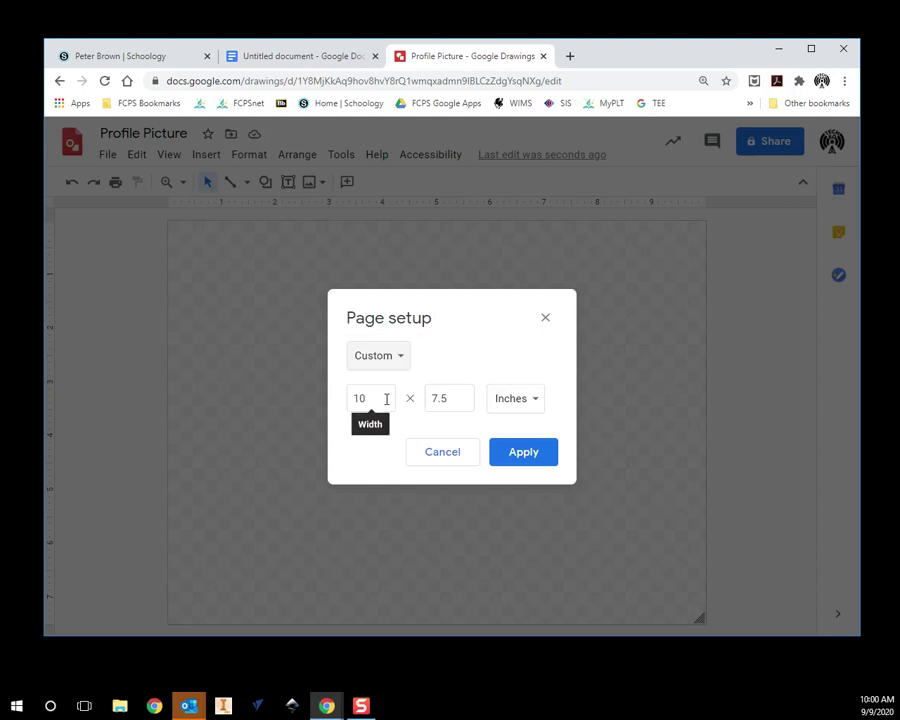
left_click(386, 399)
type("0")
key("Tab")
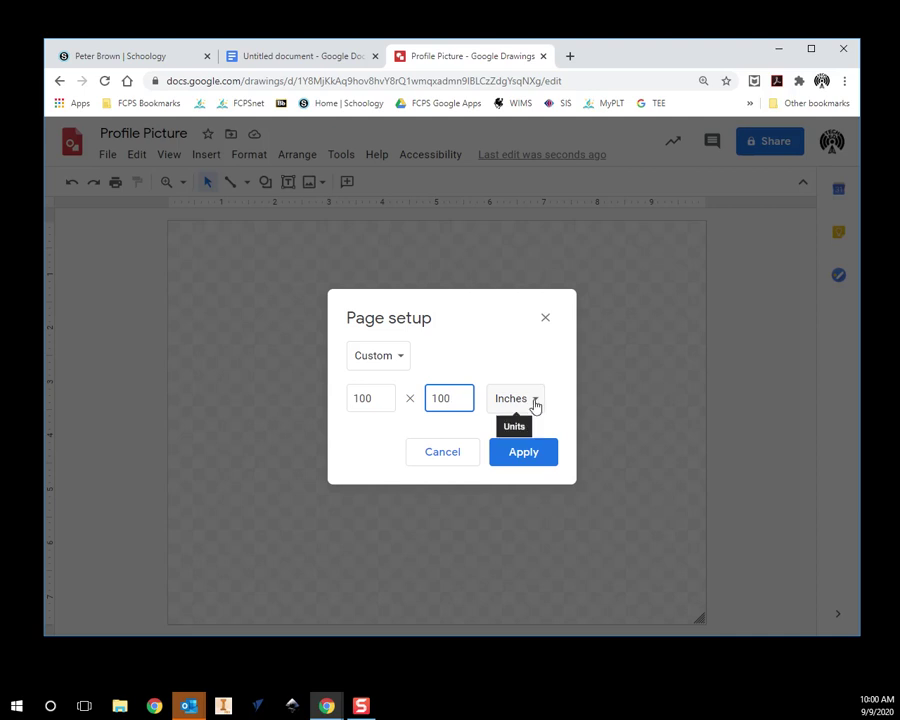
left_click(535, 404)
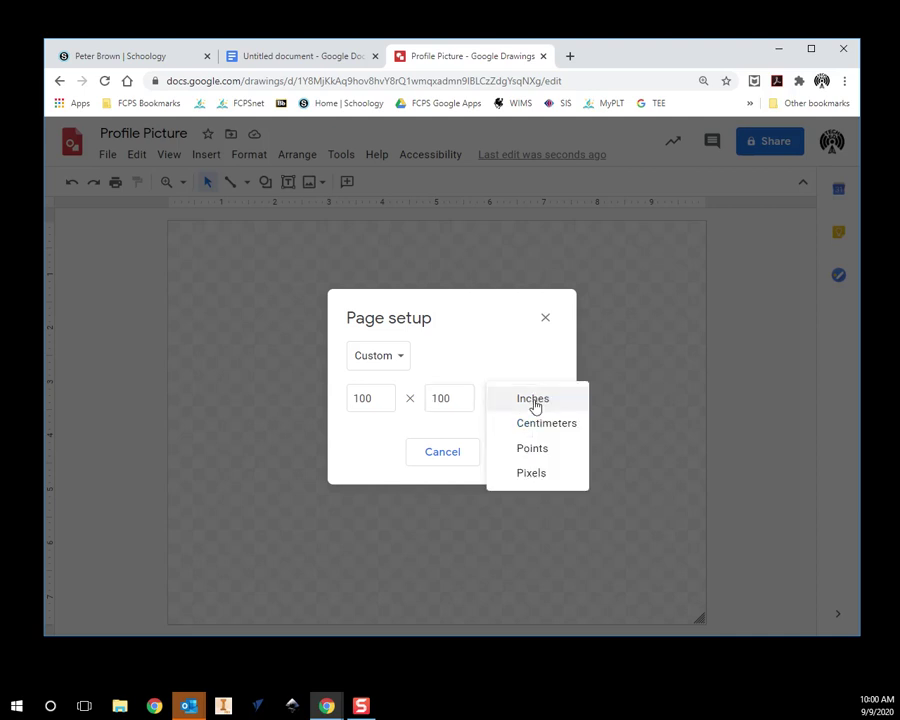
left_click(534, 478)
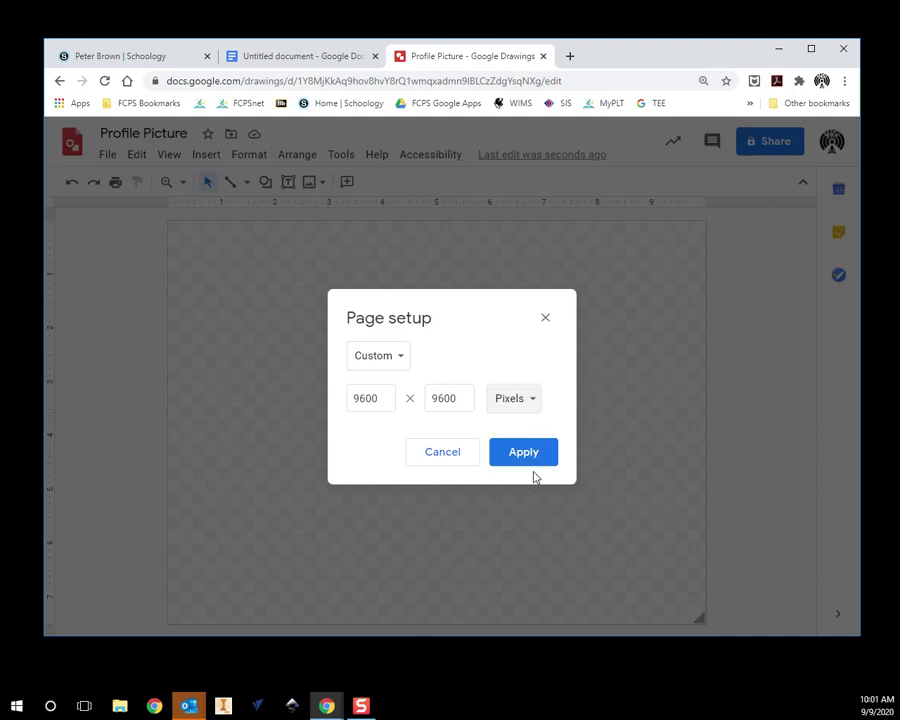
Step: Set both the page width and height to 100 pixels and apply the page setup
left_click_drag(388, 396, 327, 389)
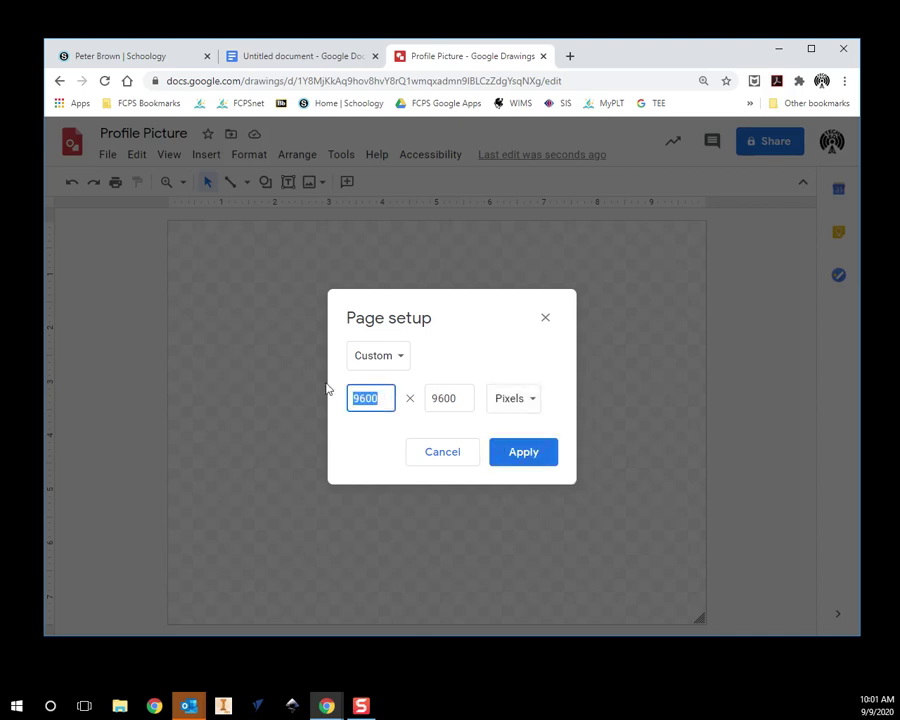
type("100")
key("Tab")
type("100")
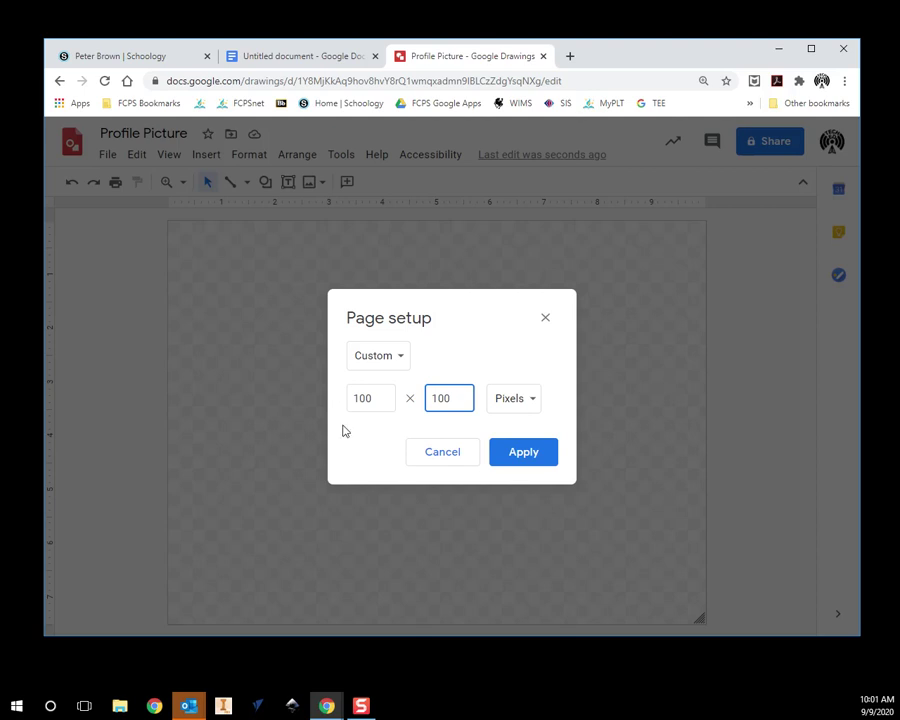
left_click(521, 454)
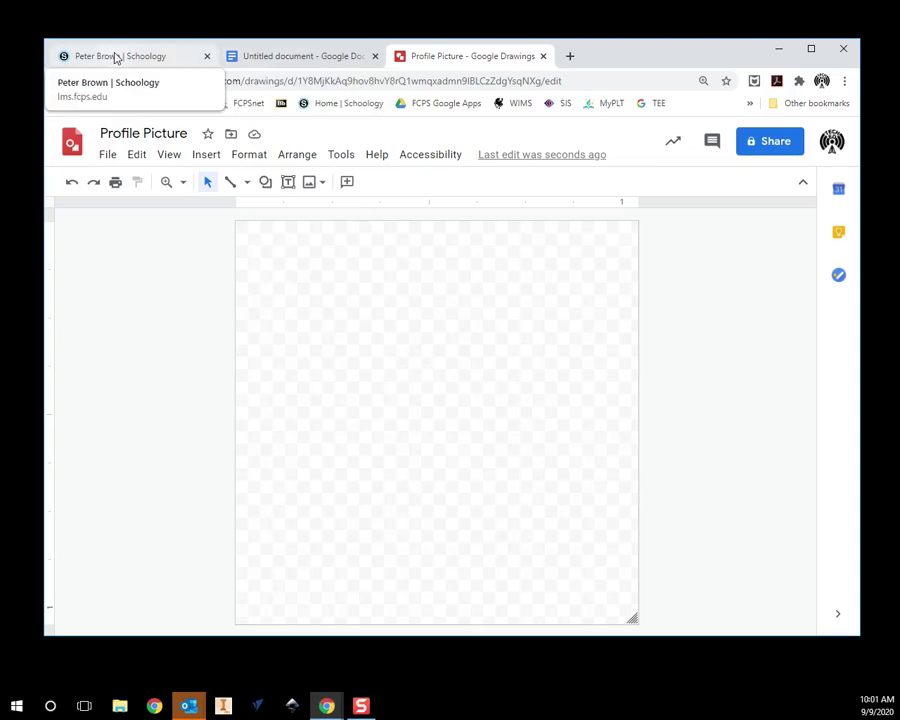
Step: Place a copy of the account's profile logo beside the canvas and delete it
left_click_drag(831, 141, 737, 356)
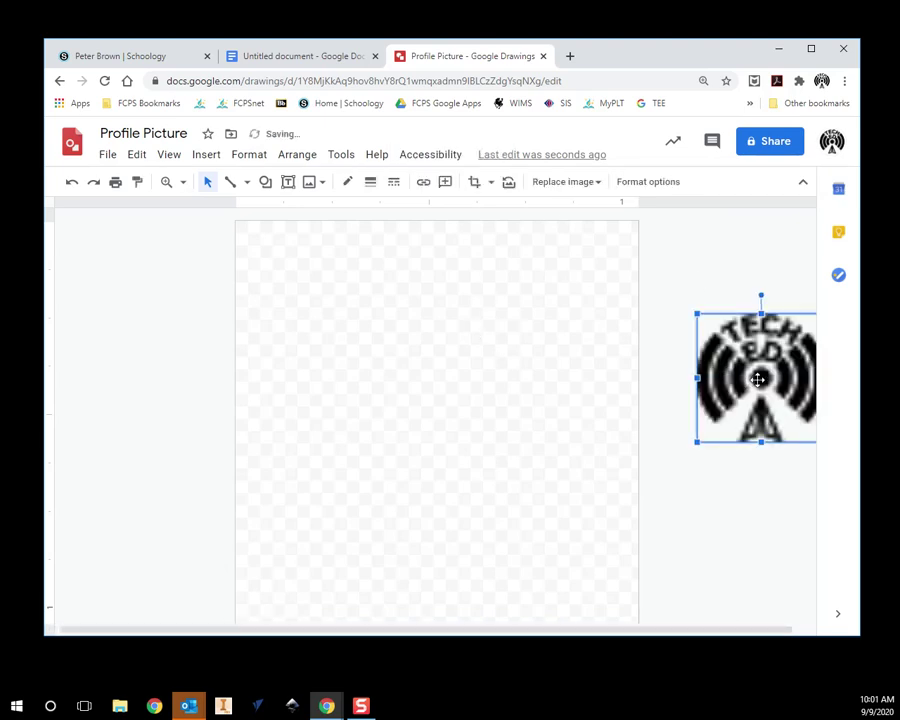
key("Delete")
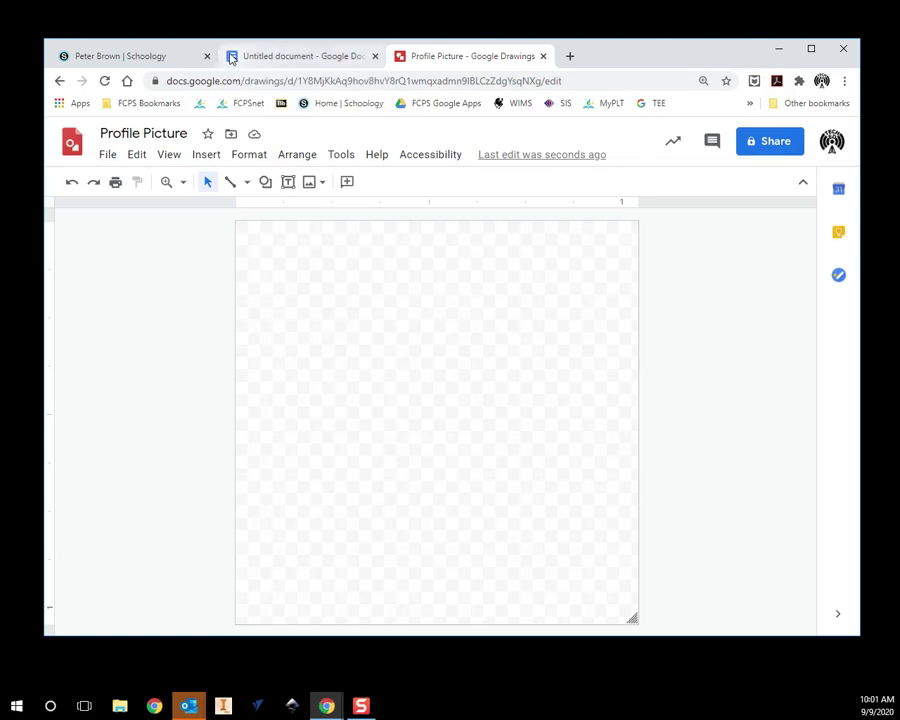
Step: Examine how the profile picture is displayed on the Schoology profile page, and return to the drawing
left_click(148, 61)
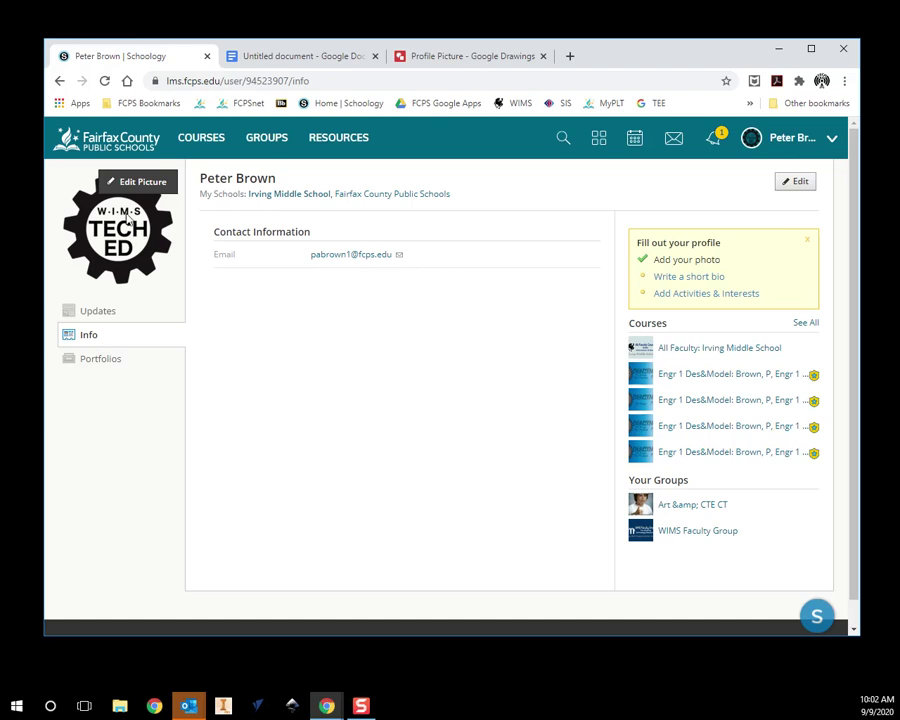
left_click_drag(133, 257, 238, 258)
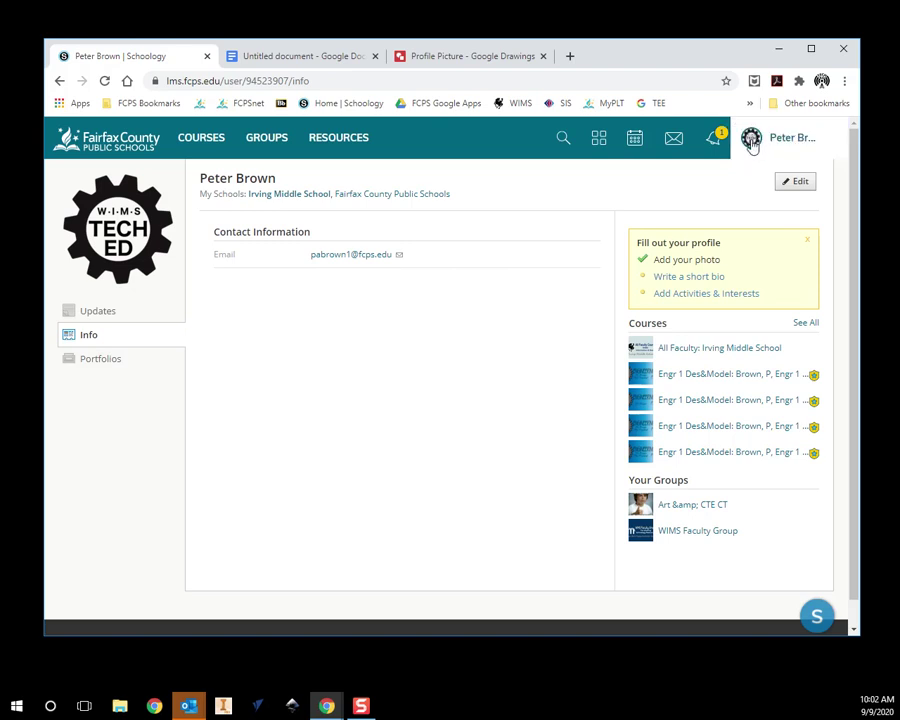
left_click(429, 60)
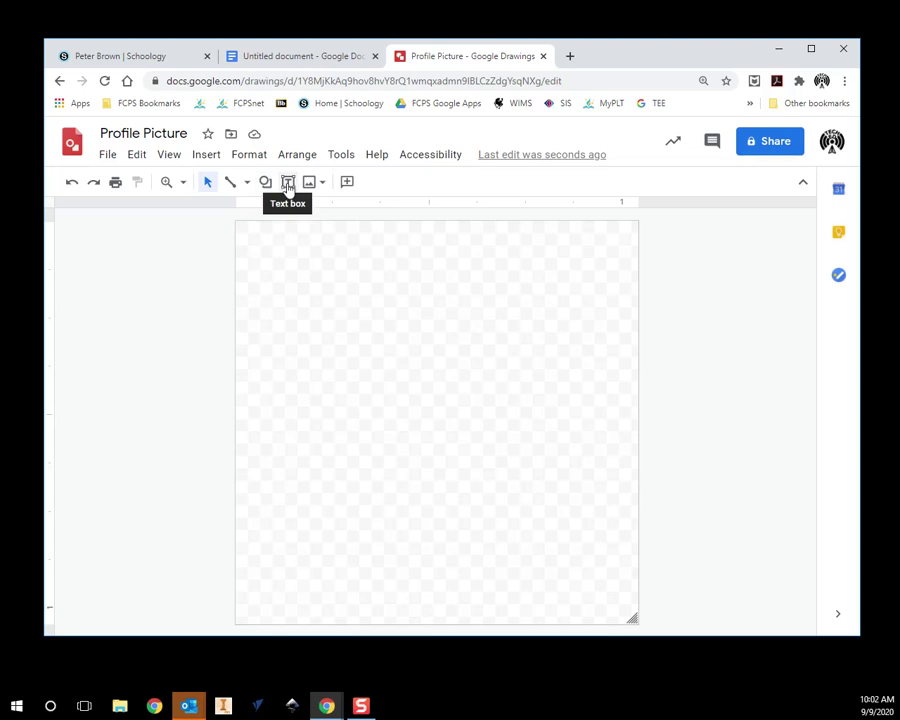
Step: Add a text box near the middle of the canvas containing the initials
left_click(288, 184)
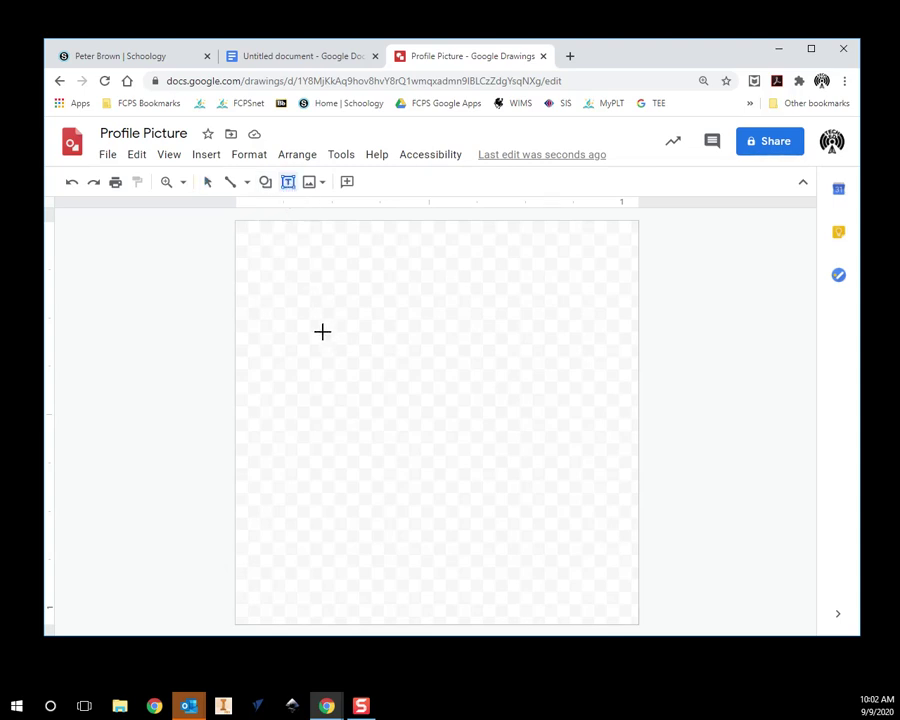
left_click_drag(302, 315, 486, 480)
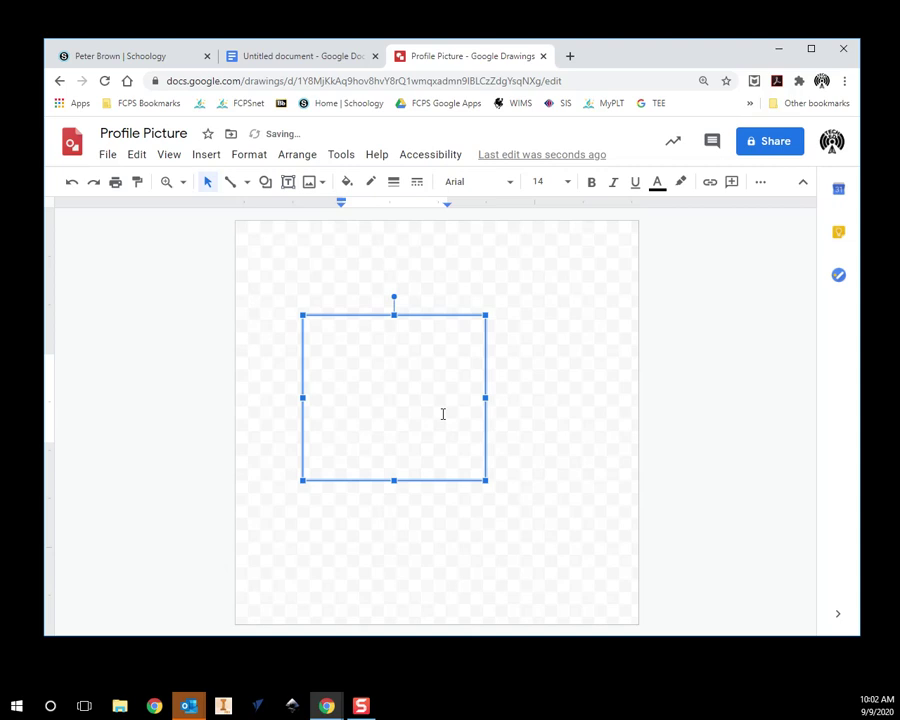
type("PB")
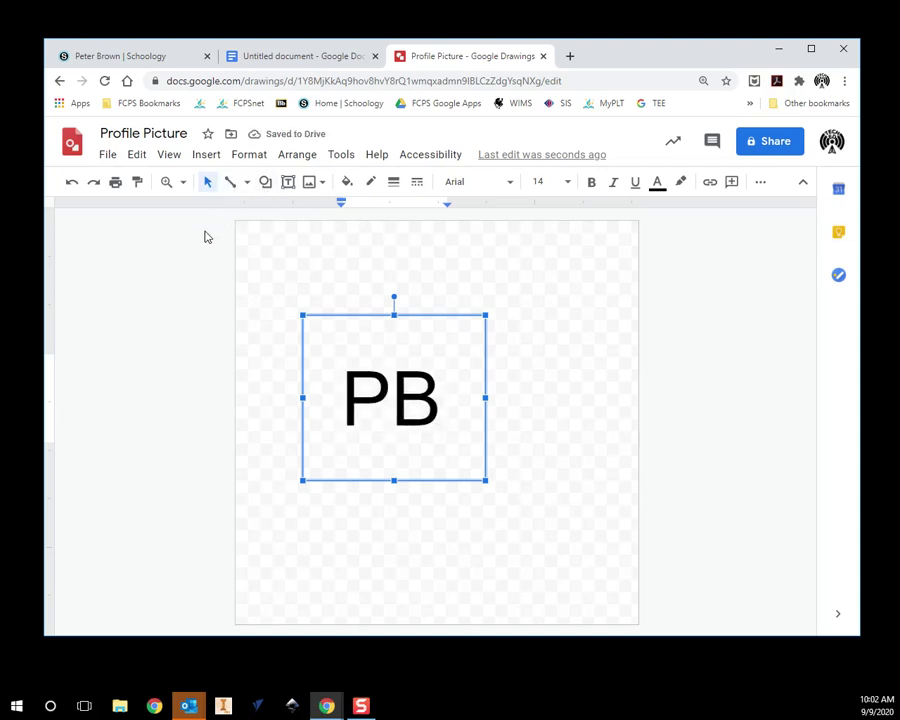
left_click(208, 186)
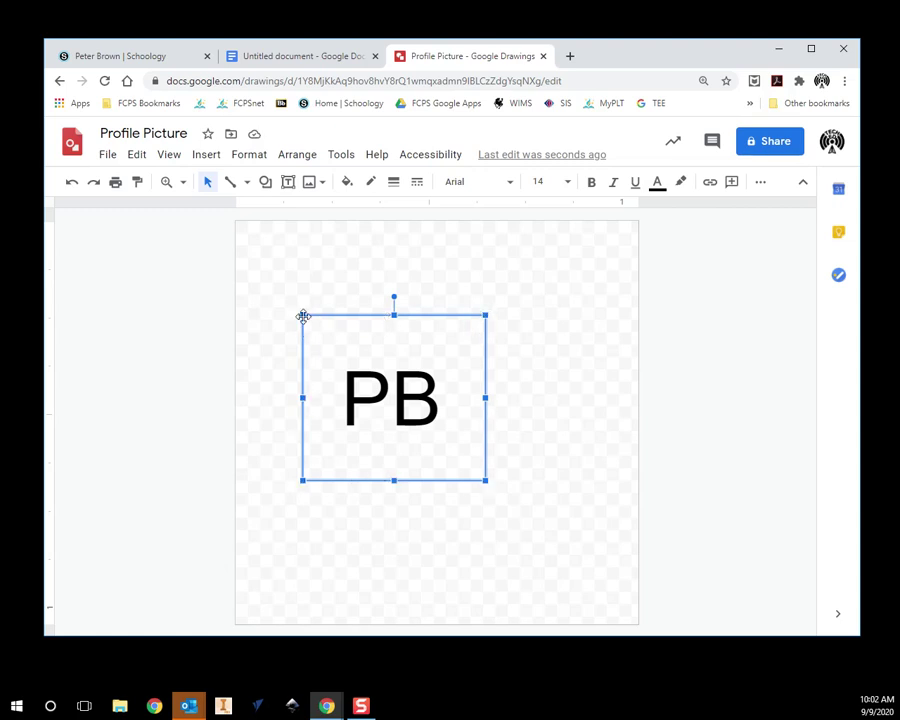
Step: Try resizing and rotating the text box with the initials, and remove it from the canvas
left_click_drag(302, 315, 312, 374)
left_click_drag(313, 427, 272, 425)
left_click_drag(378, 374, 410, 399)
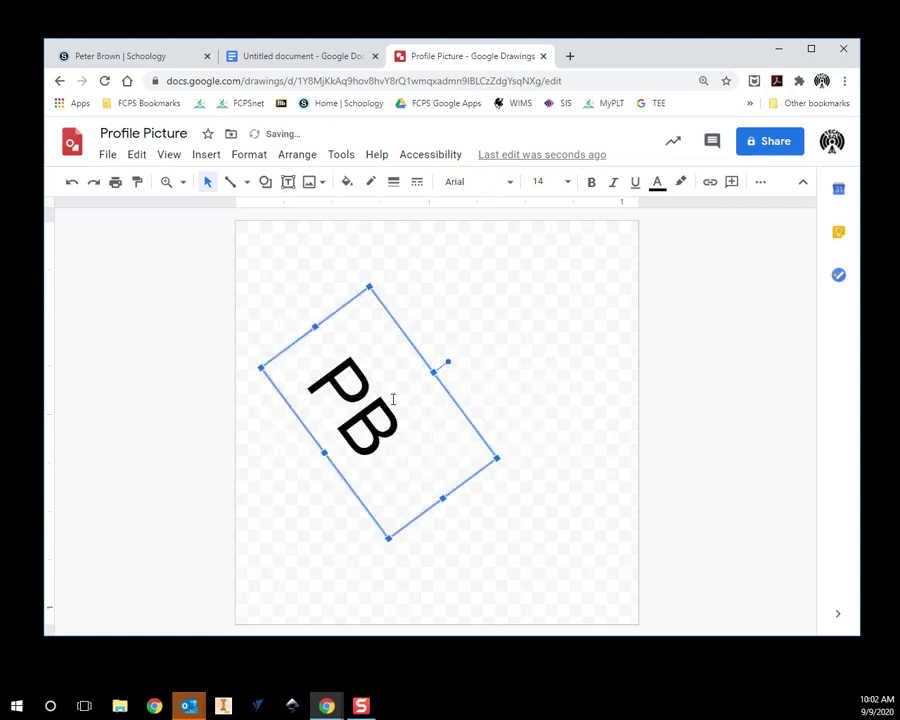
left_click_drag(447, 360, 320, 345)
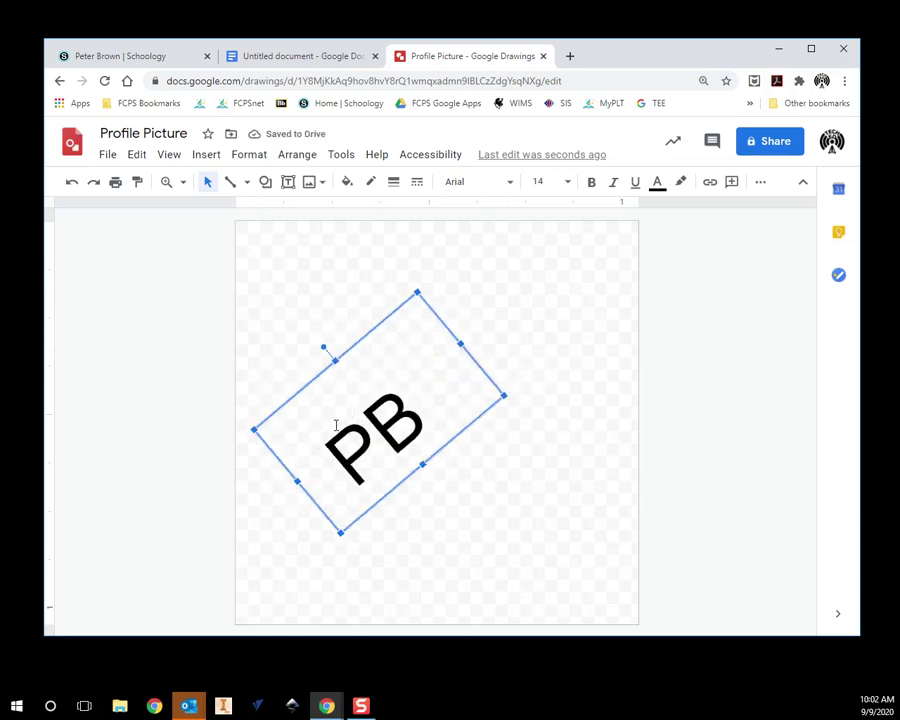
key("Delete")
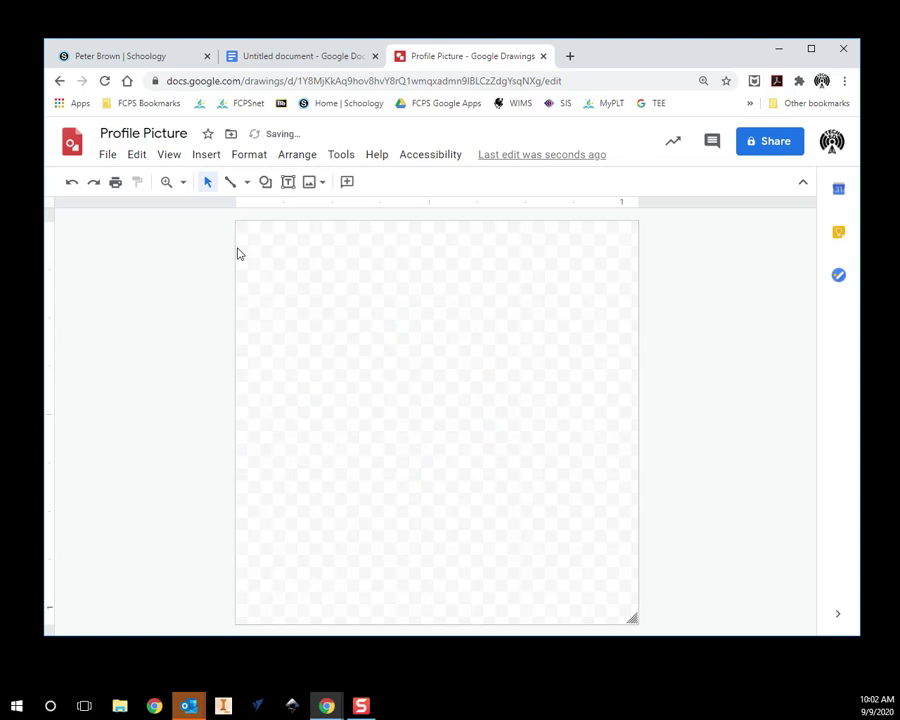
Step: Draw two short diagonal lines in the upper half of the canvas and pick a basic shape to draw
double_click(238, 184)
left_click_drag(328, 304, 388, 372)
left_click_drag(479, 330, 416, 385)
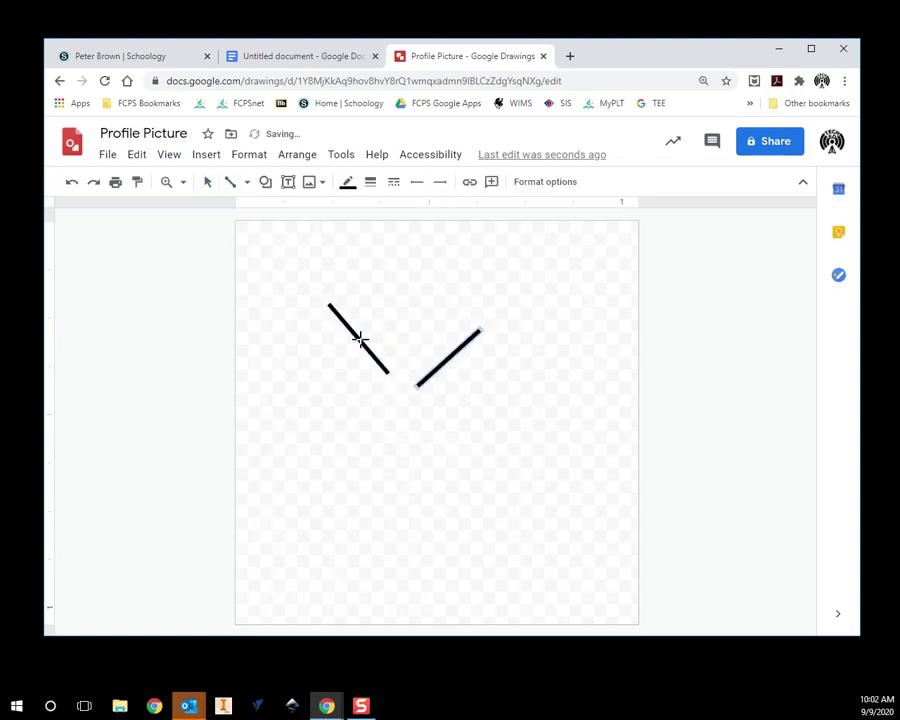
left_click(418, 184)
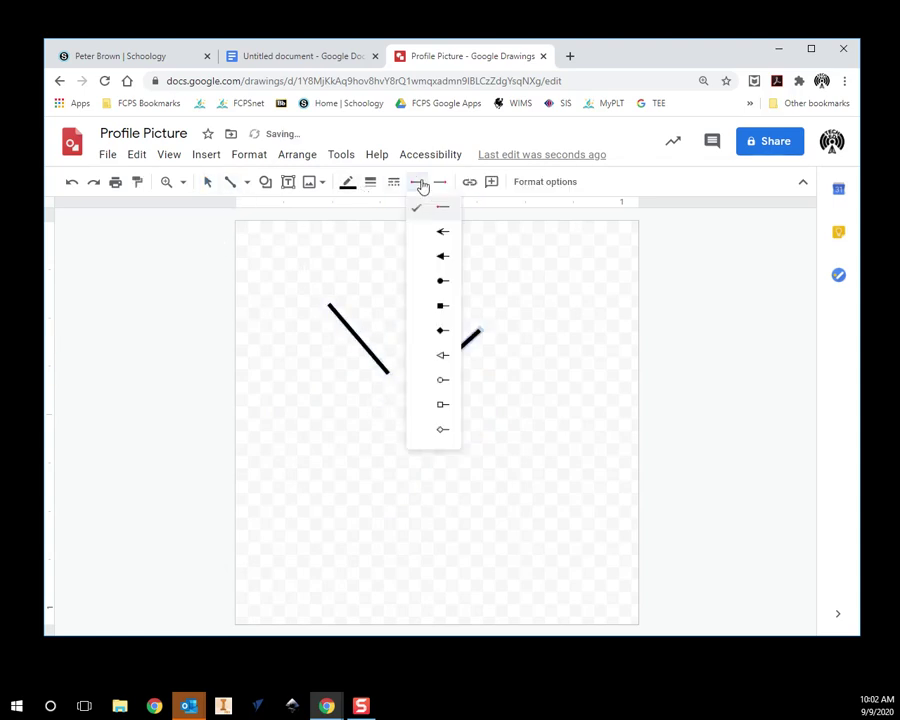
left_click(283, 257)
left_click(265, 182)
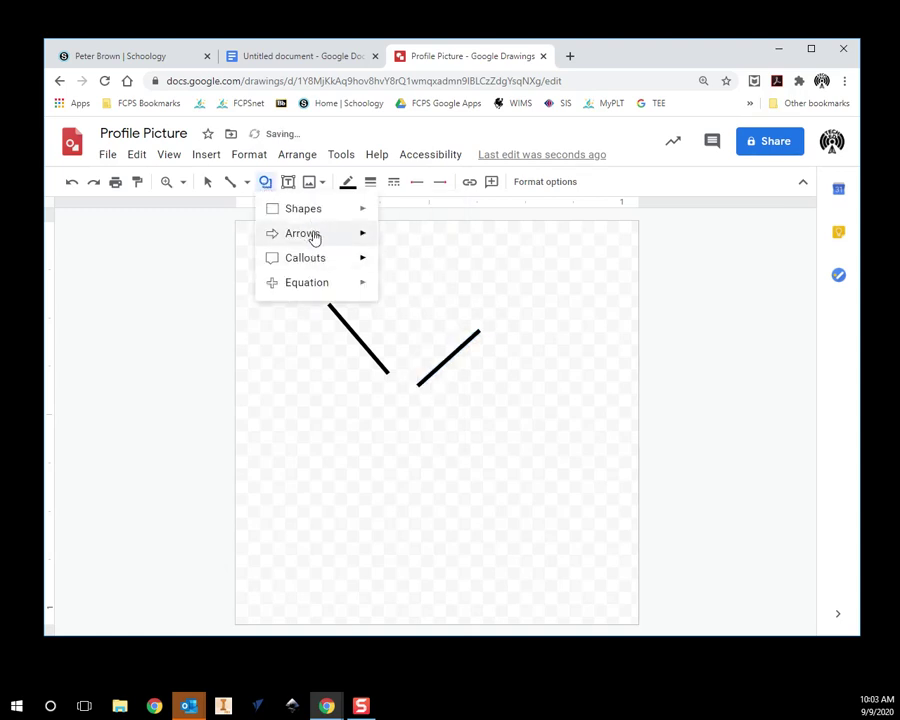
mouse_move(314, 212)
left_click(466, 283)
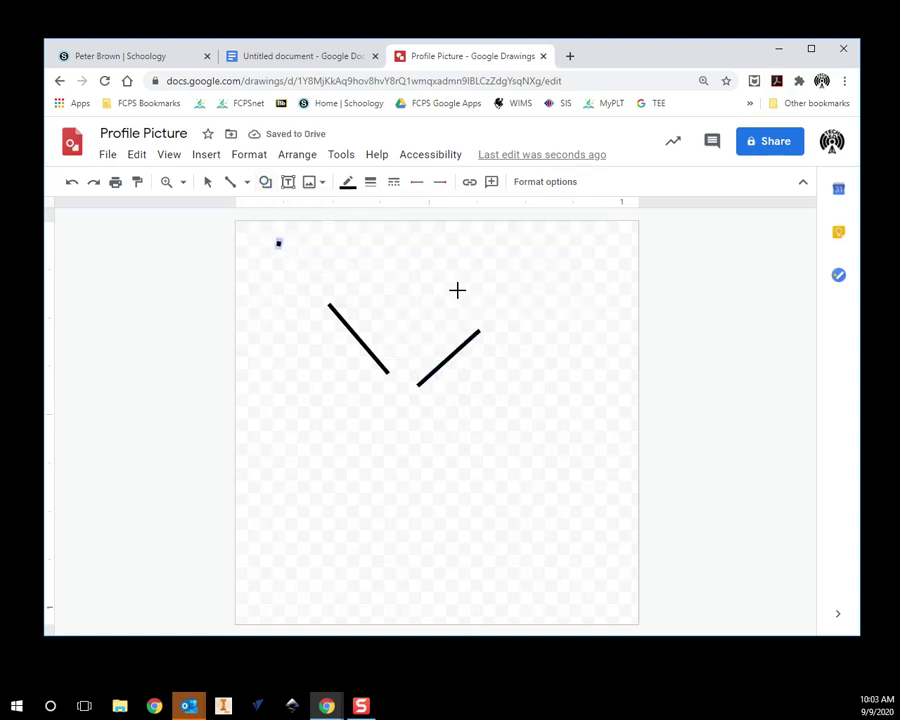
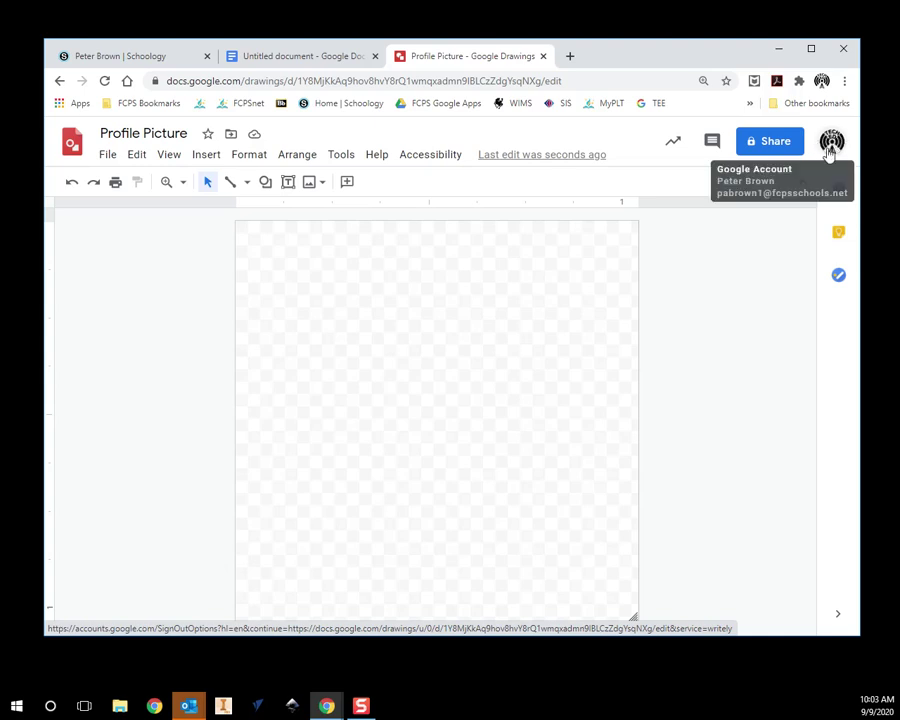
Step: Try a text box reading "small", widened so the word fits on one line, and delete it
left_click(288, 182)
left_click_drag(340, 327, 535, 441)
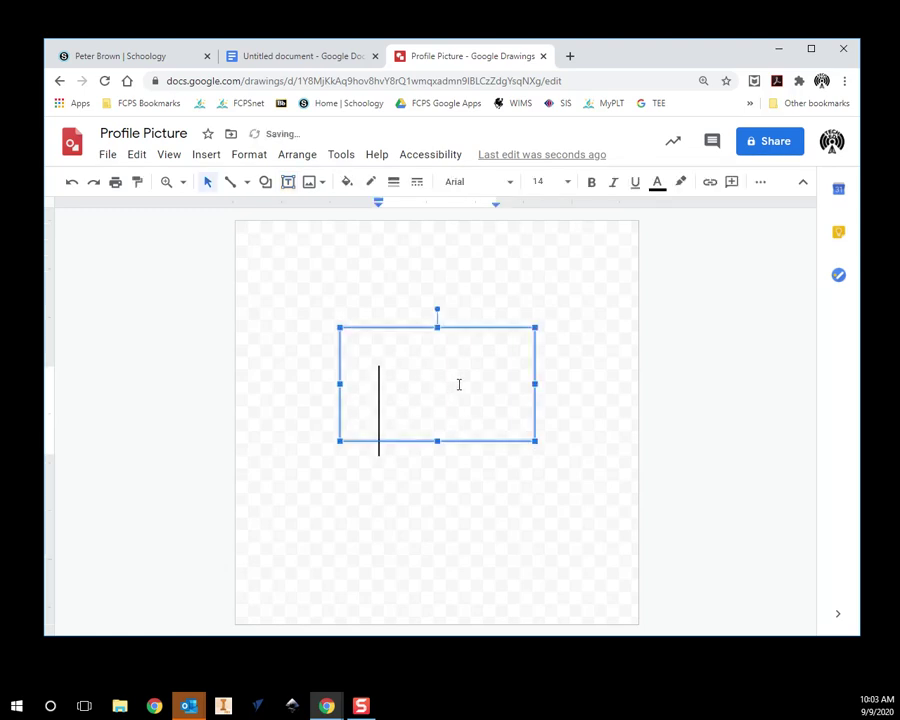
type("Small")
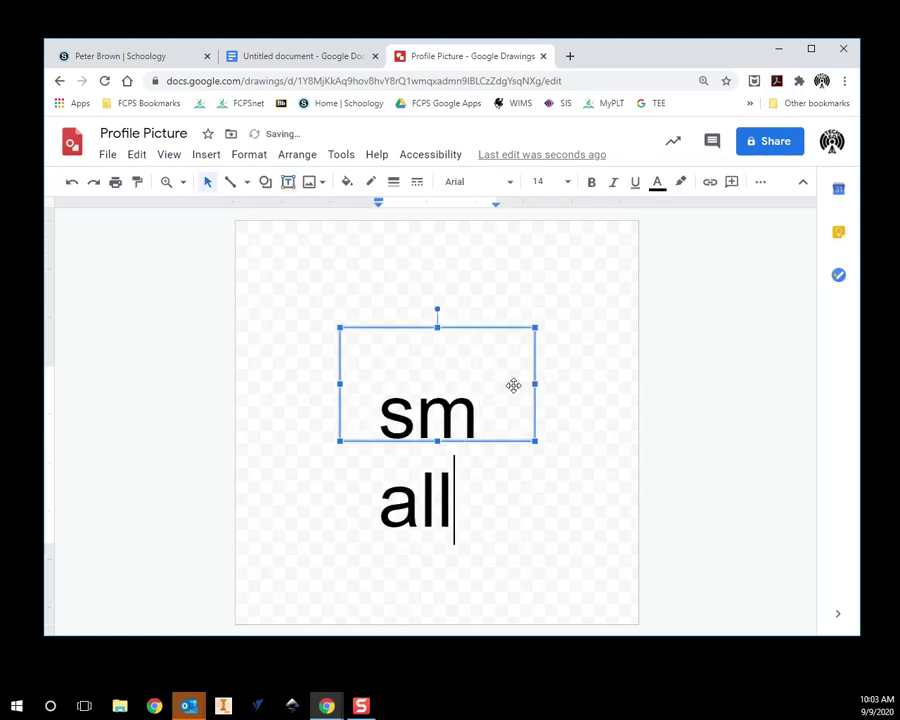
left_click_drag(535, 384, 610, 385)
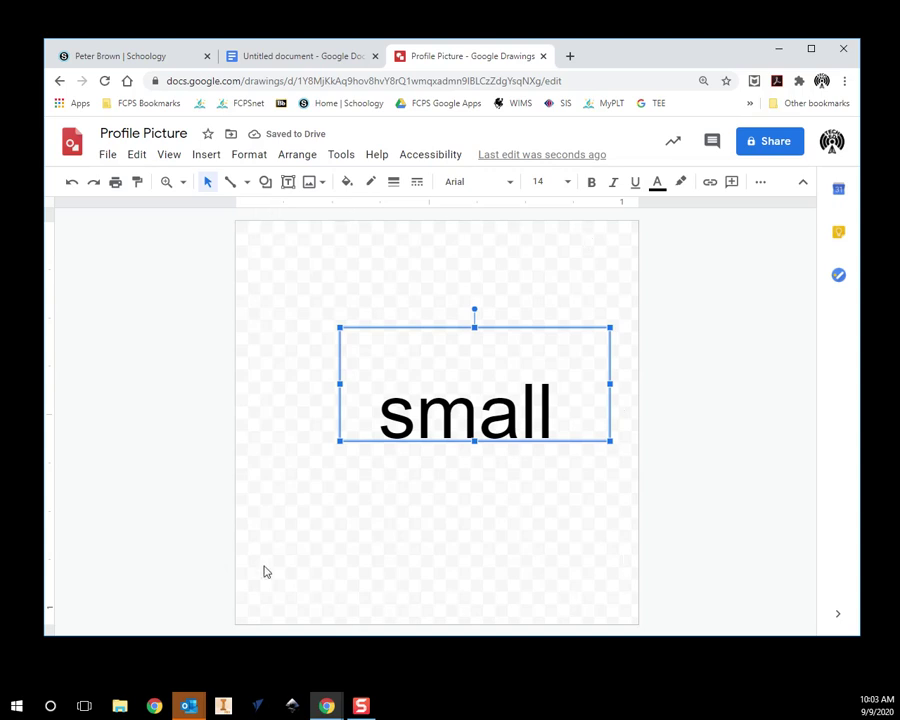
key("Delete")
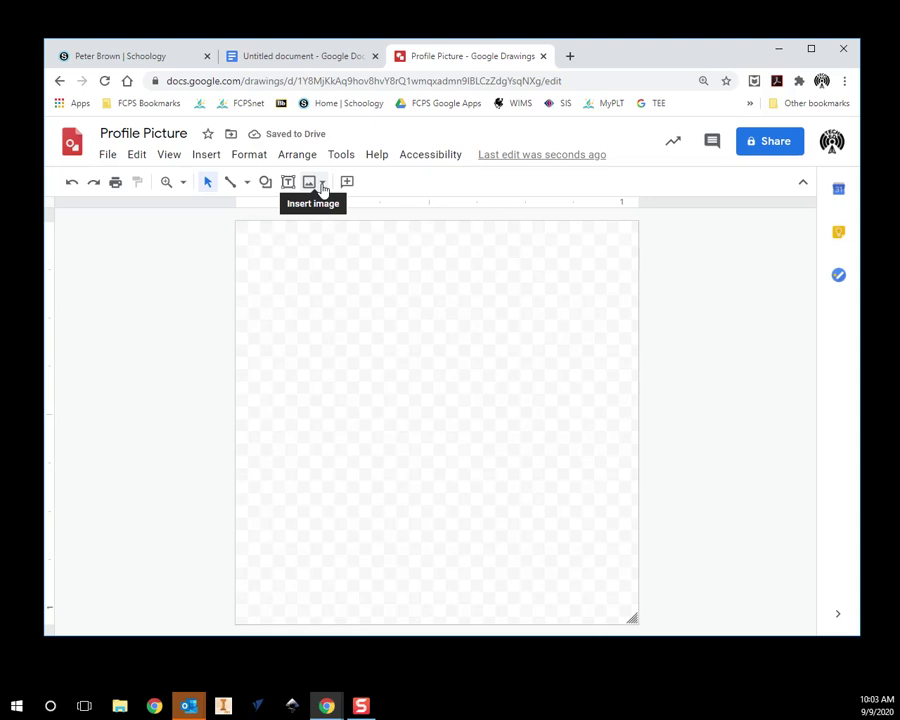
Step: Search the web for "hockey" images to insert into the drawing
left_click(322, 189)
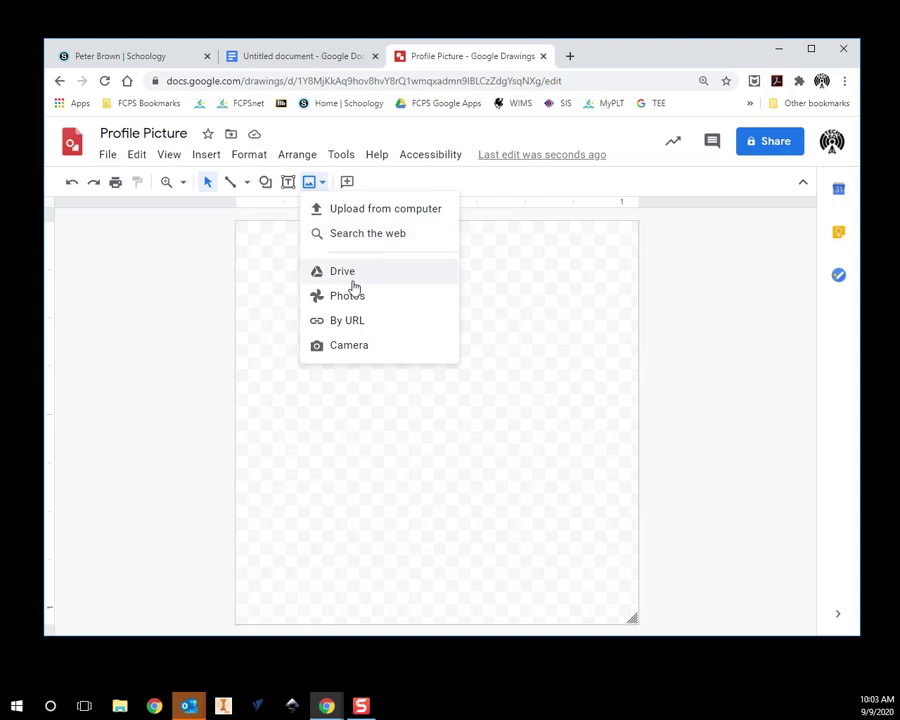
left_click(392, 236)
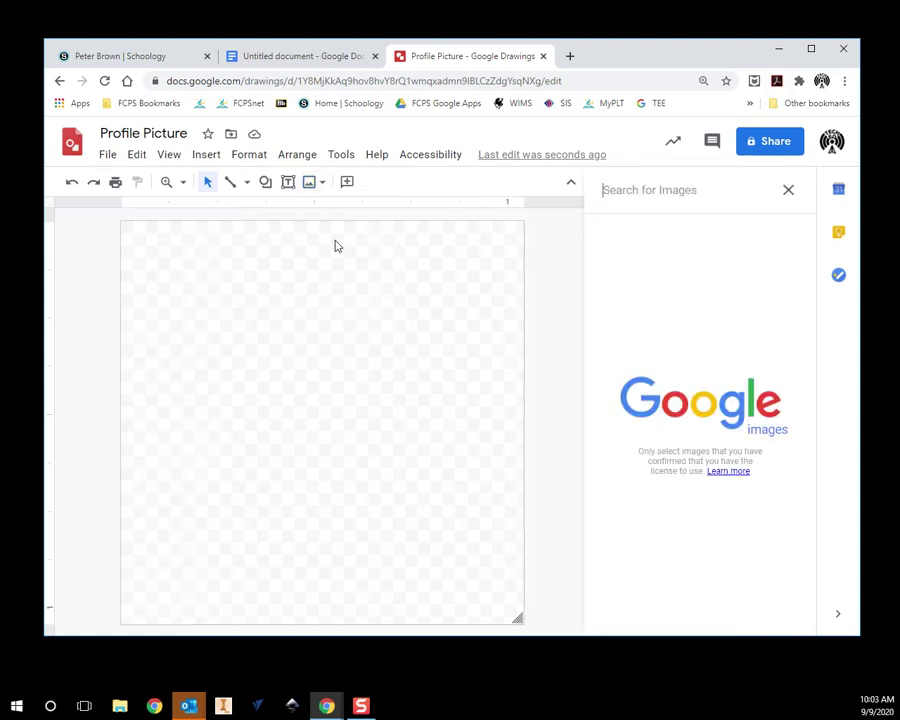
left_click(674, 189)
type("hockey")
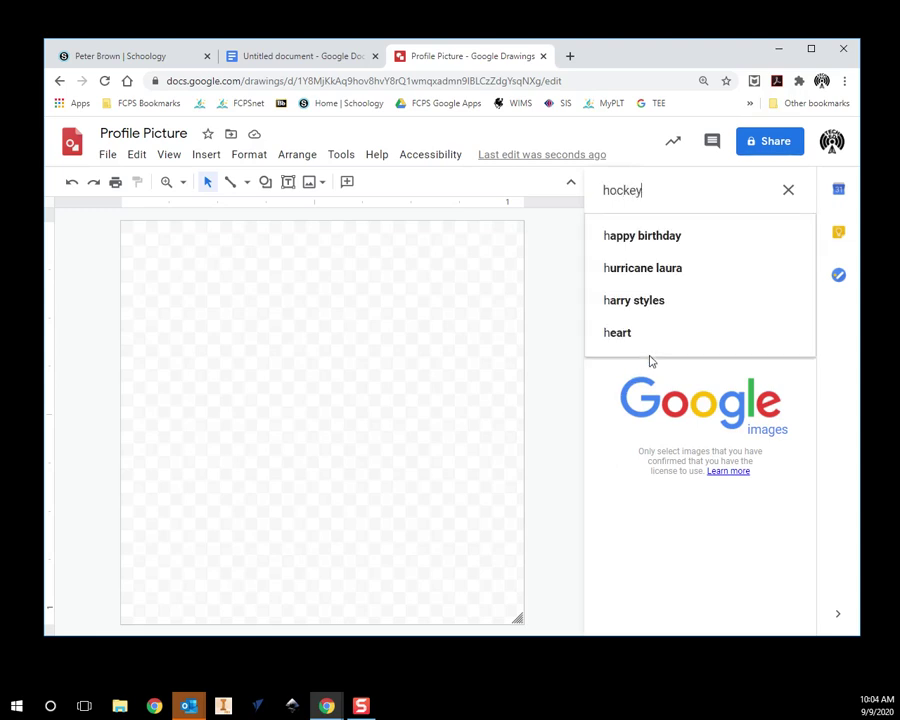
key("Return")
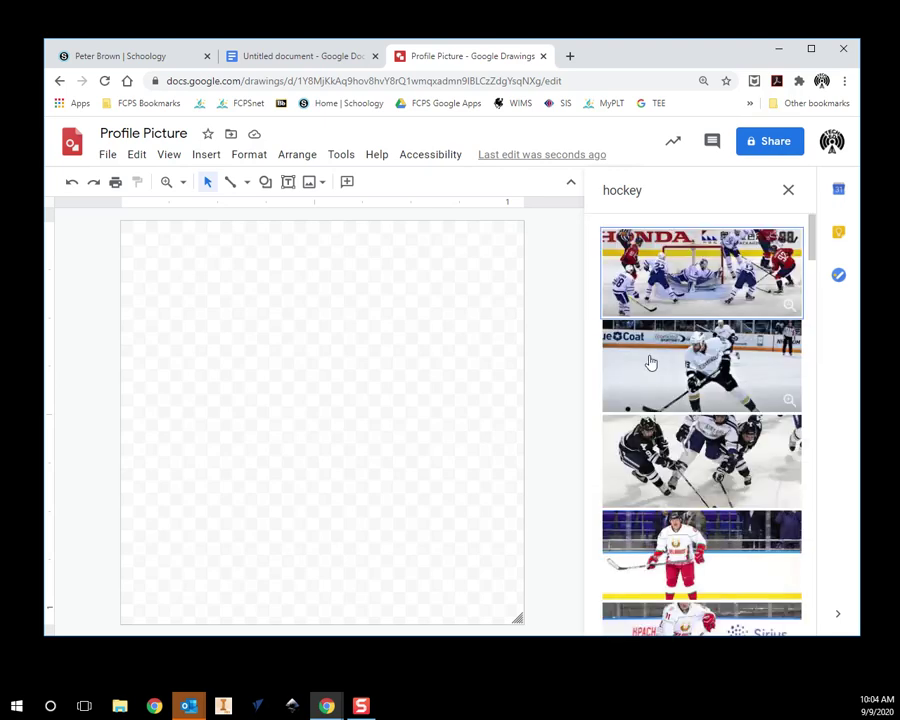
Step: Insert the hockey stick and puck picture from the image search results into the drawing
scroll(668, 332, "down", 5)
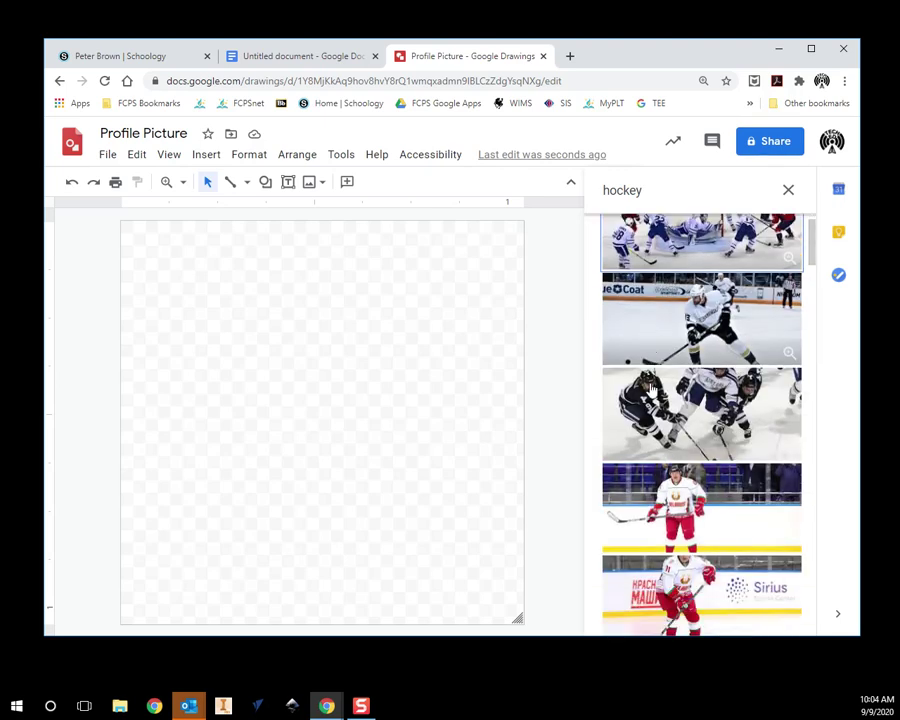
scroll(640, 397, "down", 5)
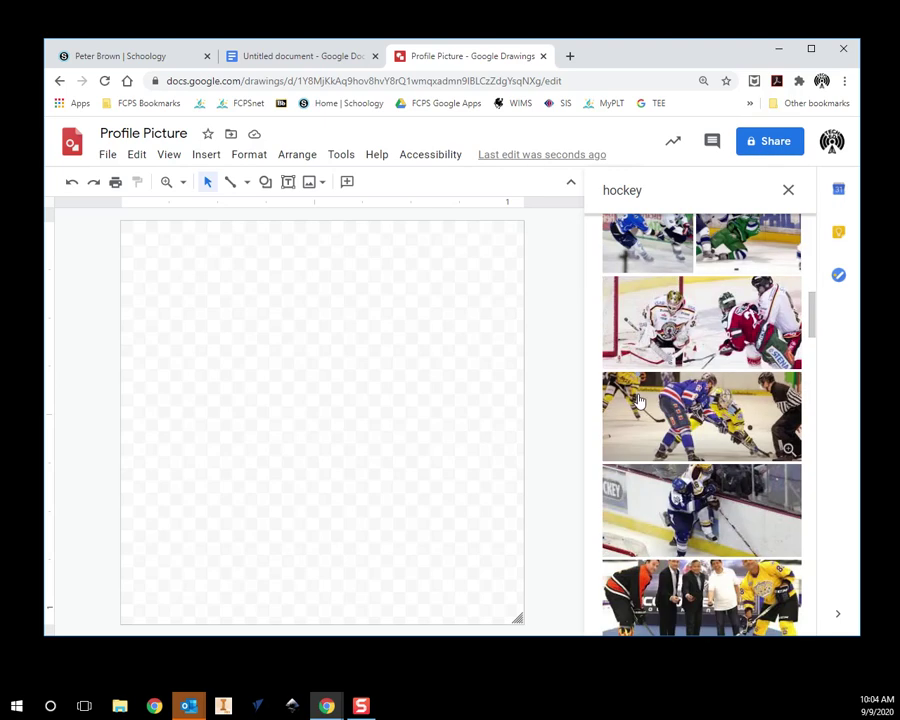
scroll(647, 396, "down", 8)
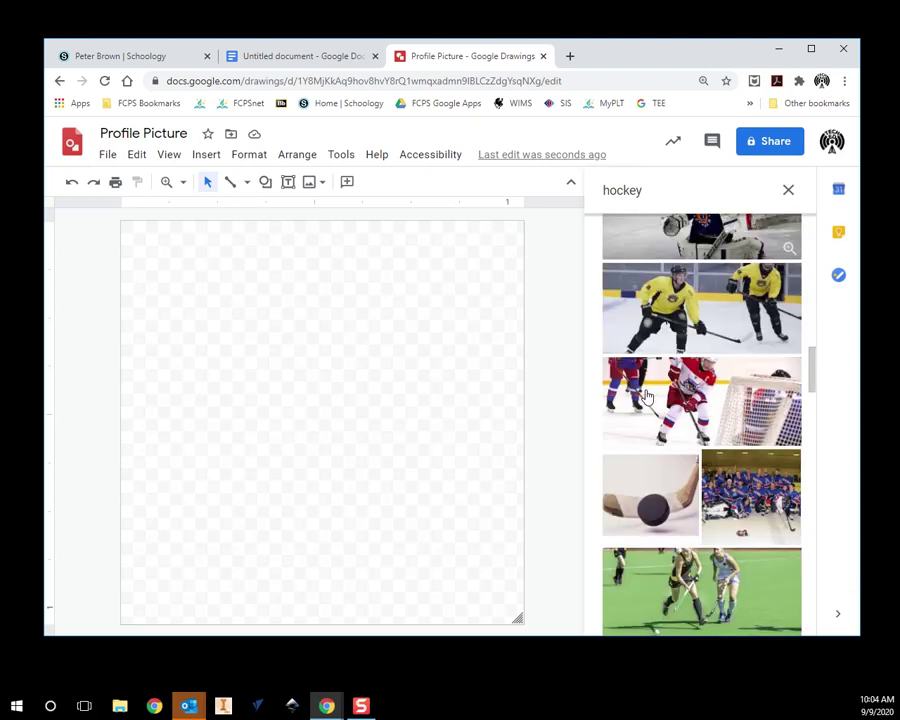
scroll(662, 393, "up", 1)
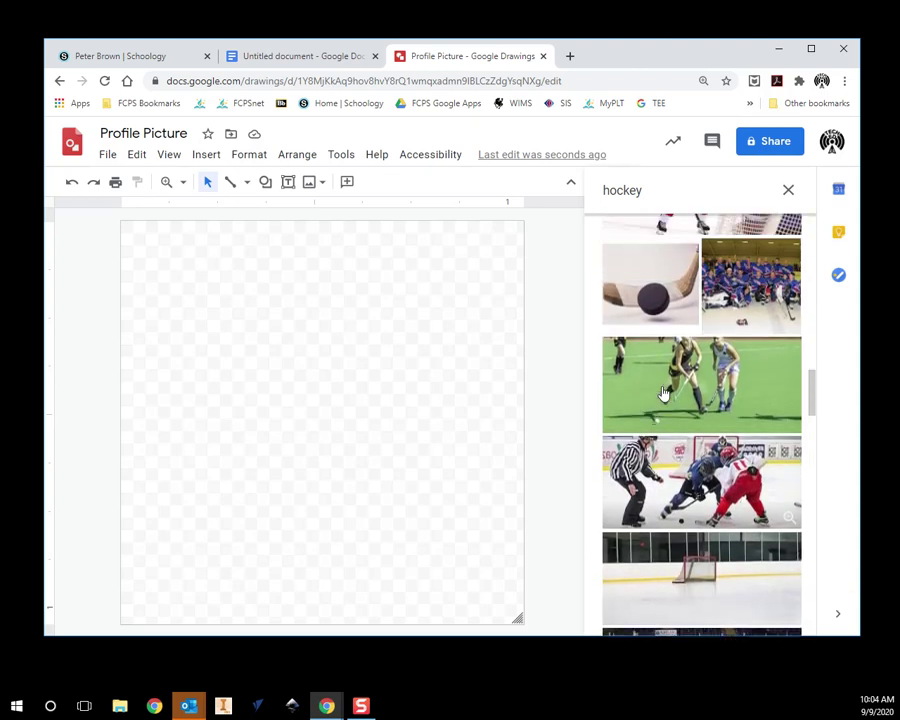
left_click(673, 297)
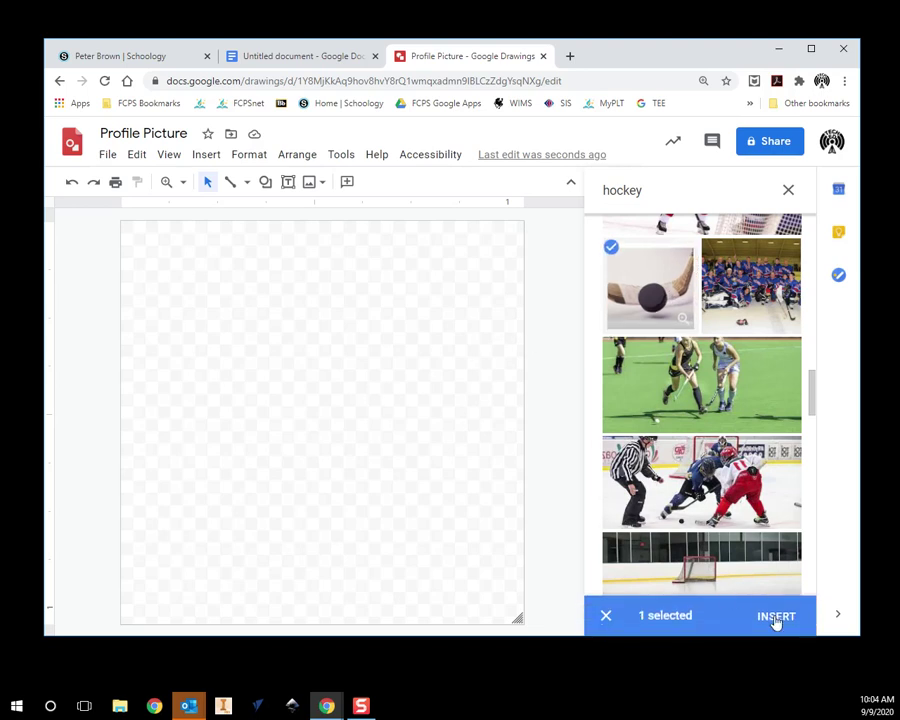
left_click(776, 620)
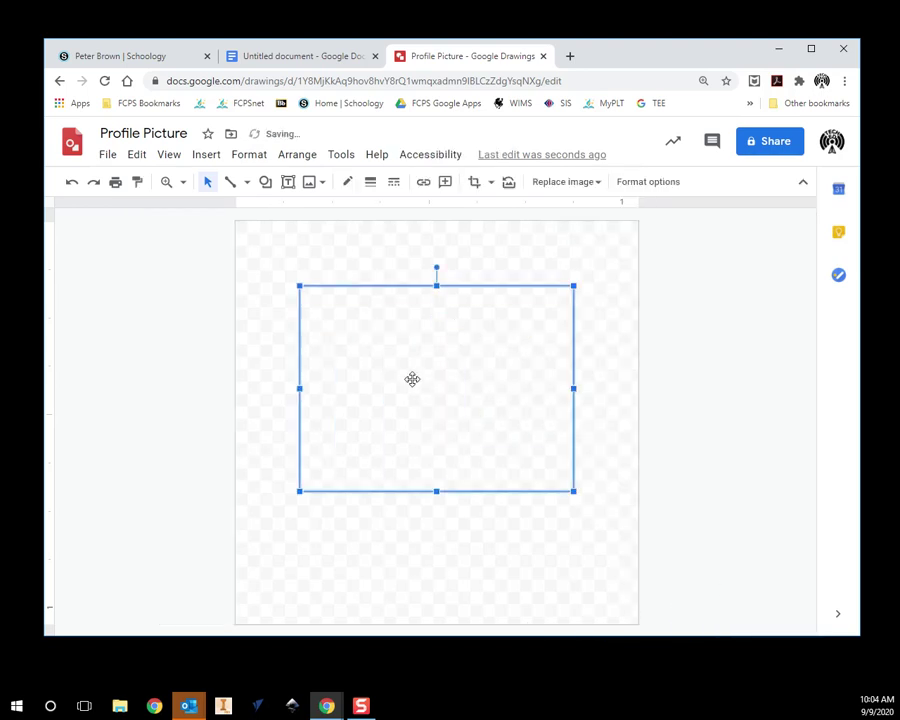
Step: Enlarge the hockey stick and puck picture to nearly the canvas width, centre it horizontally and deselect it
left_click_drag(422, 356, 439, 353)
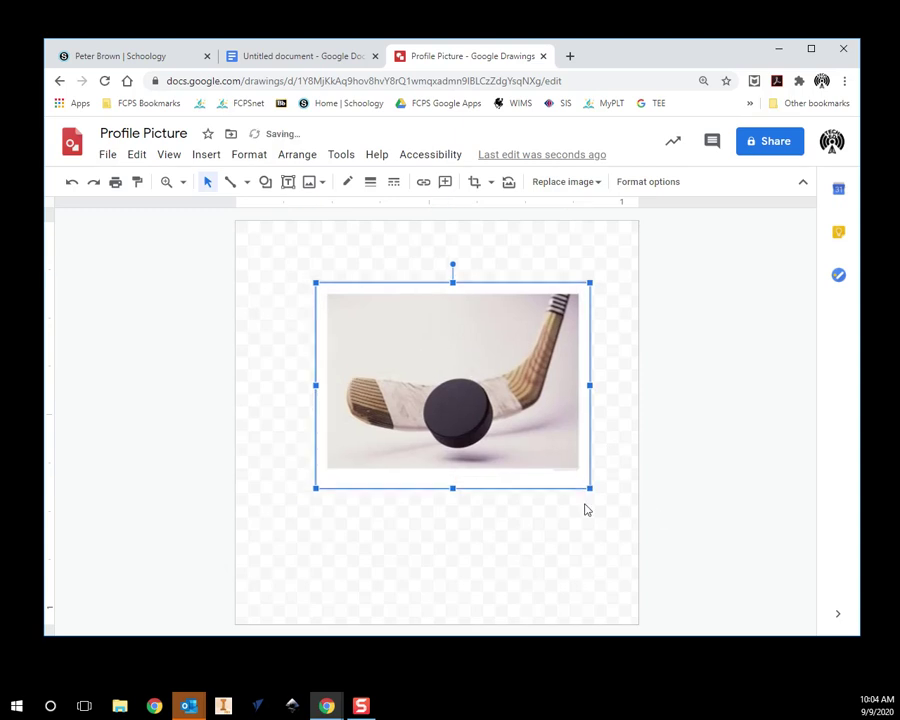
left_click_drag(590, 488, 672, 549)
left_click_drag(524, 480, 462, 470)
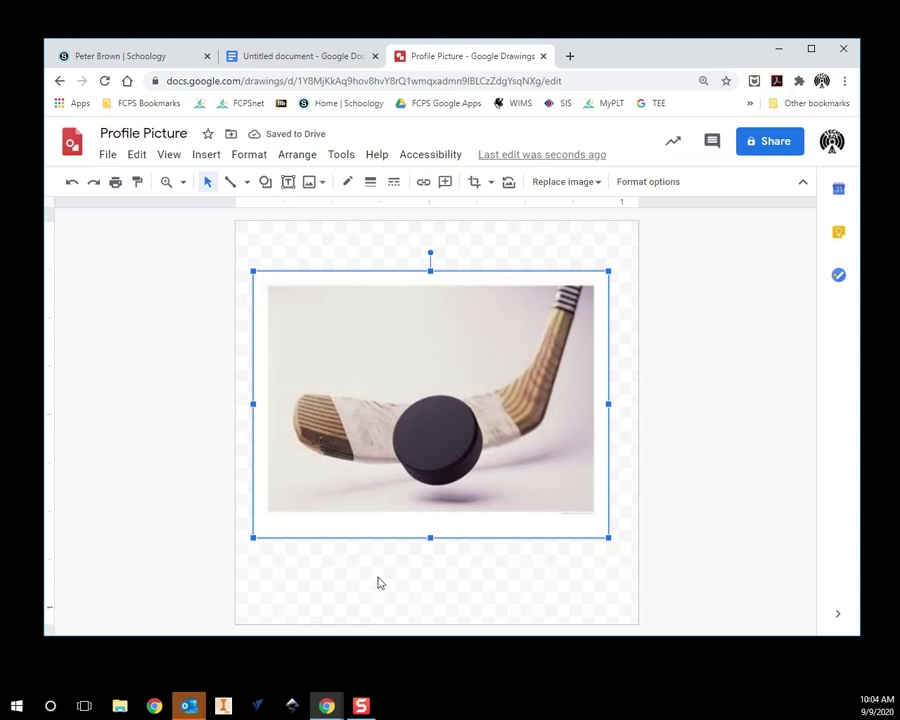
left_click(685, 458)
left_click(434, 422)
left_click(707, 441)
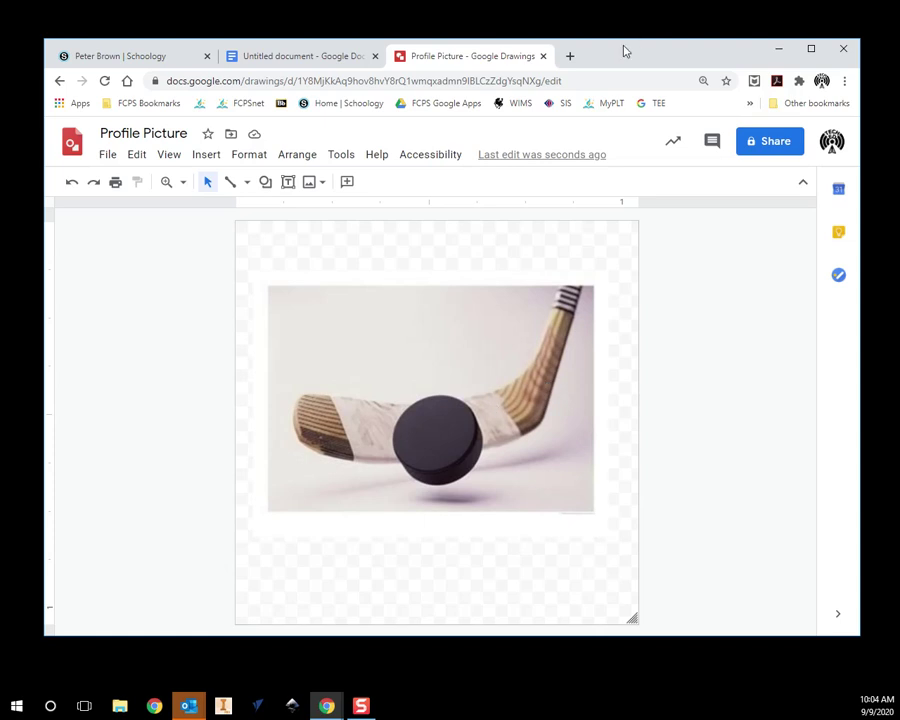
Step: Search Google Images for "washington capitals" in a new browser tab and look over the results
left_click(570, 57)
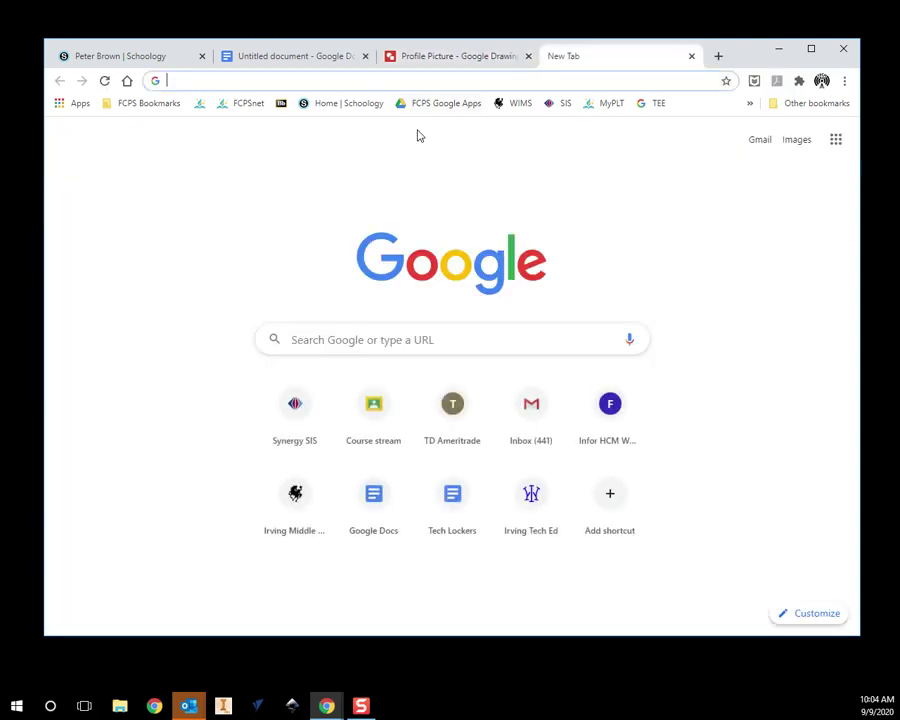
left_click(797, 143)
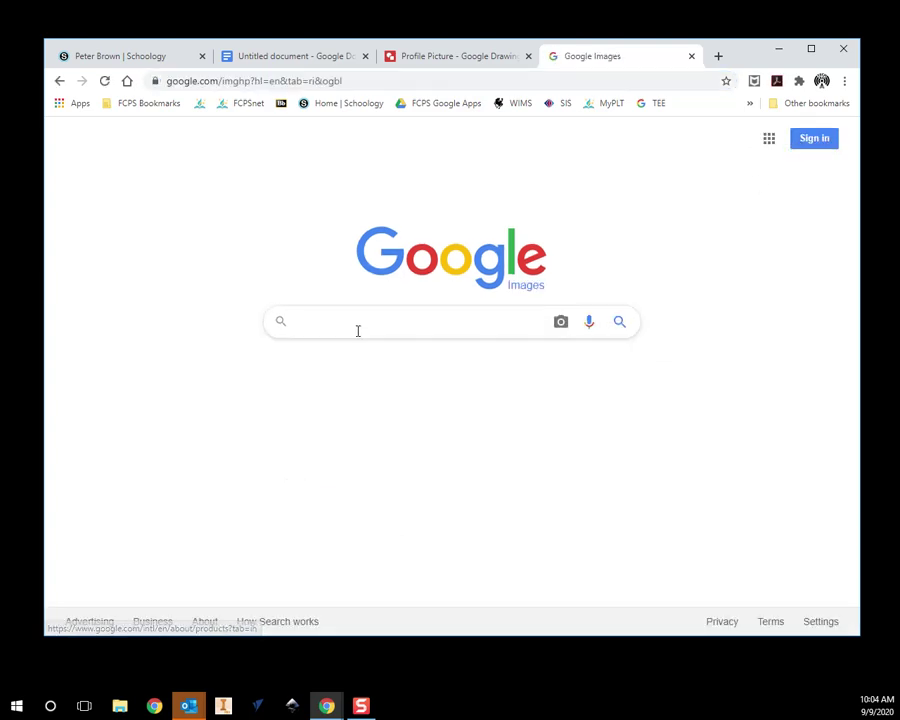
type("washingto")
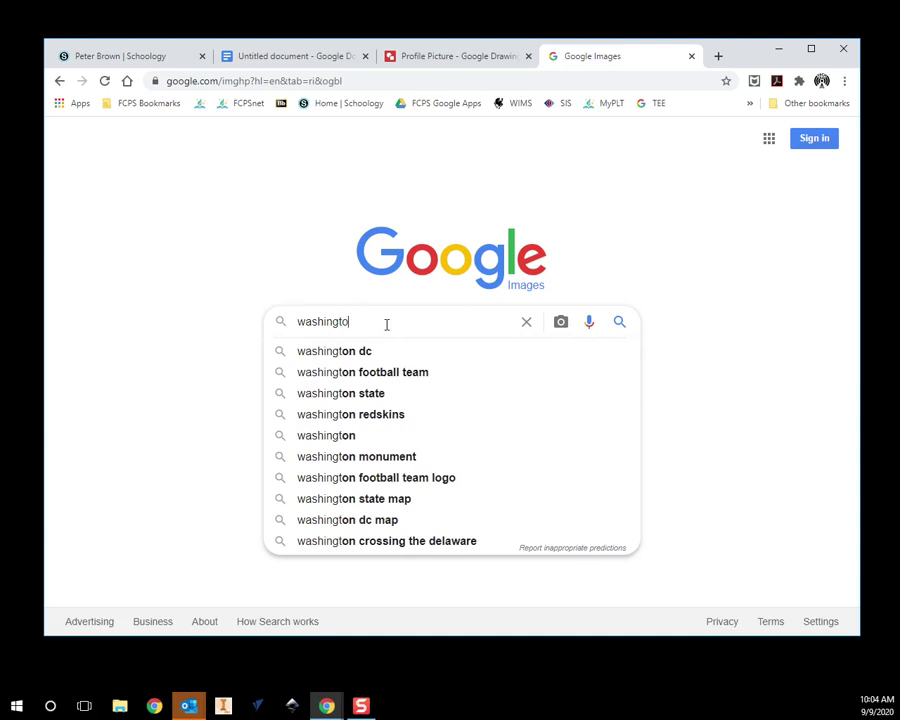
type("n capitals")
key("Return")
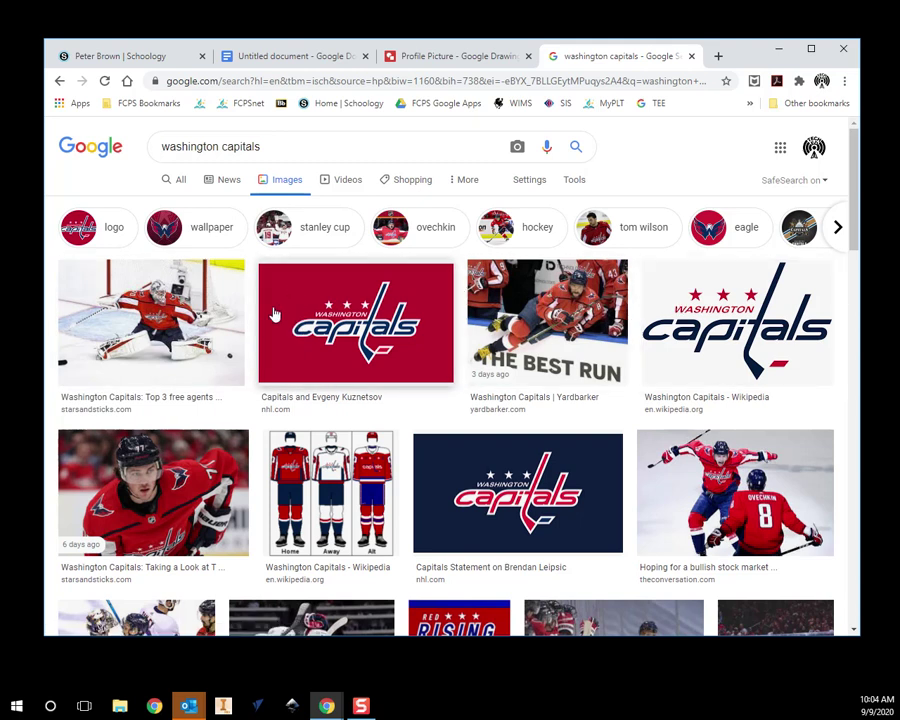
scroll(475, 490, "down", 2)
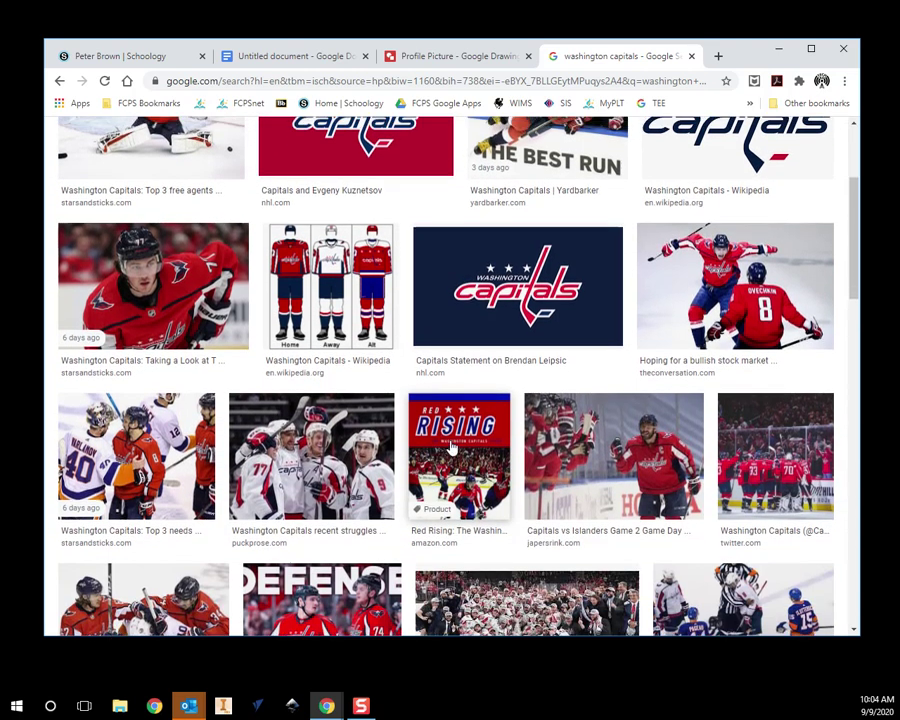
scroll(406, 382, "up", 2)
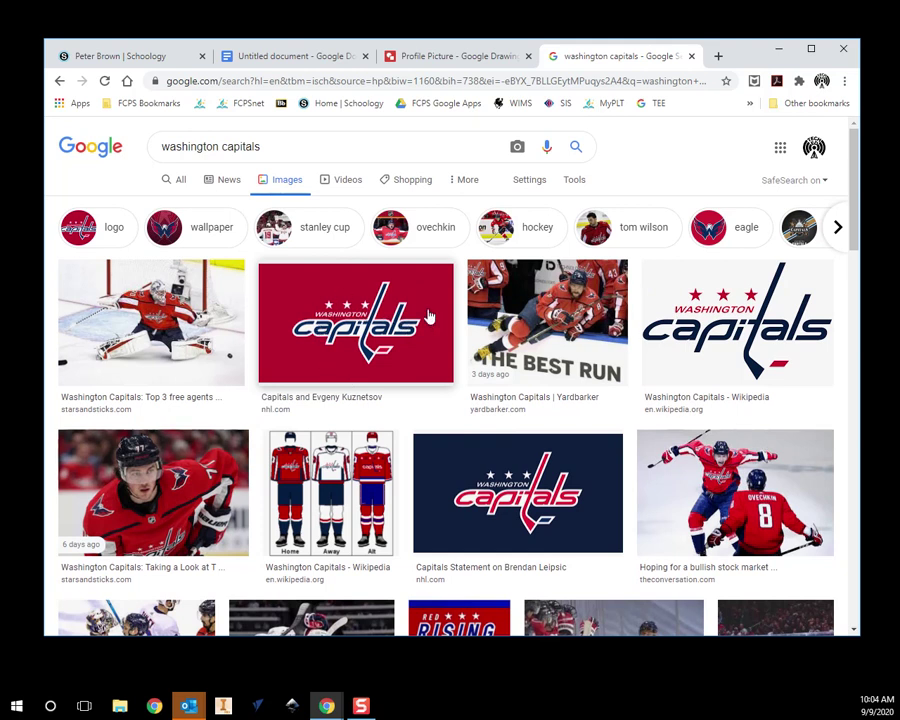
Step: Try filtering the image results to black and white, and reset the filter to any color
left_click(576, 182)
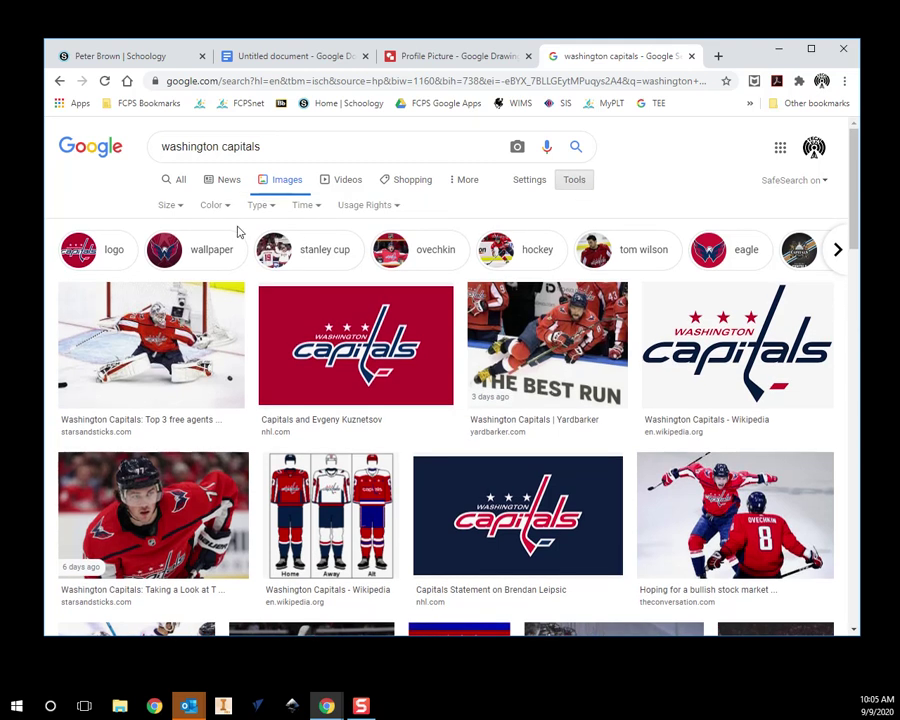
left_click(176, 206)
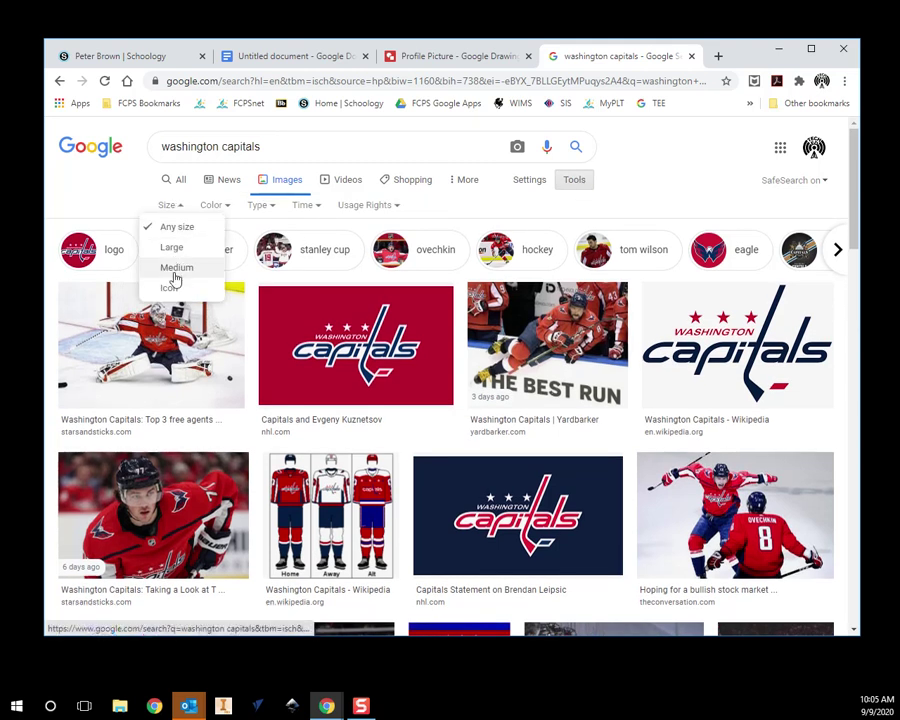
left_click(216, 206)
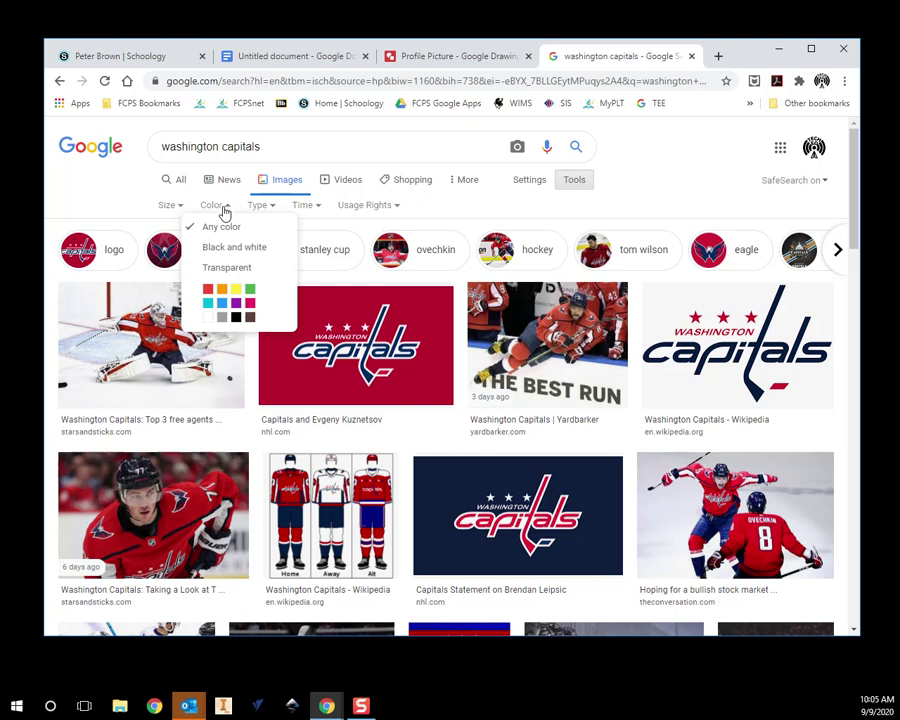
left_click(230, 247)
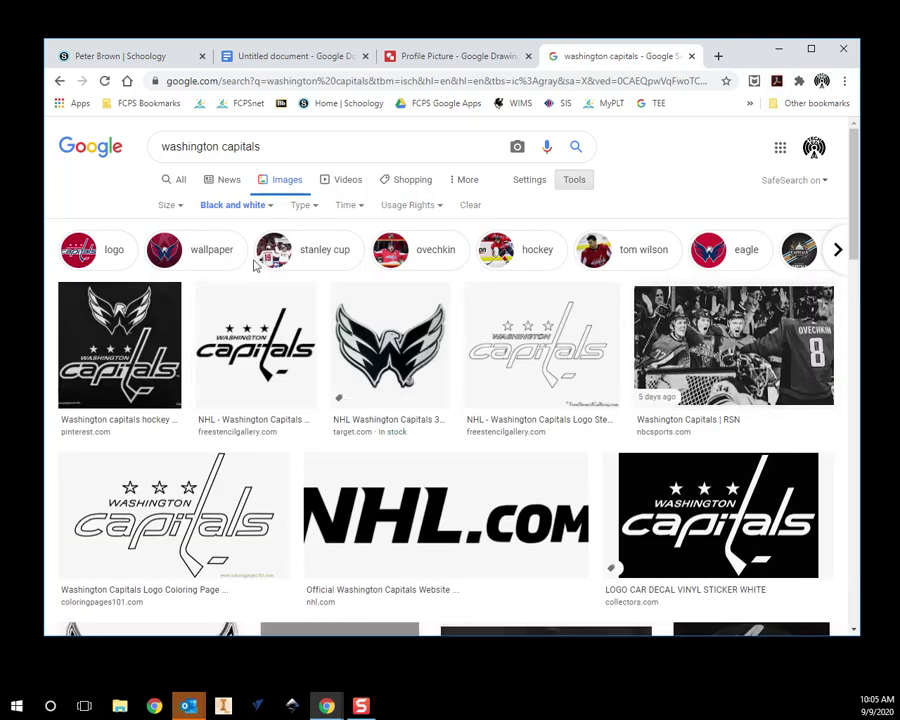
left_click(240, 205)
left_click(236, 229)
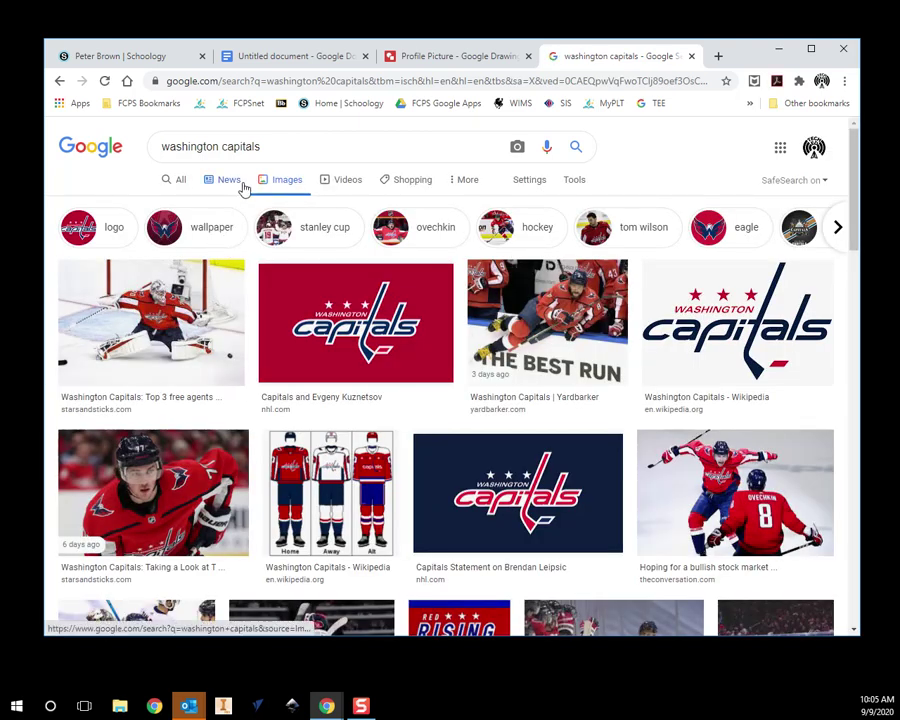
Step: Filter the image results to transparent pictures and browse them for a suitable logo
left_click(582, 180)
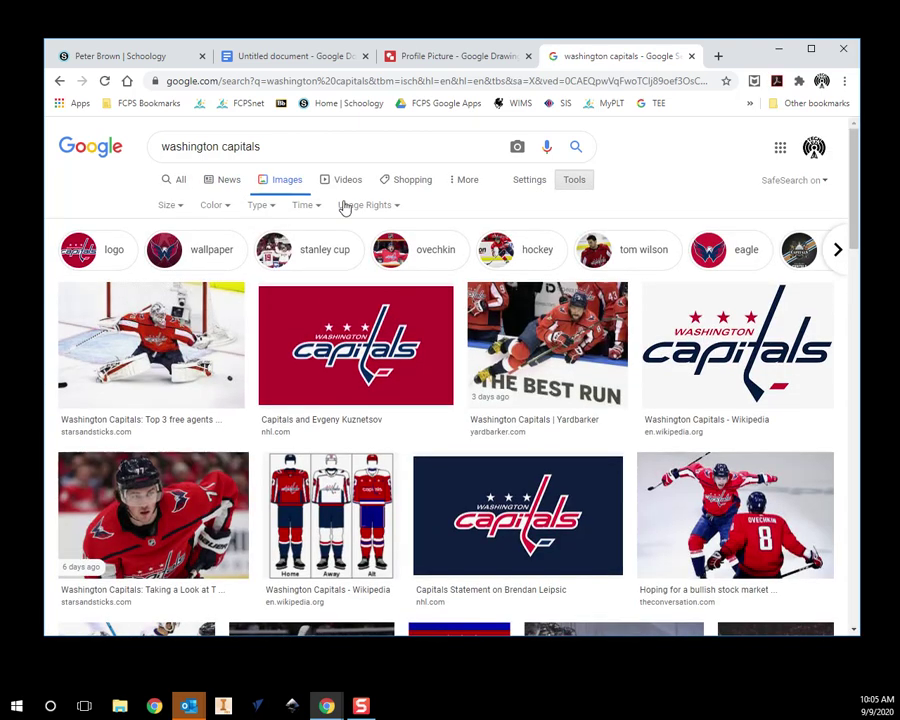
left_click(219, 206)
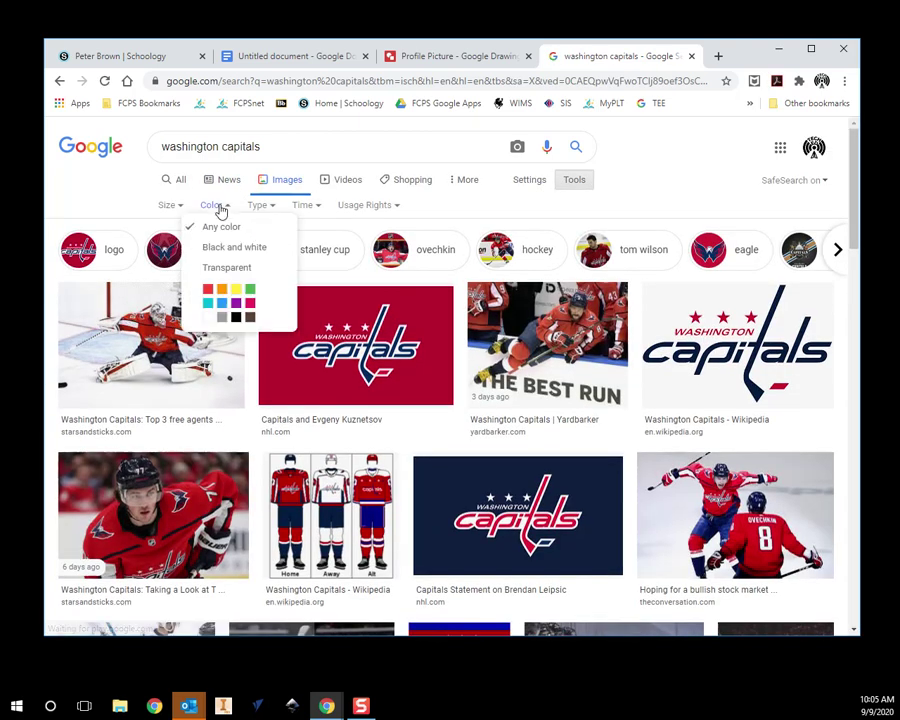
left_click(222, 268)
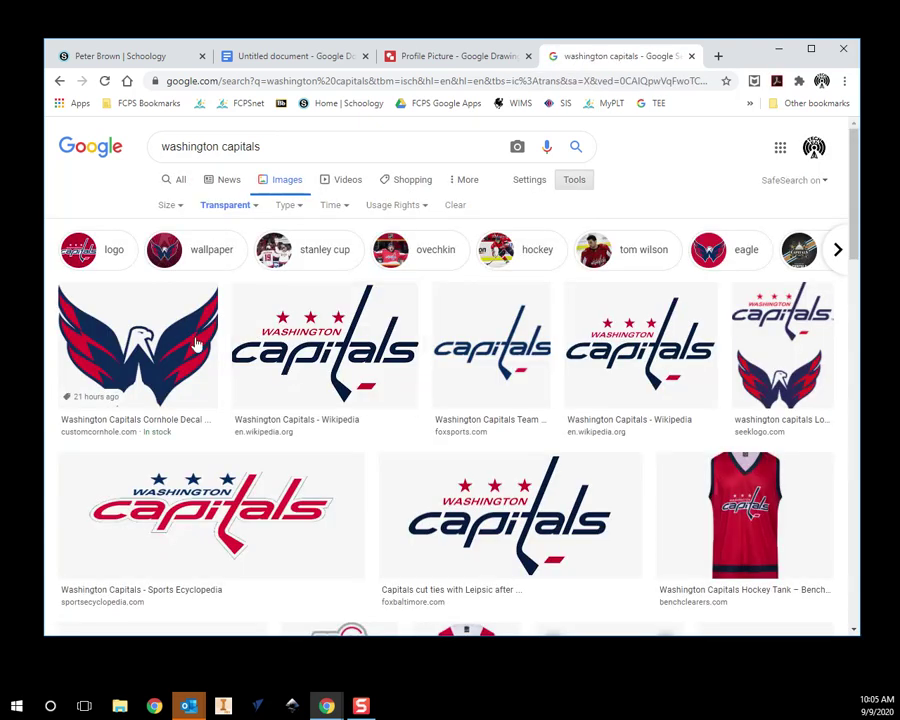
scroll(590, 475, "down", 8)
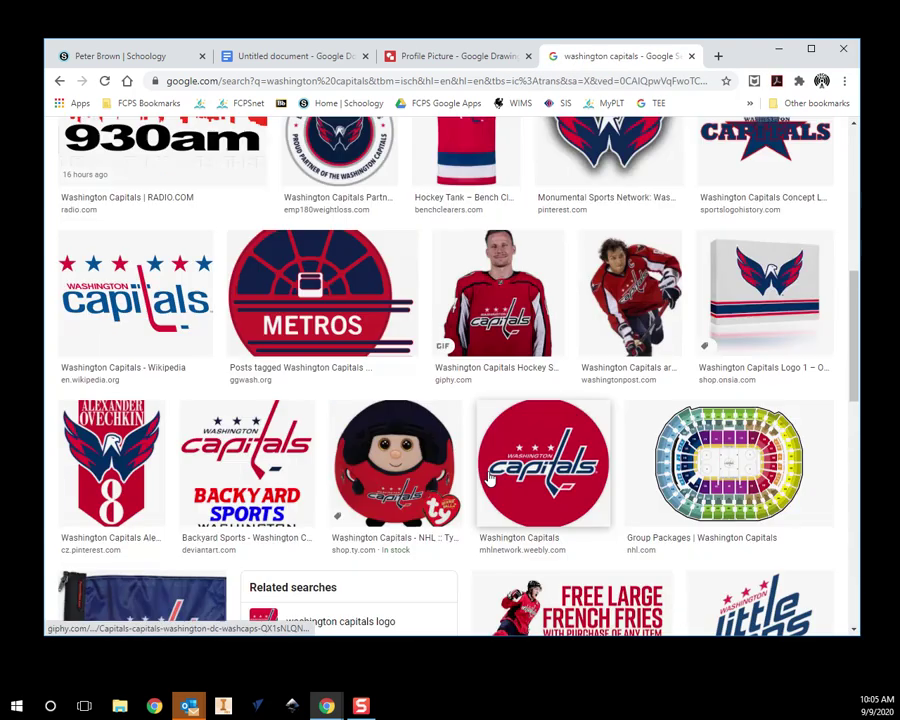
scroll(481, 481, "up", 10)
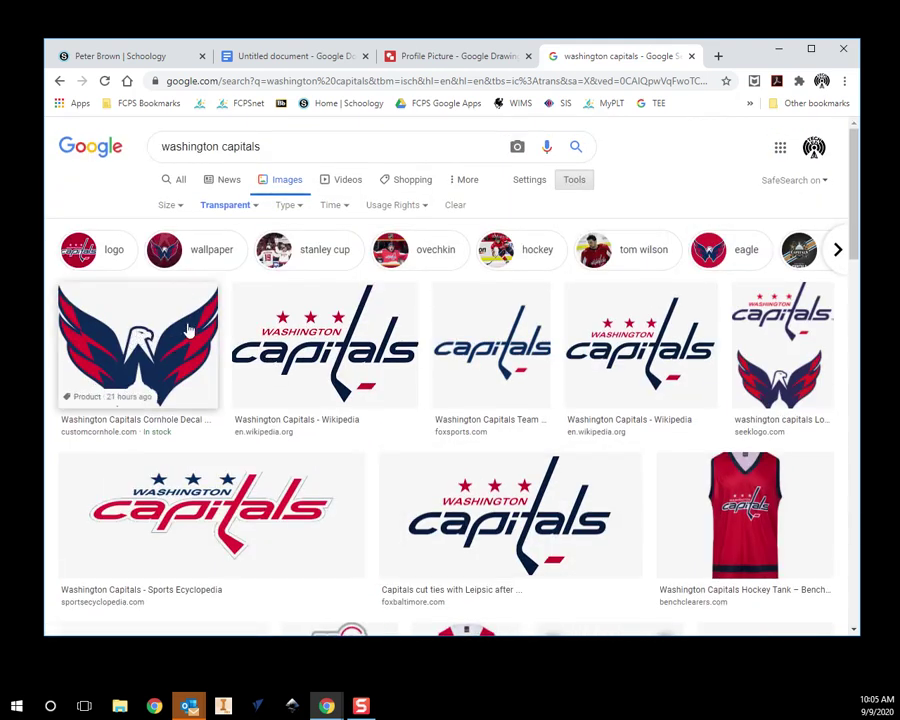
Step: Open the preview of the winged eagle Washington Capitals logo and copy the image
left_click(188, 330)
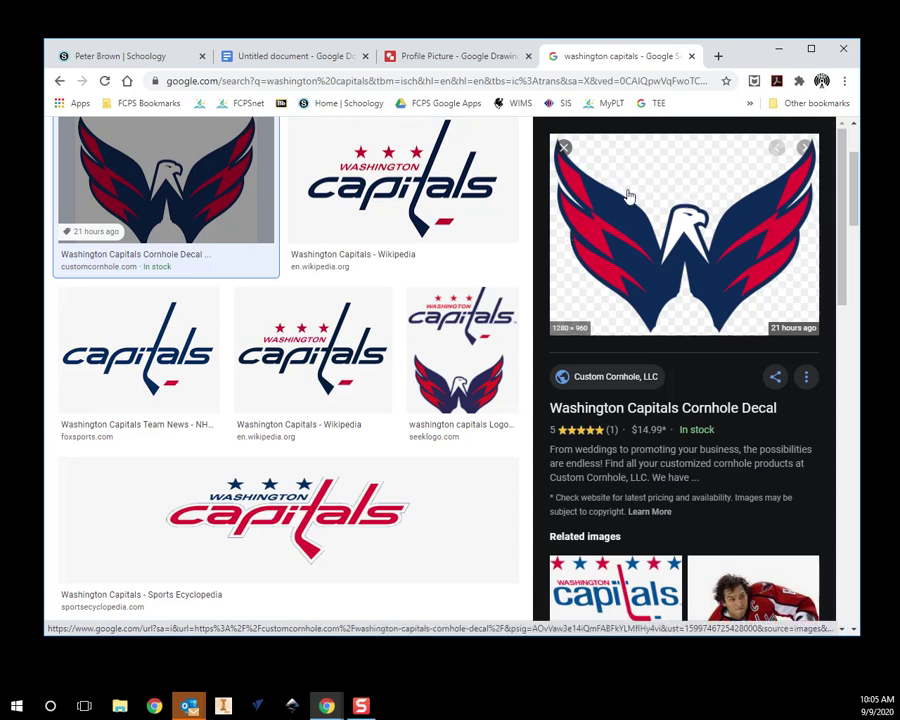
right_click(658, 245)
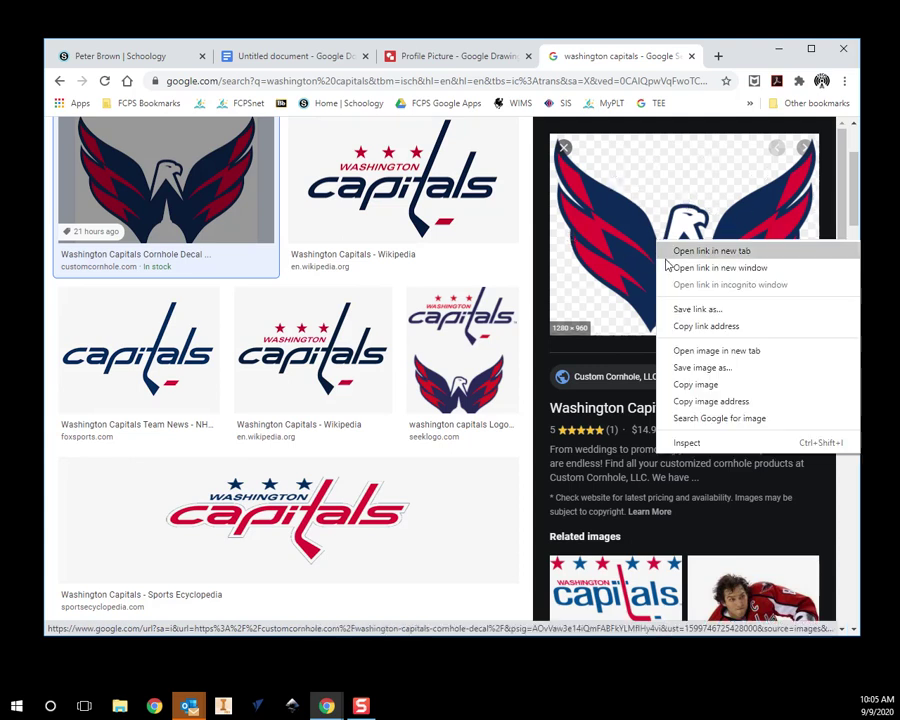
left_click(682, 386)
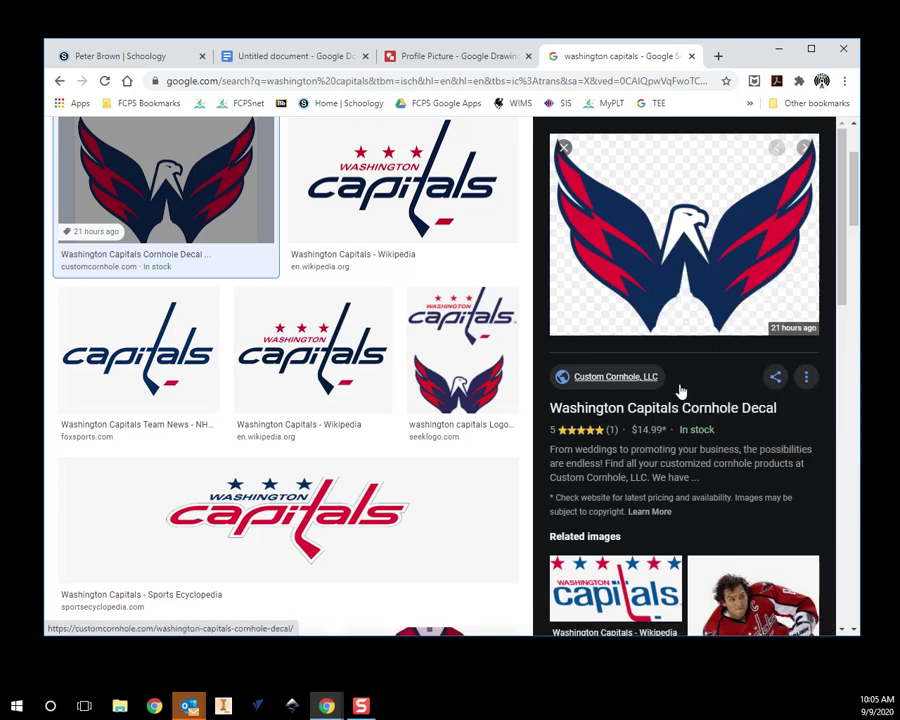
Step: Return to the Profile Picture drawing, delete the hockey stick and puck picture, and paste the copied eagle logo
left_click(446, 58)
left_click(400, 363)
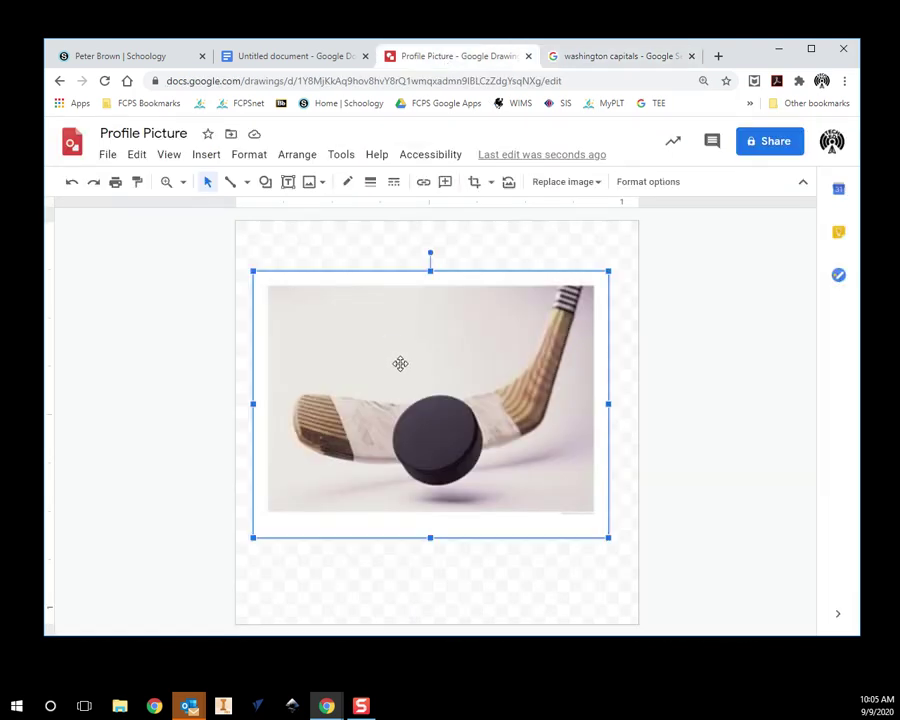
key("Delete")
right_click(393, 367)
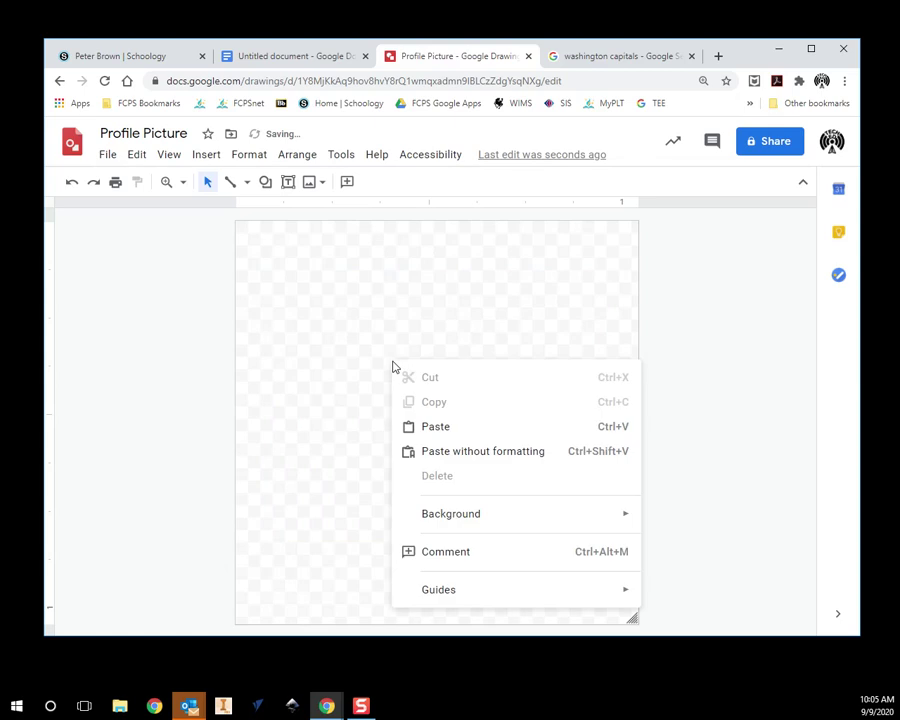
left_click(428, 428)
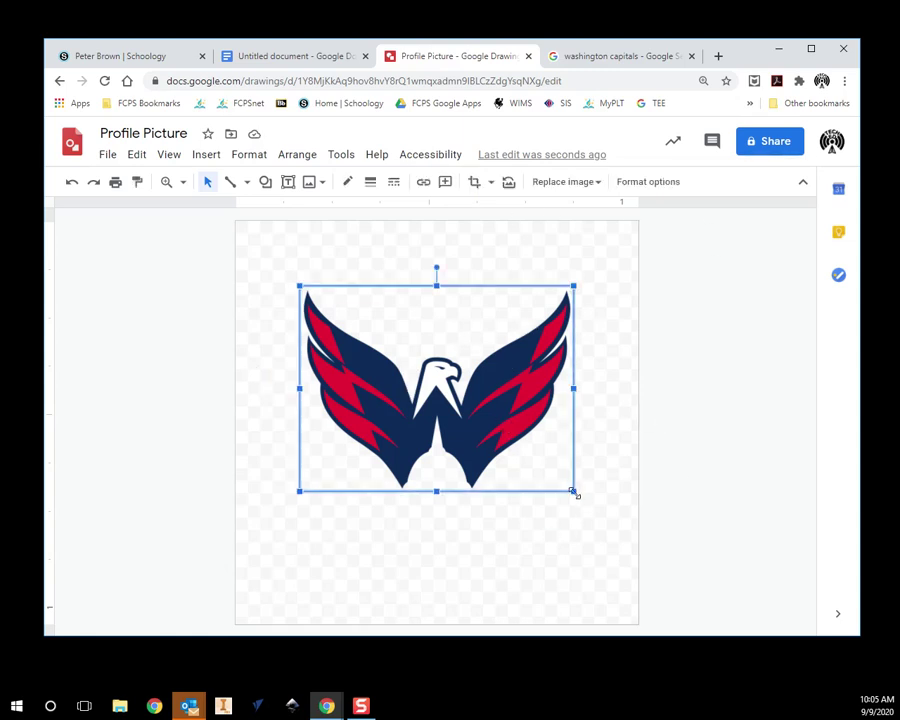
Step: Reposition the eagle logo around the canvas, using the alignment guides to try centring it, and leave it in the lower-right area
left_click_drag(485, 405, 404, 482)
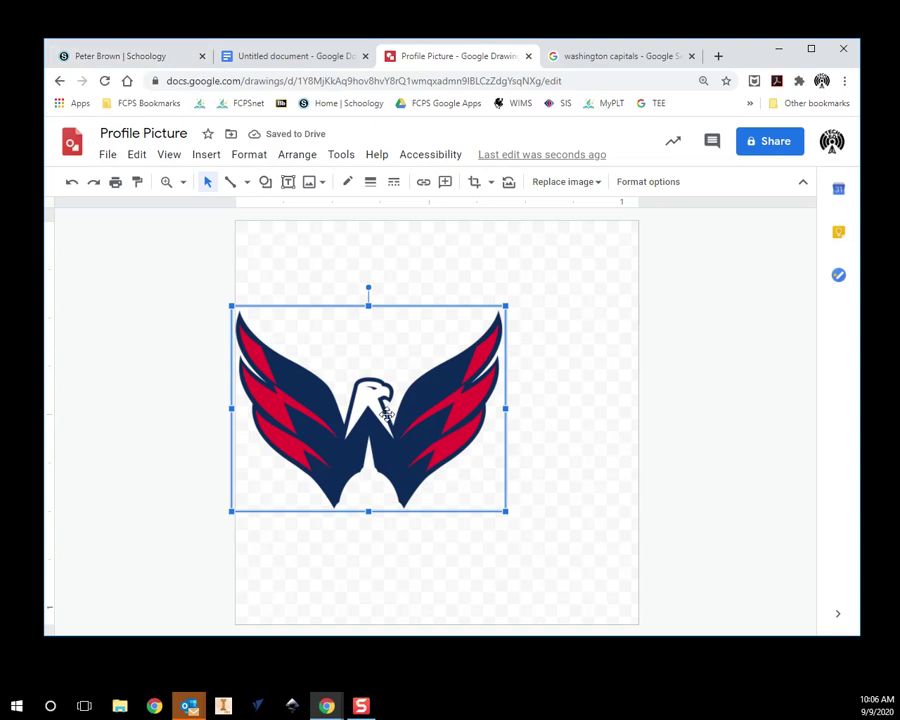
mouse_move(359, 411)
left_mouse_down()
mouse_move(380, 415)
mouse_move(371, 413)
left_mouse_up()
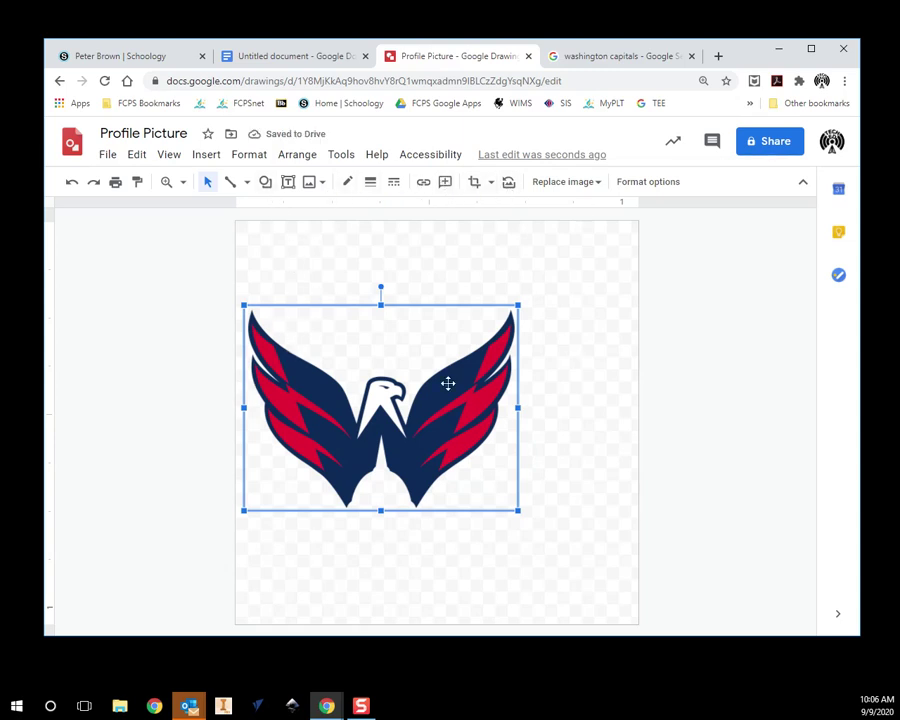
left_click_drag(424, 418, 510, 424)
left_click_drag(526, 466, 483, 441)
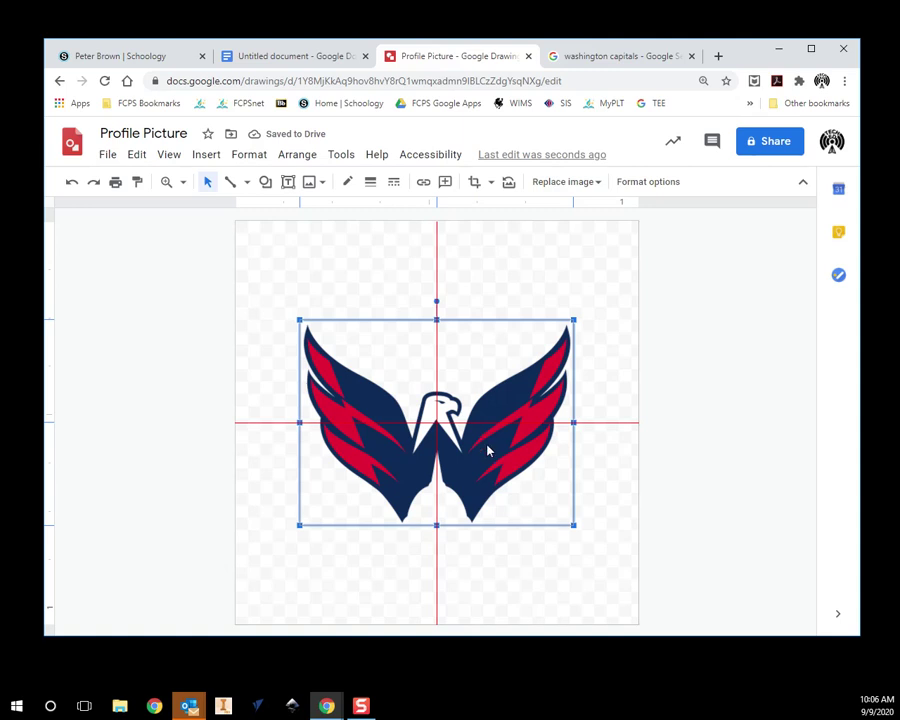
left_click_drag(488, 451, 557, 541)
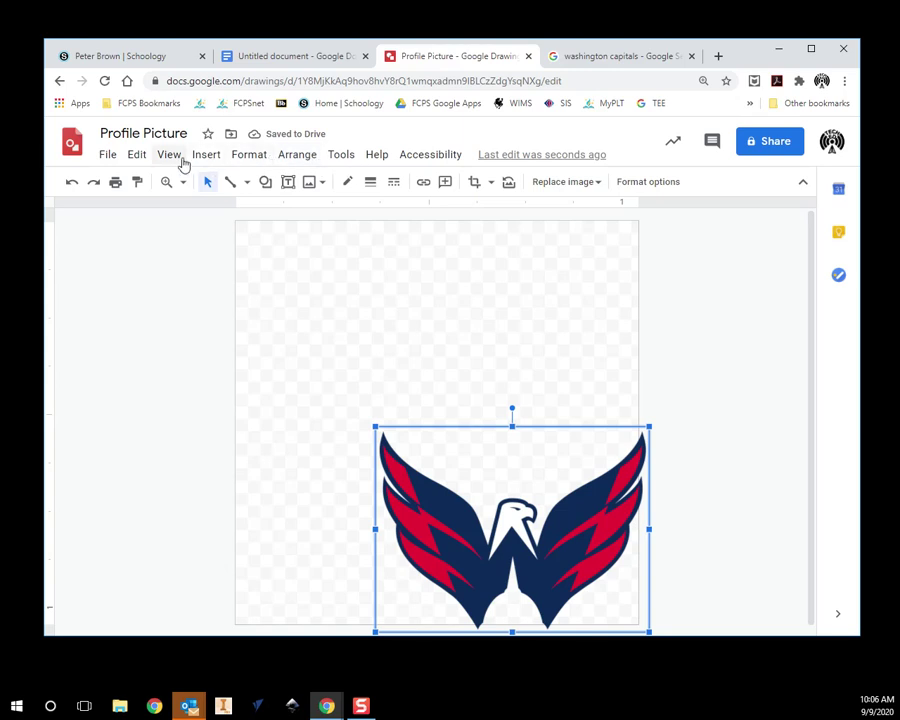
Step: Center the eagle logo on the page horizontally and vertically
left_click(220, 164)
mouse_move(283, 165)
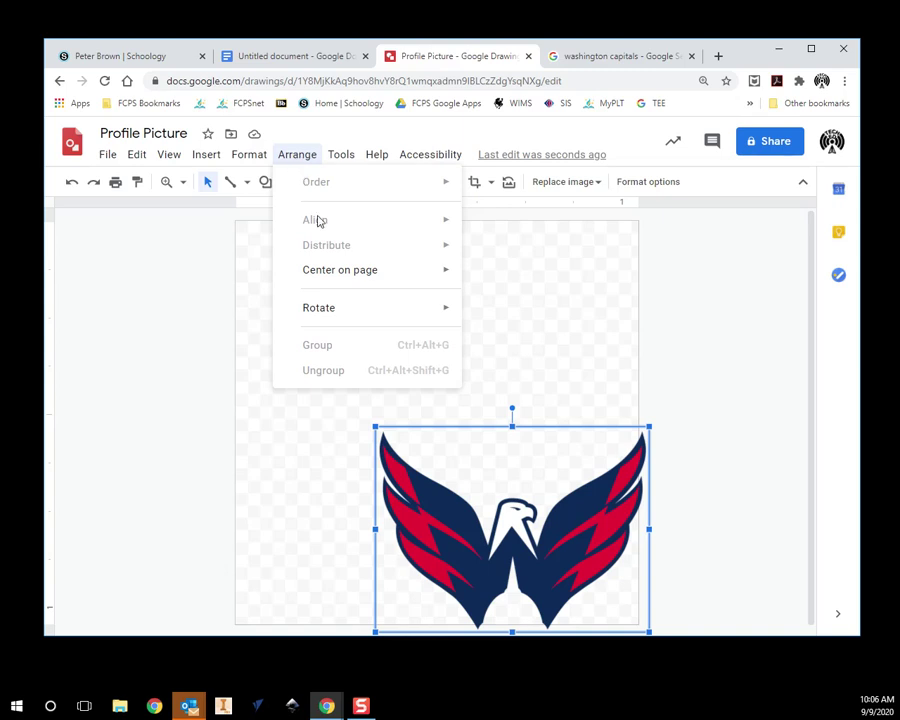
mouse_move(349, 279)
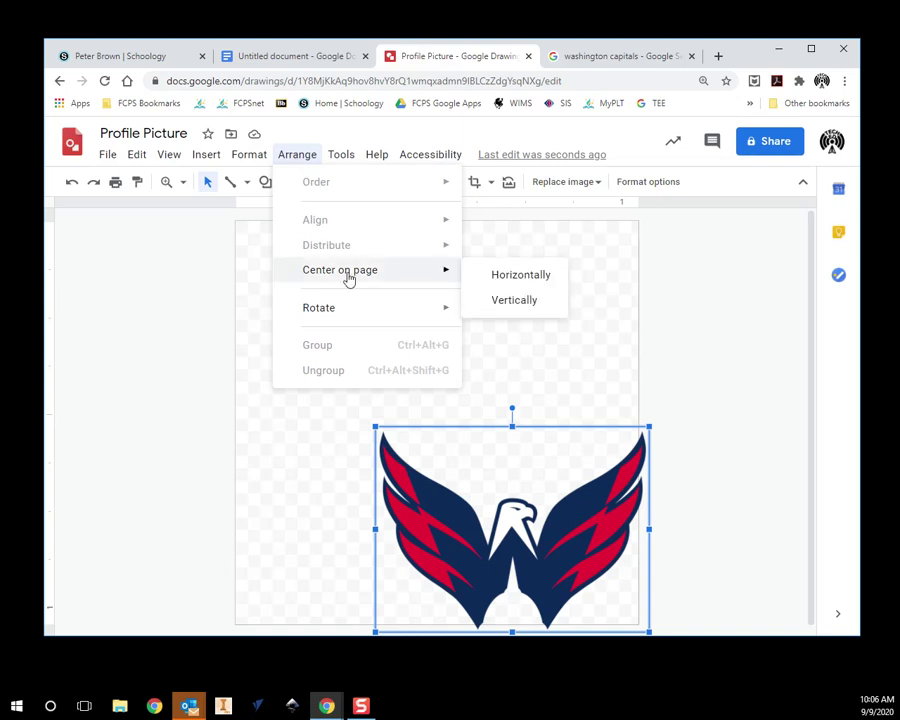
left_click(530, 283)
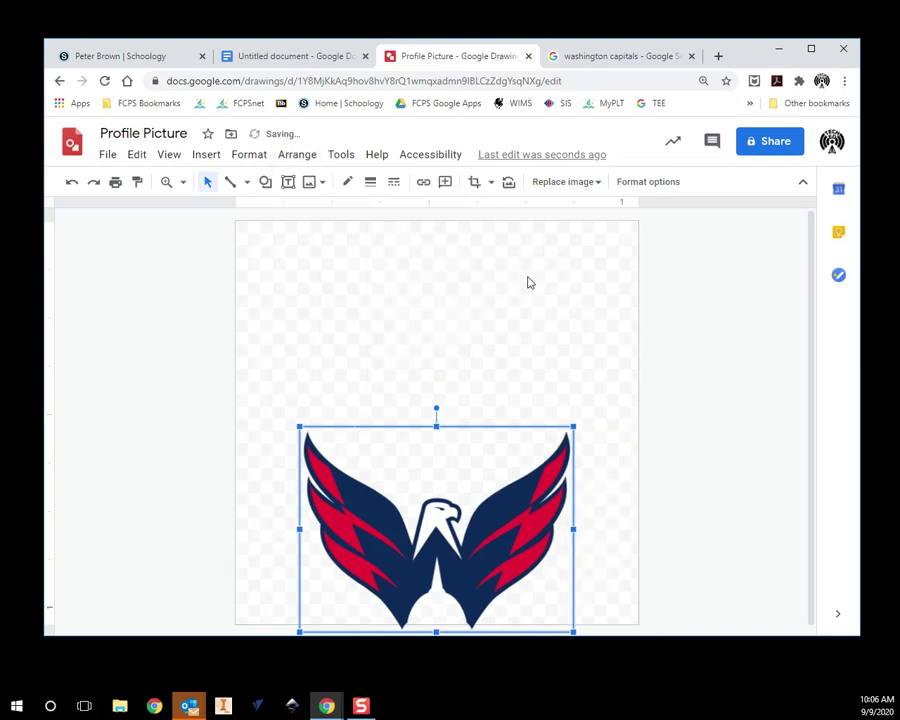
left_click(303, 162)
mouse_move(316, 269)
left_click(518, 311)
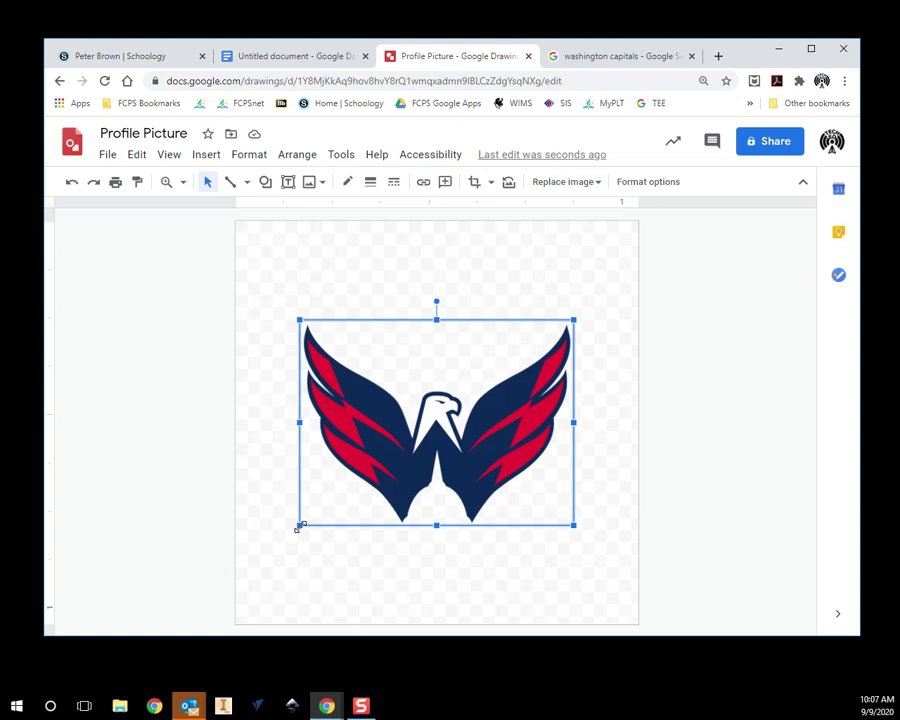
Step: Scale the eagle logo proportionally until its wings span the full canvas width, and shift it toward the middle
left_click_drag(297, 527, 362, 480)
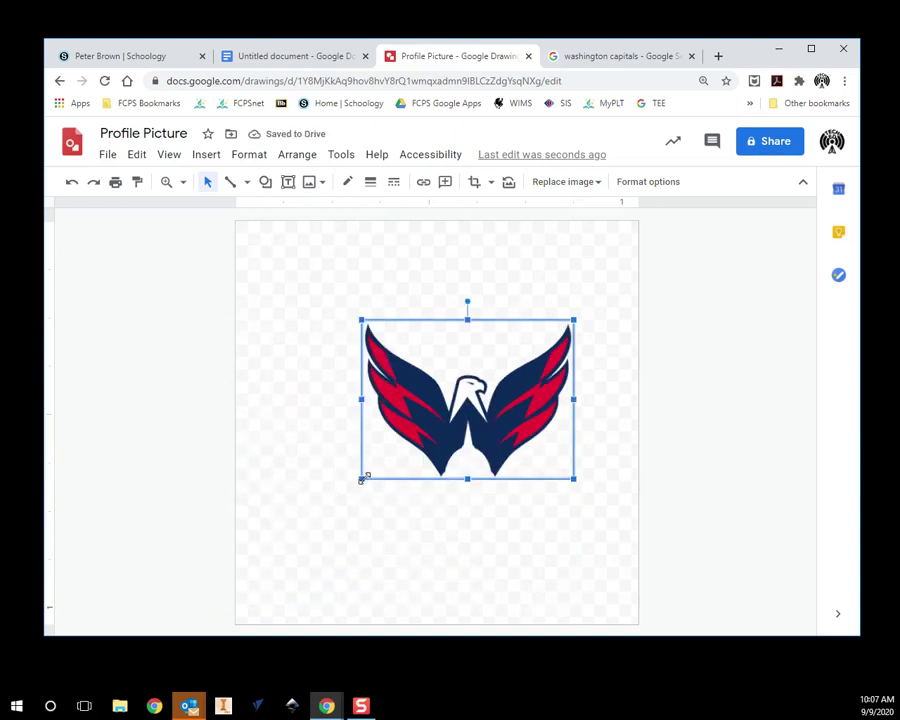
left_click_drag(362, 480, 250, 567)
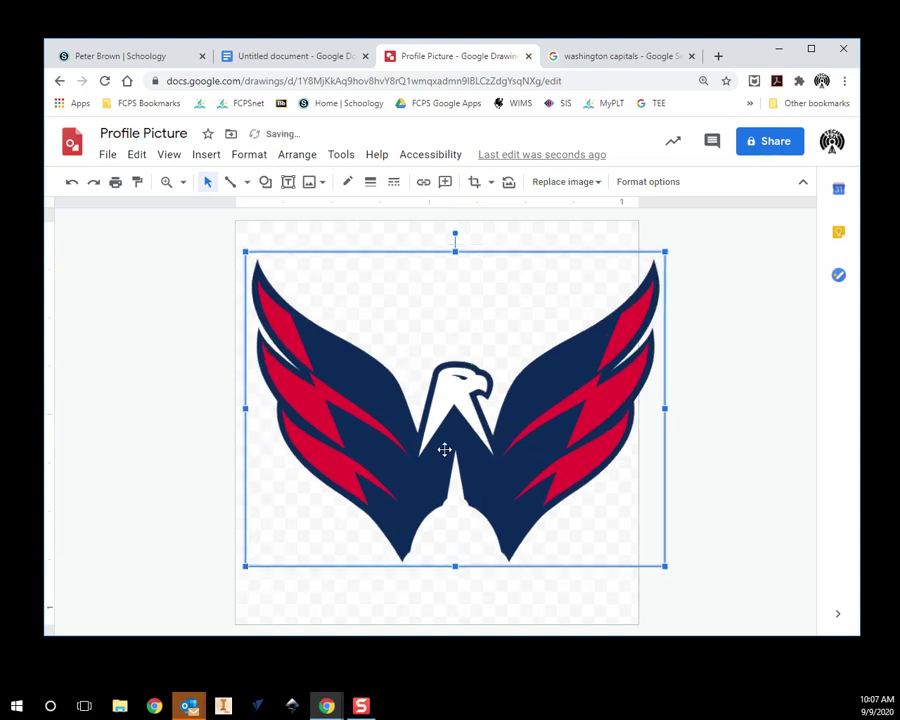
left_click_drag(494, 395, 476, 402)
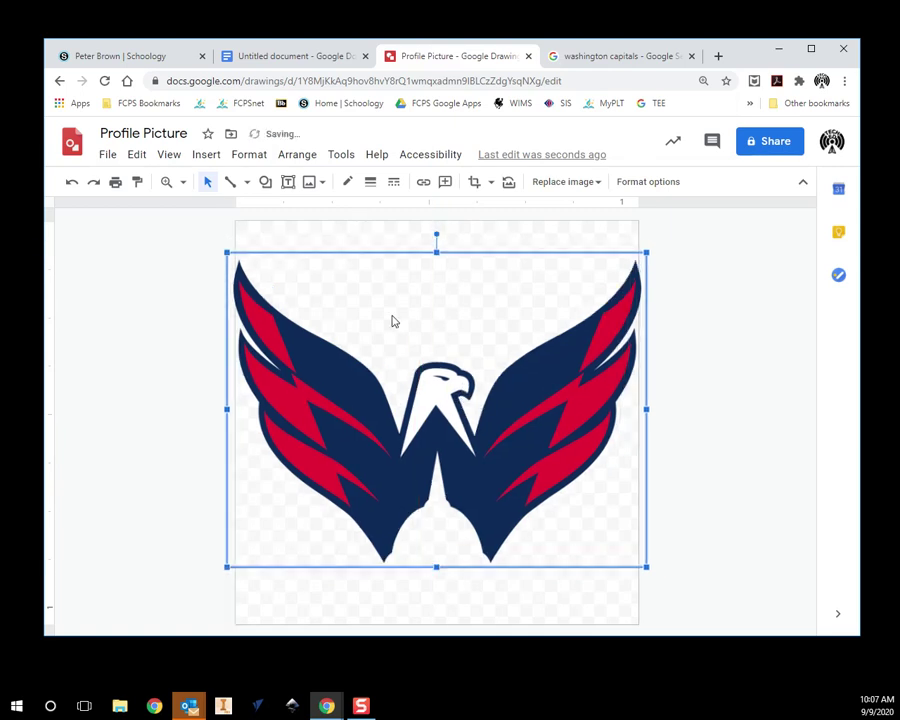
Step: Center the enlarged eagle logo on the page in both directions and deselect it
left_click(297, 155)
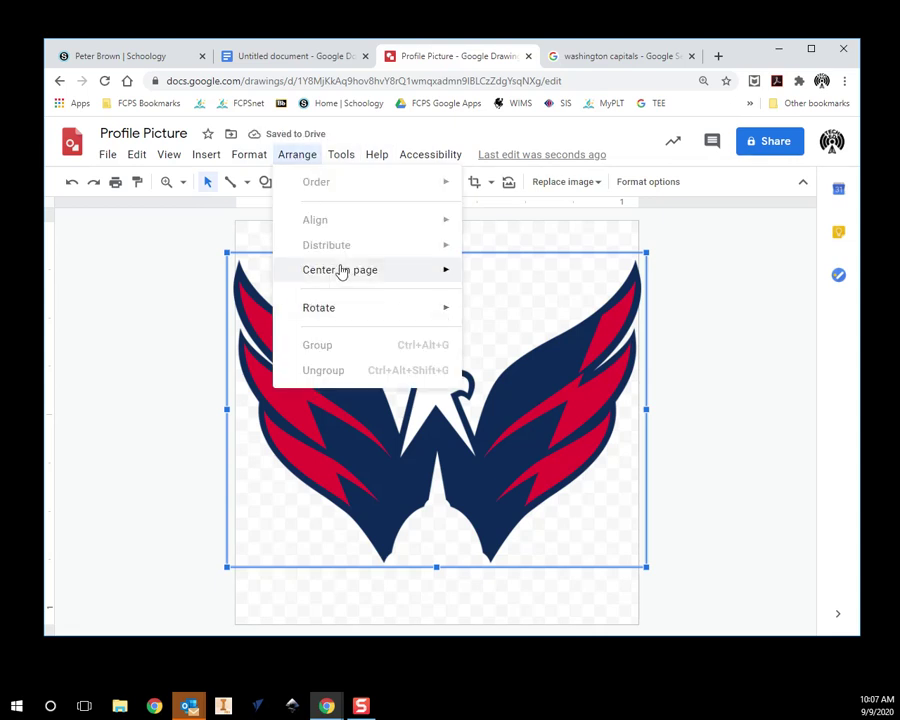
mouse_move(340, 269)
left_click(504, 278)
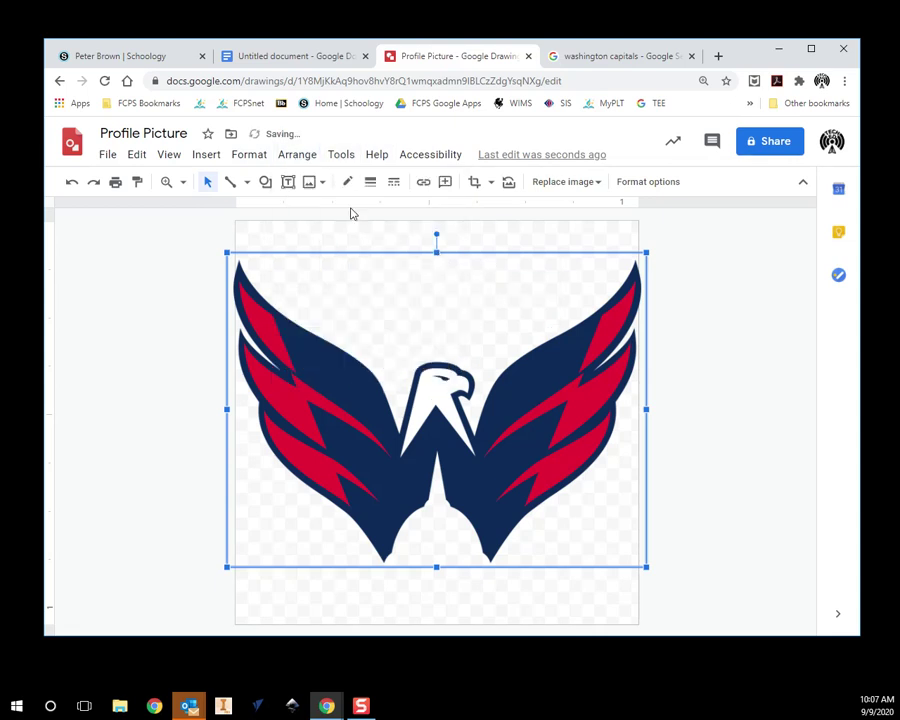
left_click(300, 158)
mouse_move(340, 269)
left_click(510, 296)
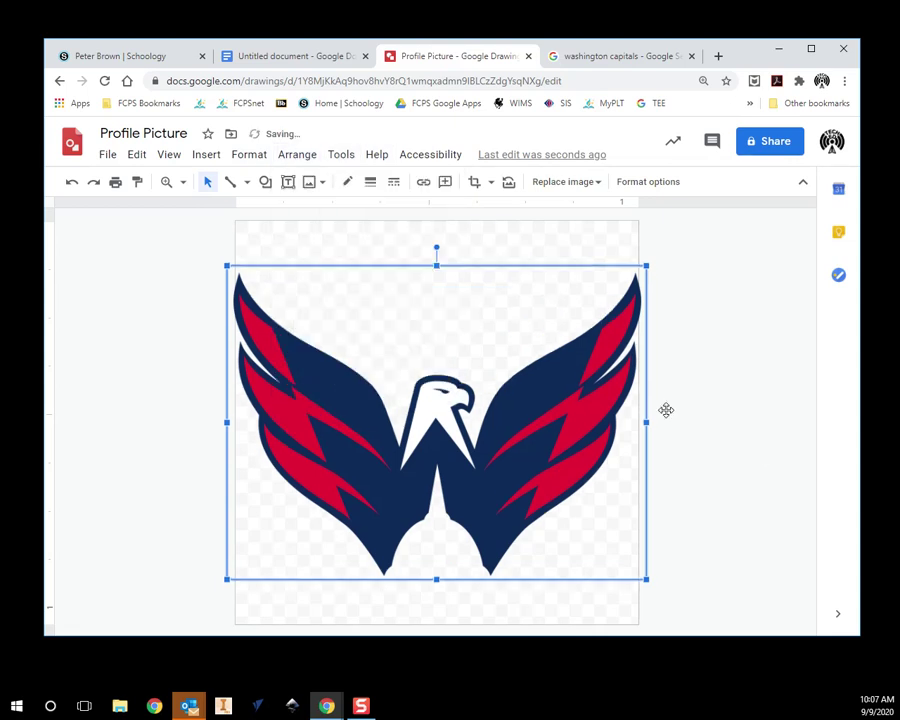
left_click(754, 451)
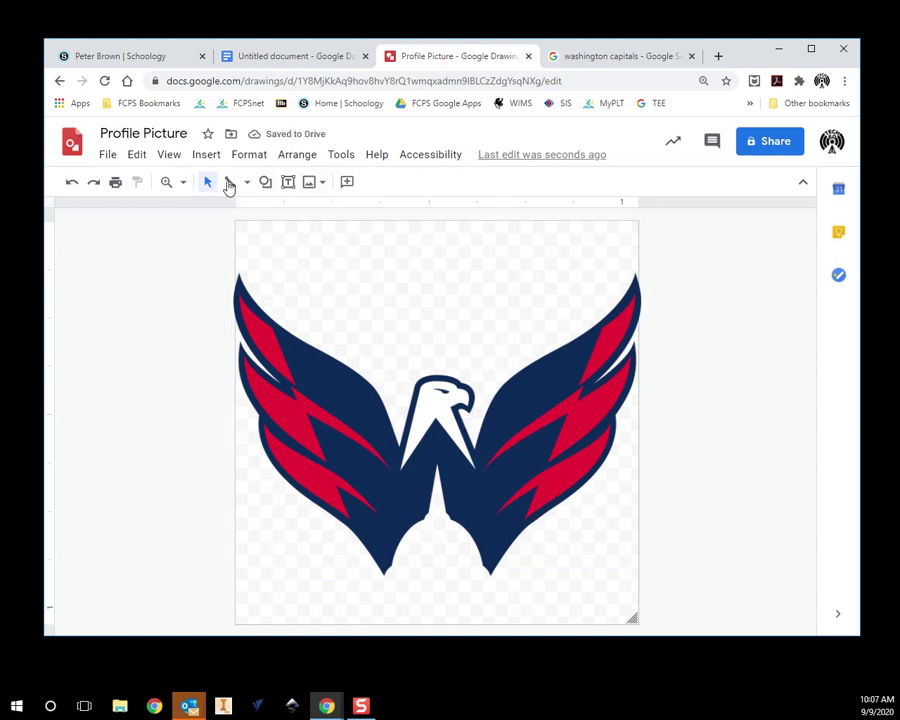
Step: Insert a text box above the eagle's head containing the initials PB
left_click(290, 184)
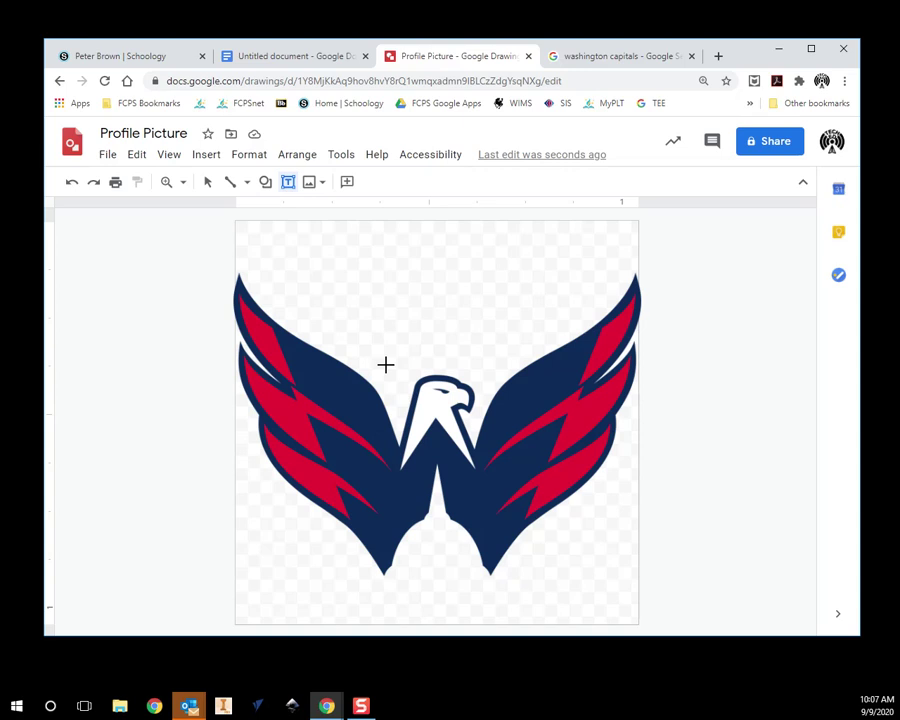
left_click_drag(372, 287, 502, 358)
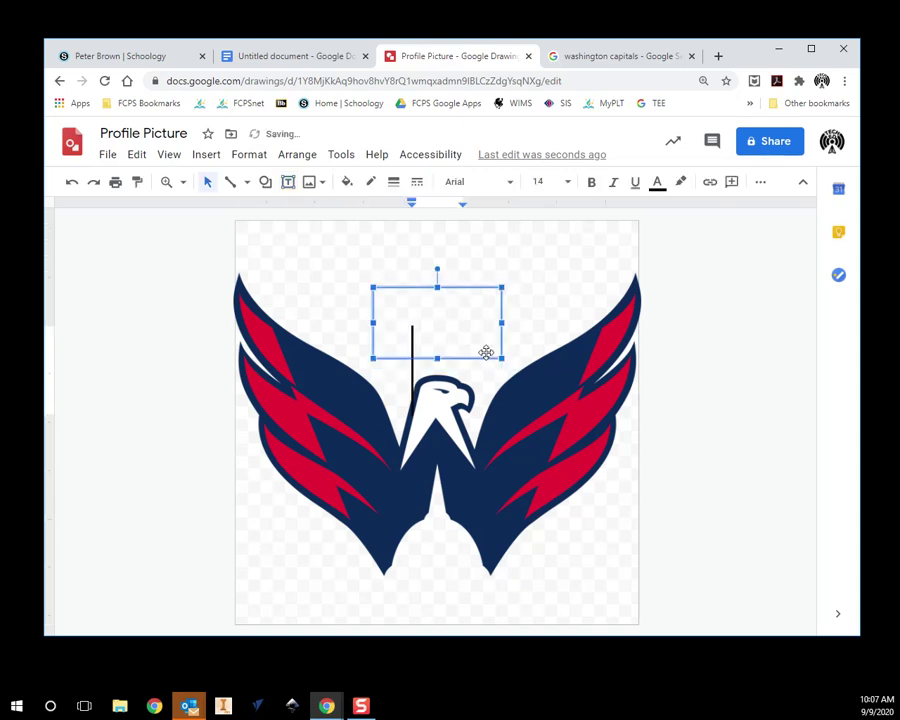
type("P")
key("Return")
type("B")
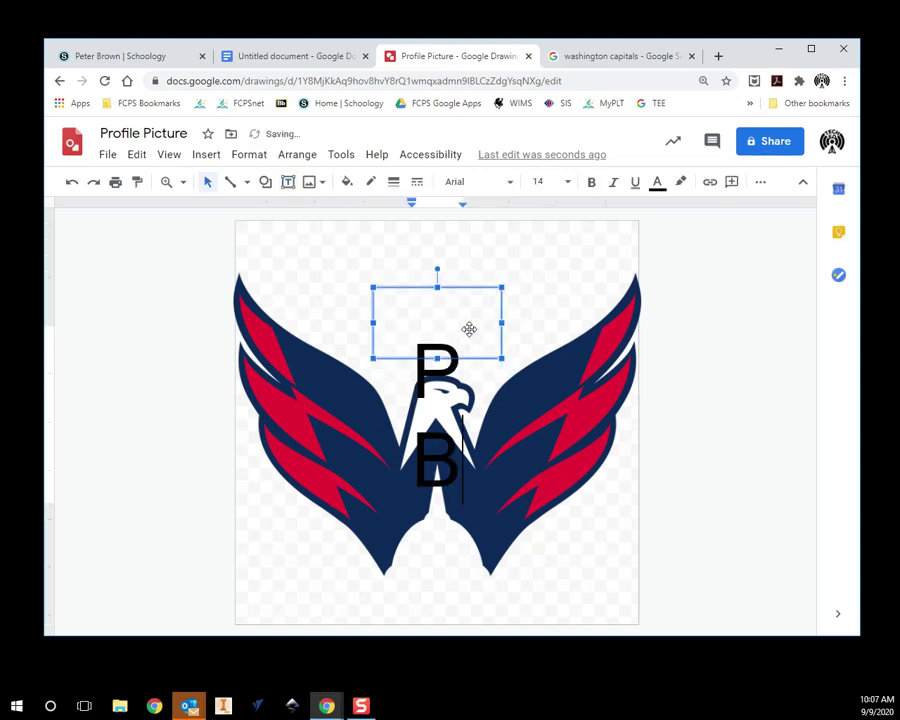
Step: Widen the text box so PB fits on one line, and move it so the letters sit above the eagle's head
left_click_drag(500, 324, 544, 324)
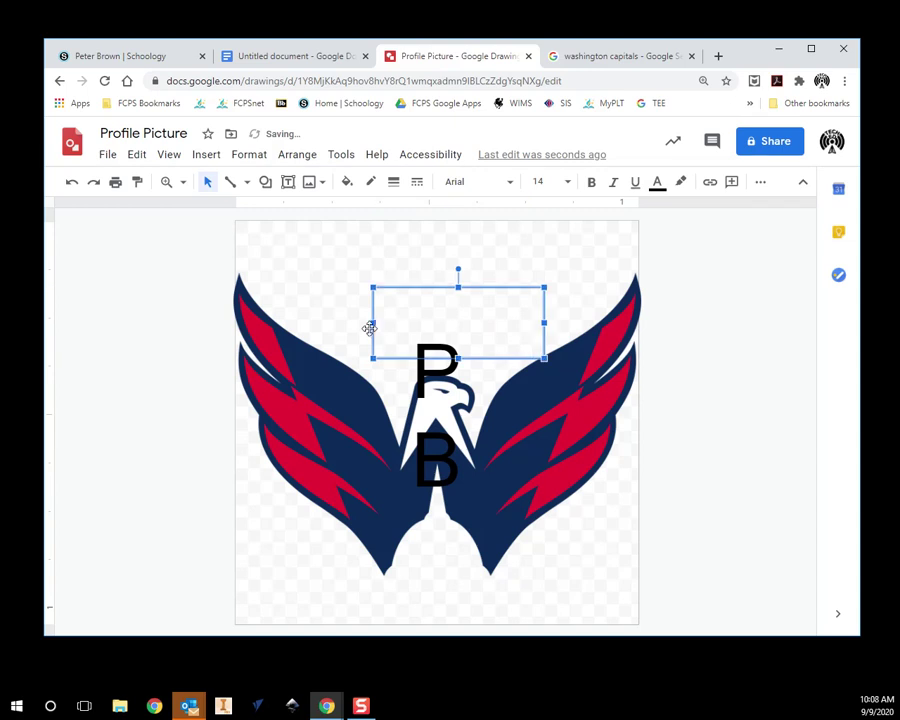
left_click_drag(376, 324, 323, 322)
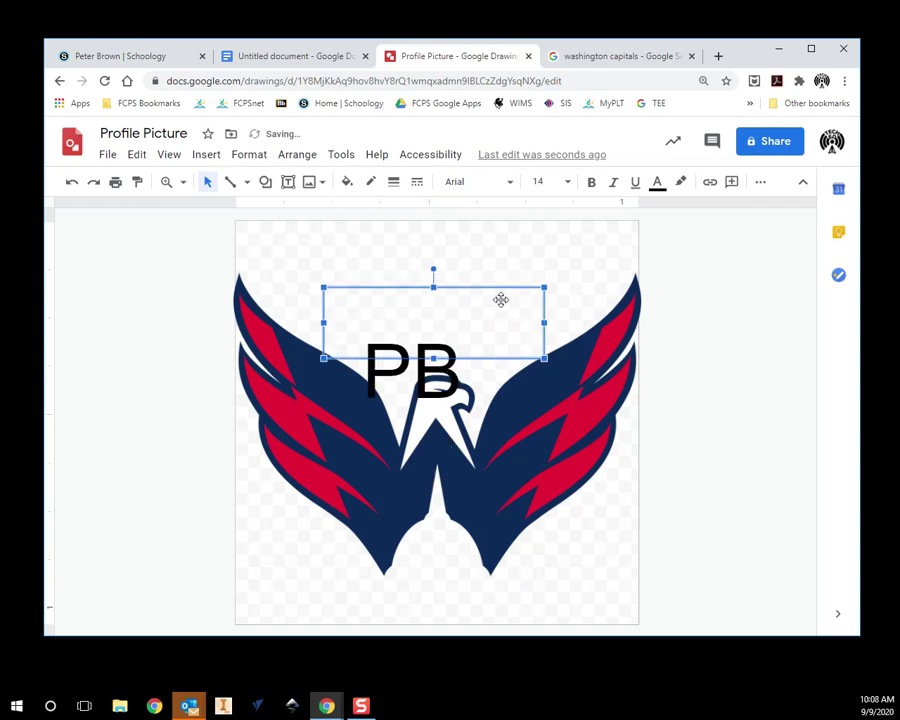
left_click_drag(491, 288, 521, 240)
Step: Change the PB text color to red and deselect the text box
double_click(407, 286)
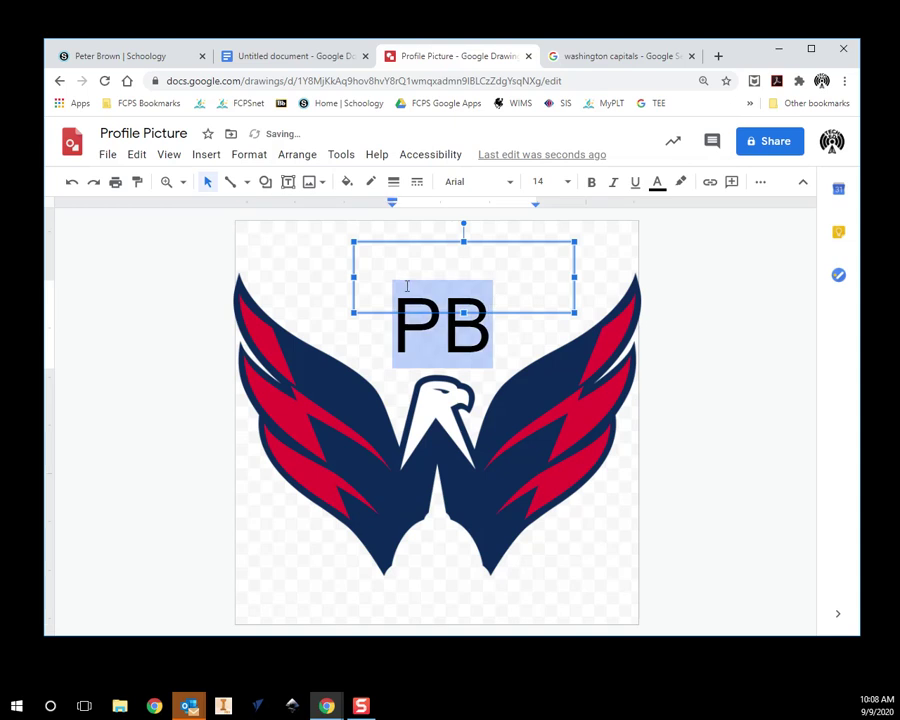
left_click(658, 184)
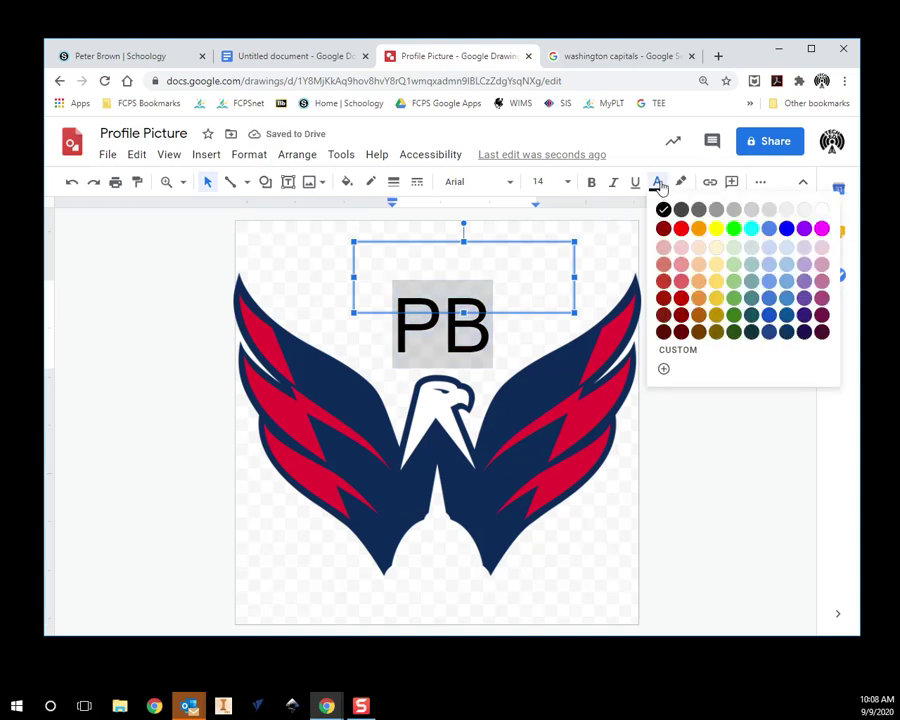
left_click(681, 228)
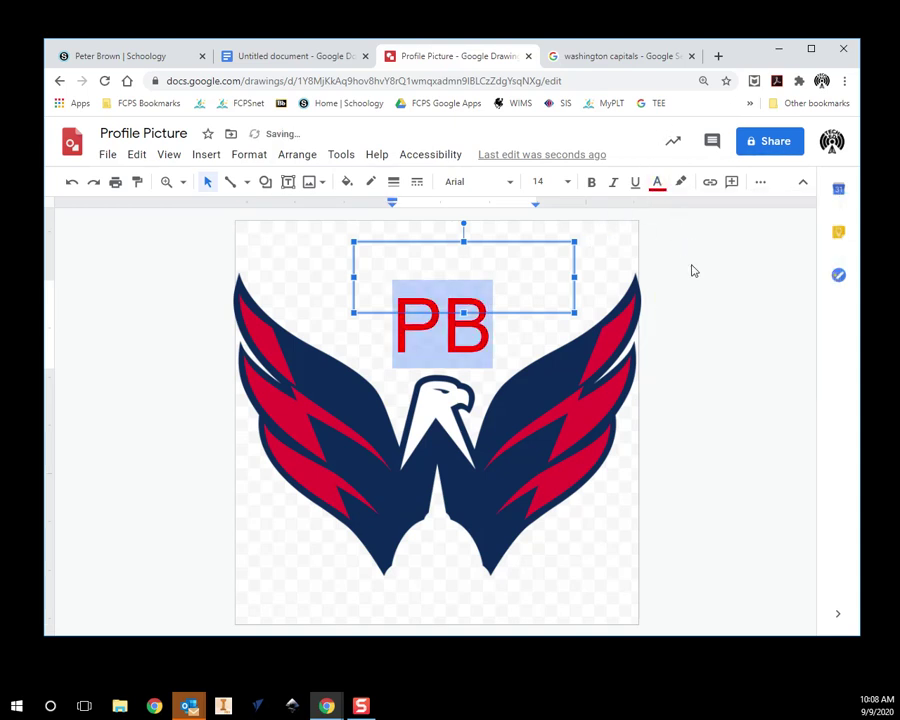
left_click(733, 282)
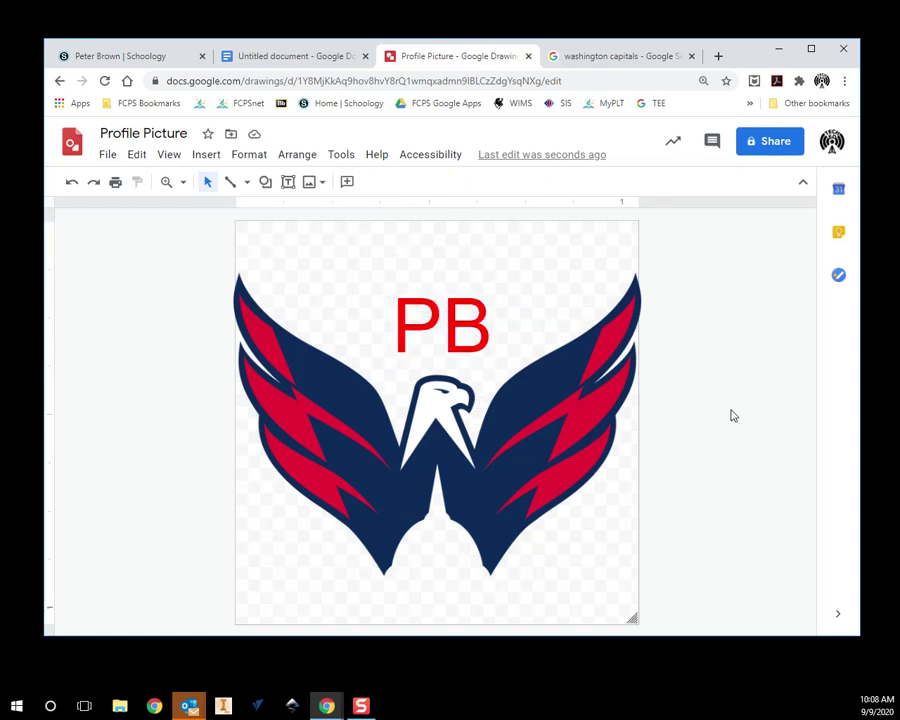
Step: Check the required file format in the untitled requirements document and return to the Profile Picture drawing
left_click(269, 62)
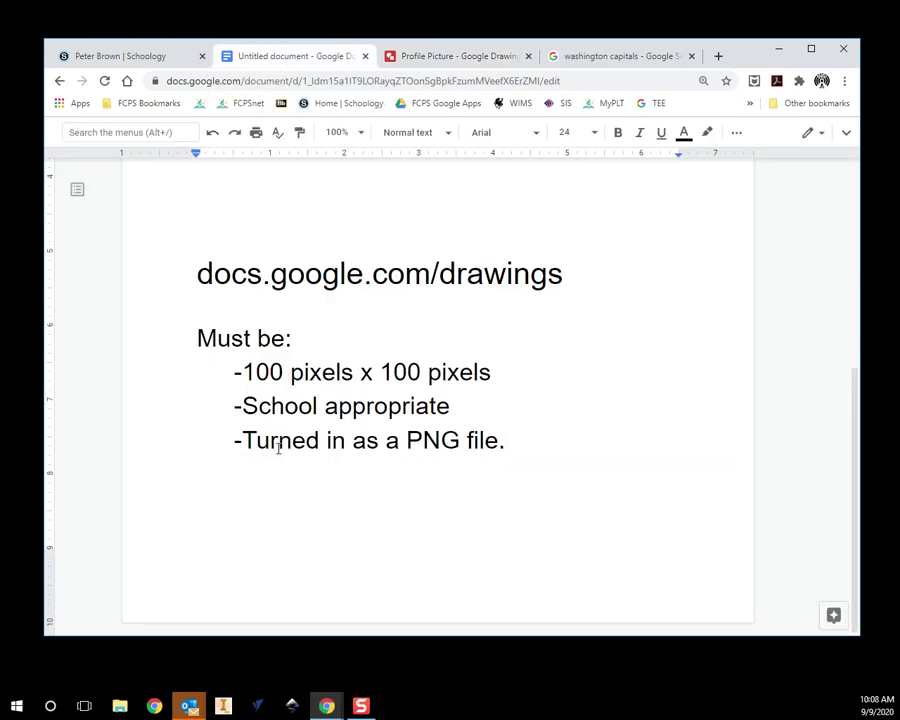
left_click_drag(258, 440, 512, 448)
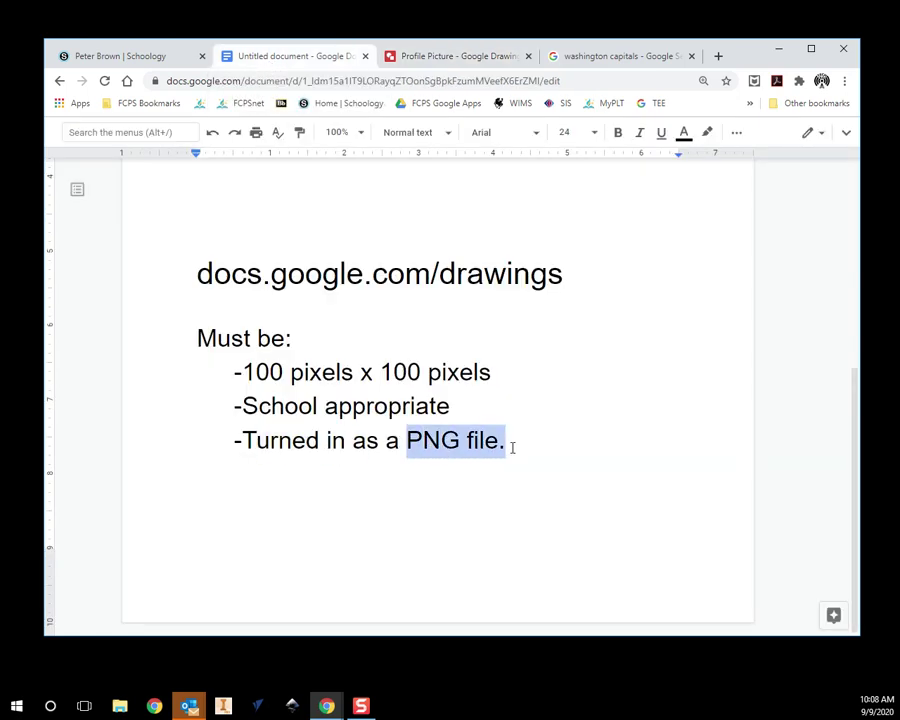
left_click(438, 60)
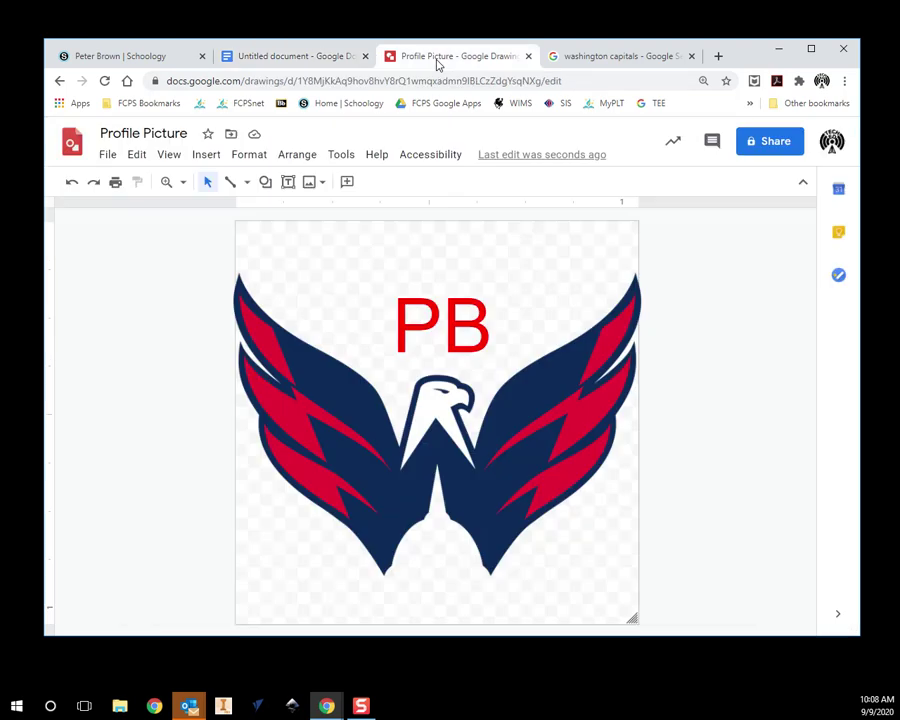
Step: Download the drawing as a PNG image and place the Profile Picture.png file on the desktop
left_click(106, 155)
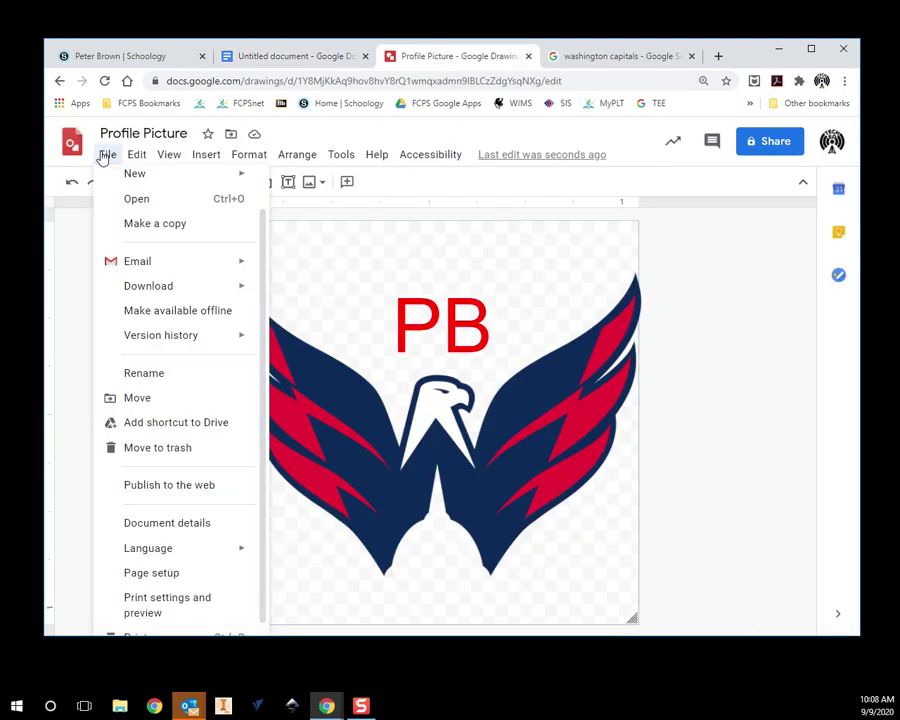
mouse_move(131, 295)
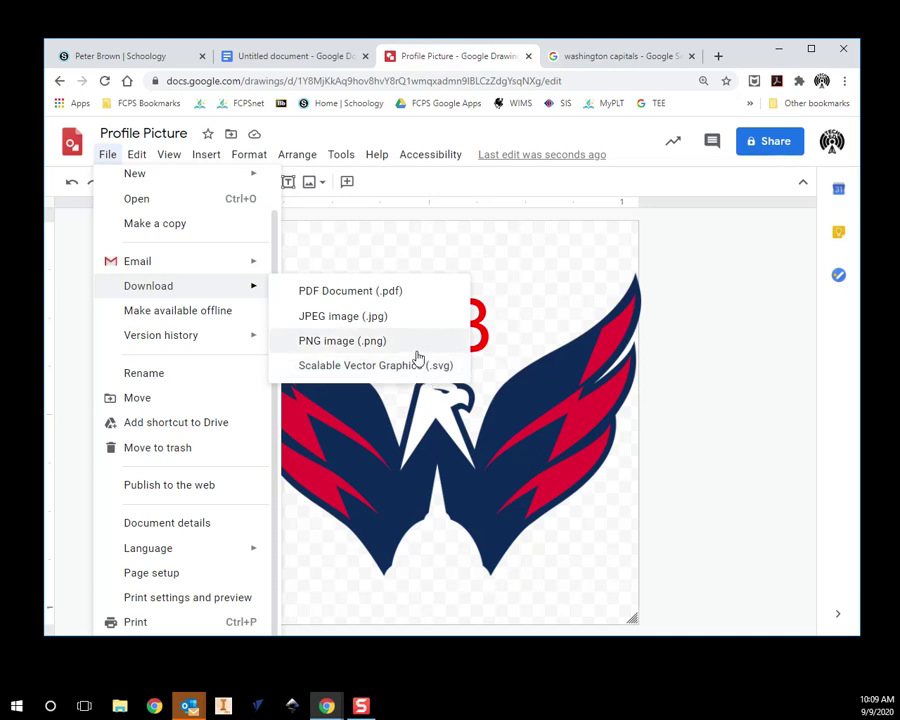
left_click(330, 343)
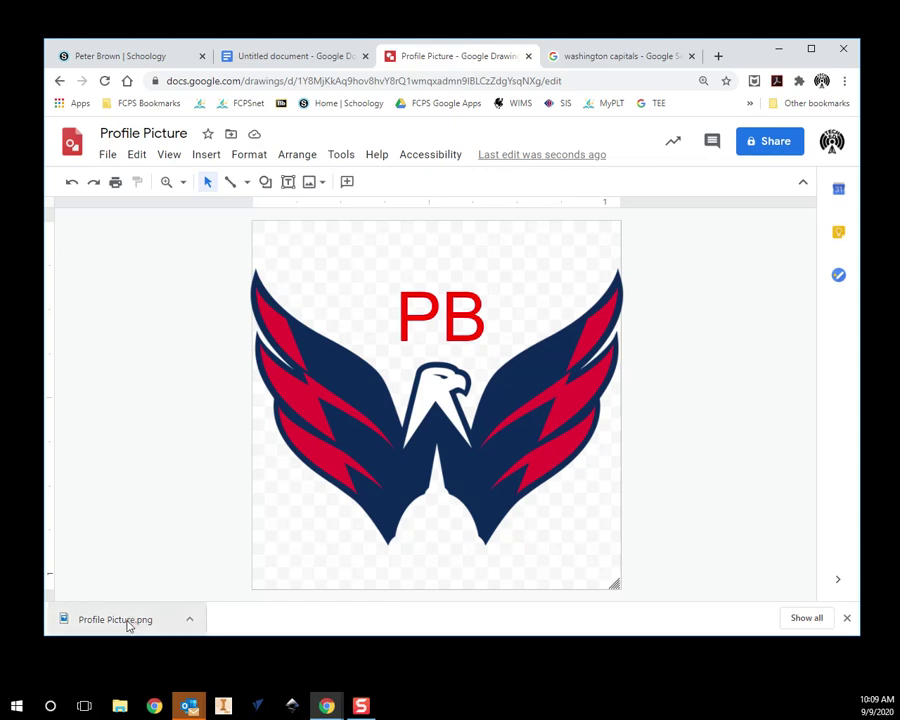
left_click_drag(117, 627, 26, 428)
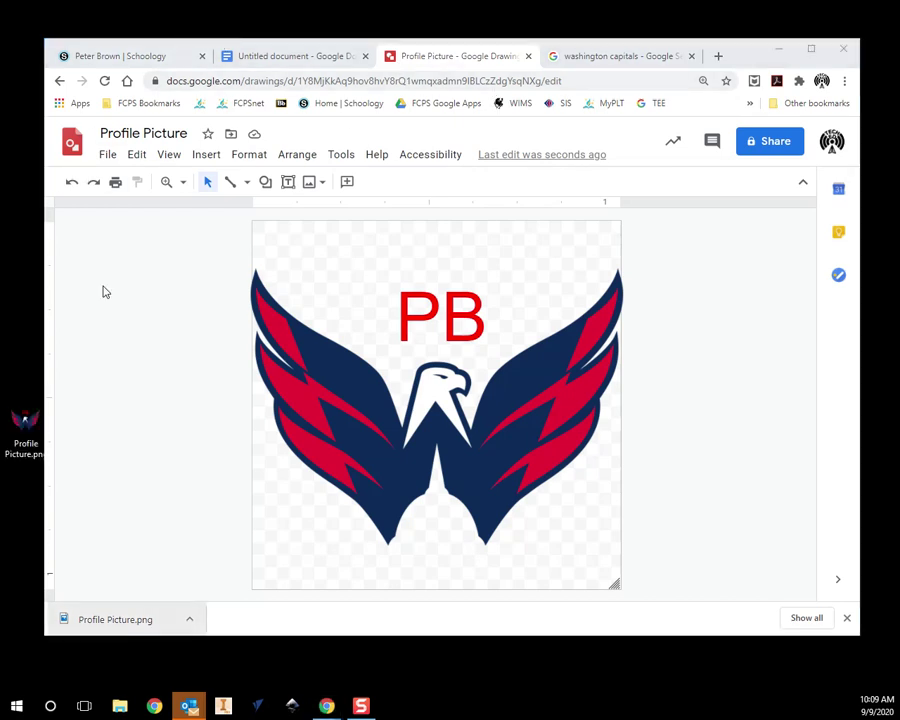
left_click(27, 428)
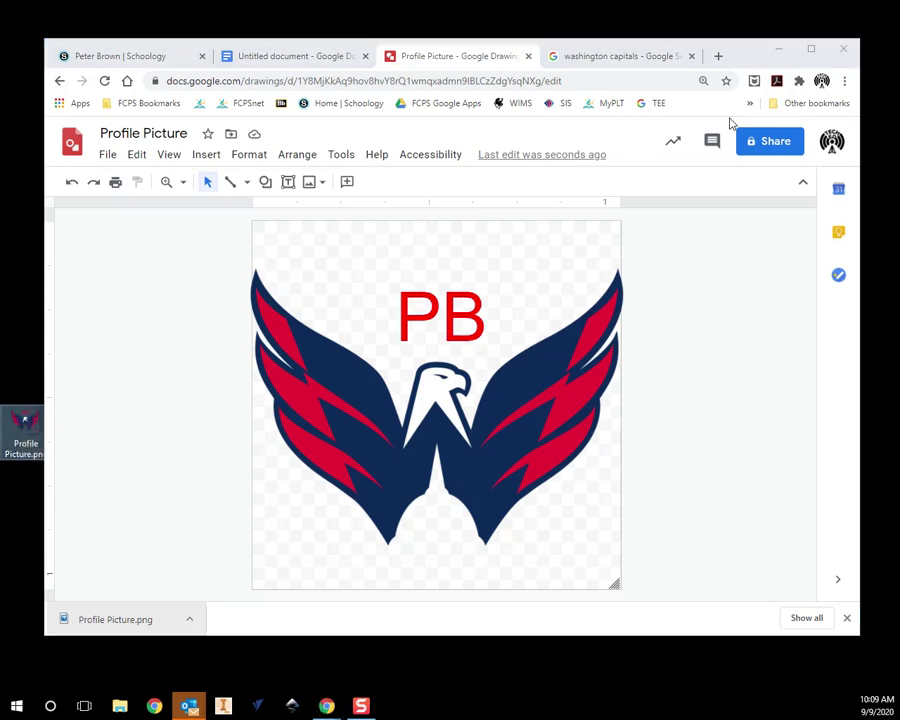
Step: View the Google account's profile photo upload dialog and cancel it without choosing a photo
left_click(834, 144)
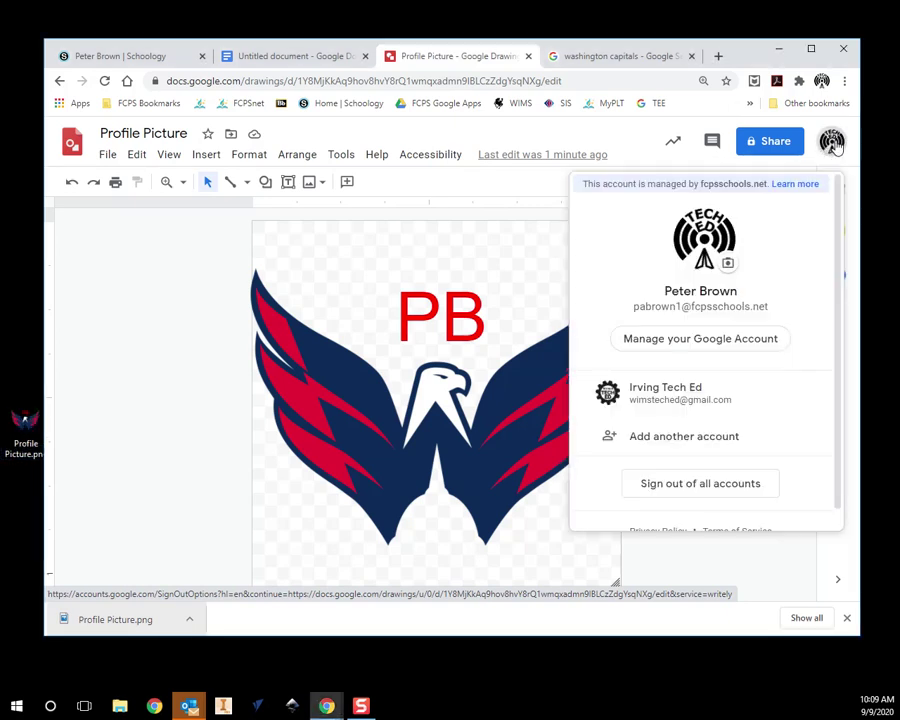
left_click(728, 266)
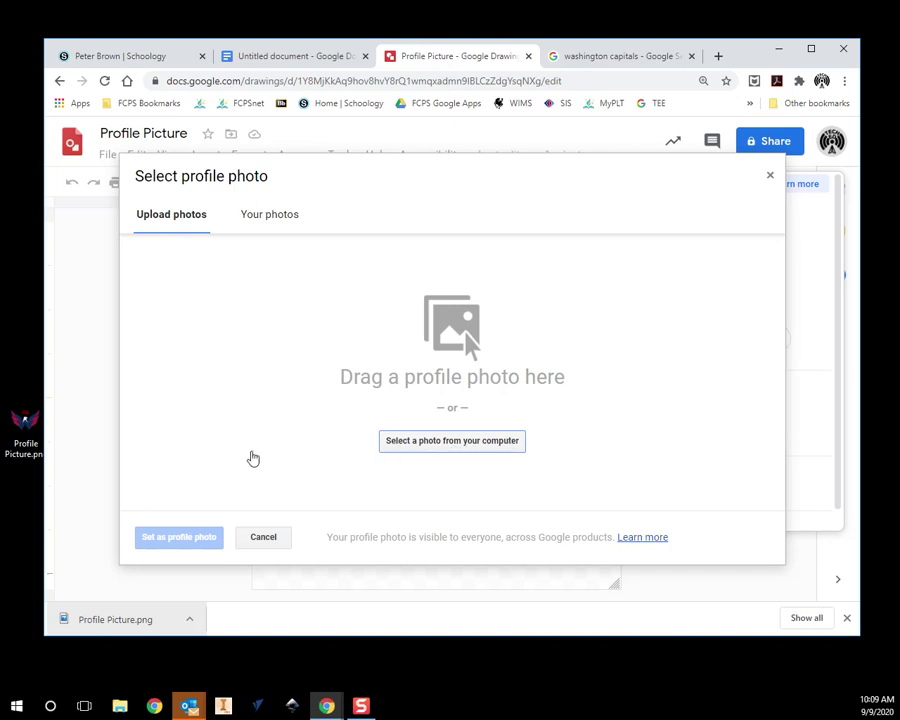
left_click(265, 540)
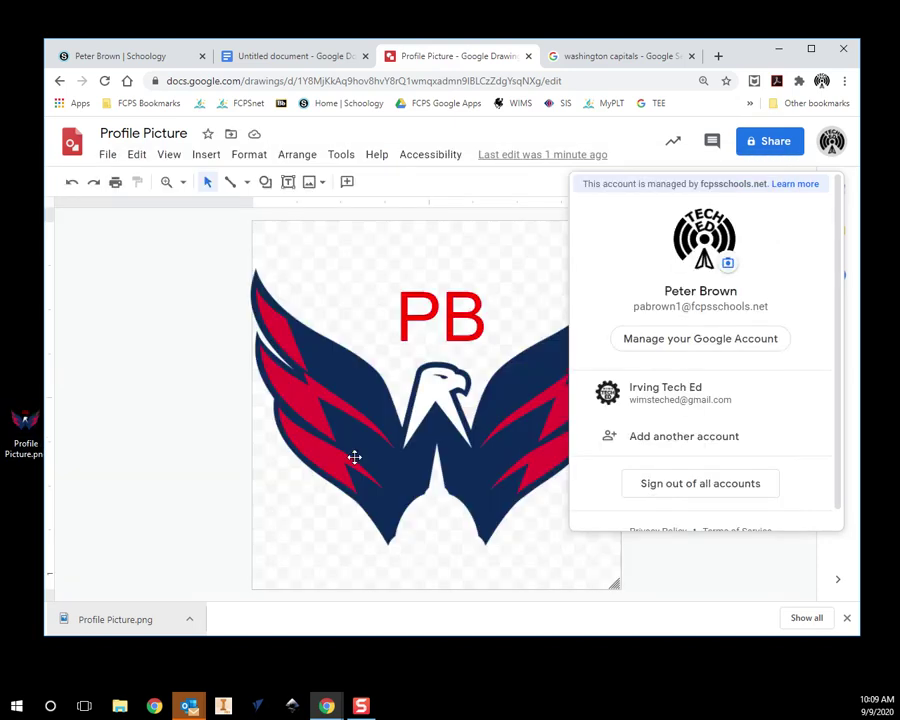
Step: Switch to the Schoology profile, view the profile picture upload options, and close them without attaching a file
left_click(155, 62)
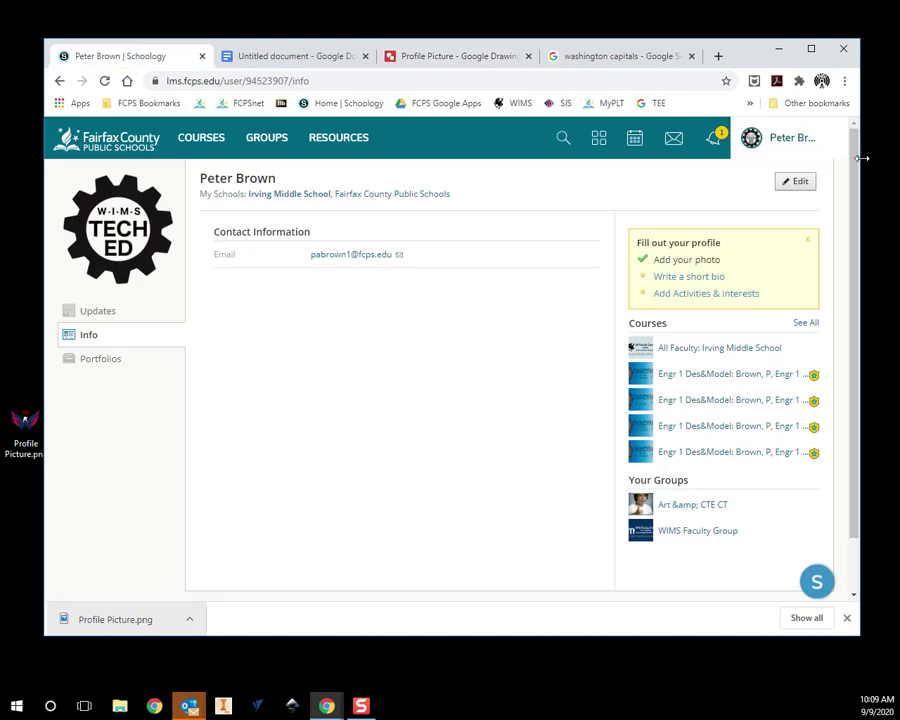
left_click(758, 140)
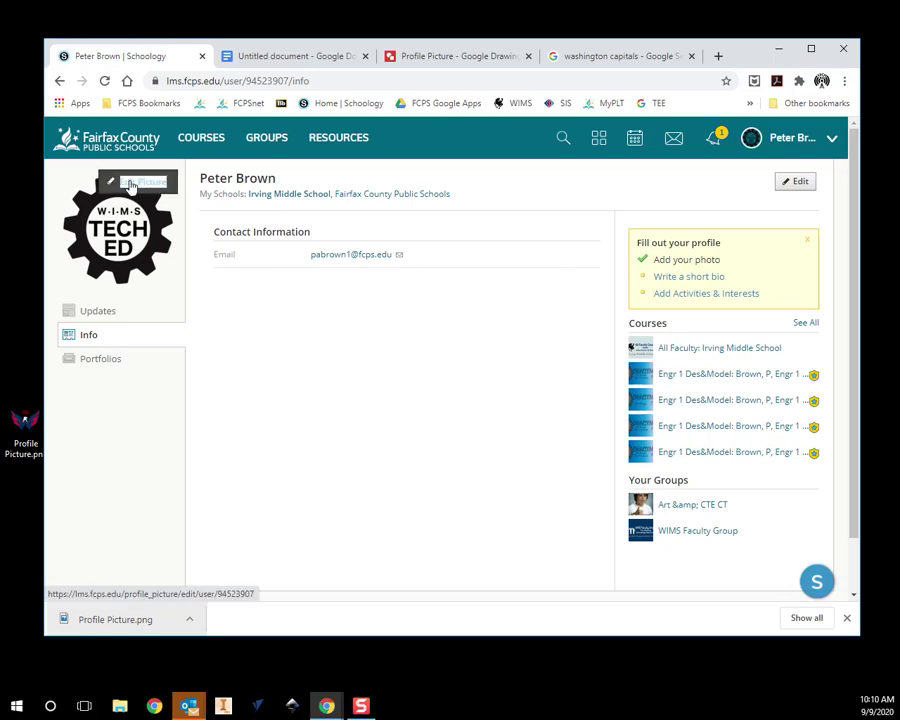
left_click(130, 181)
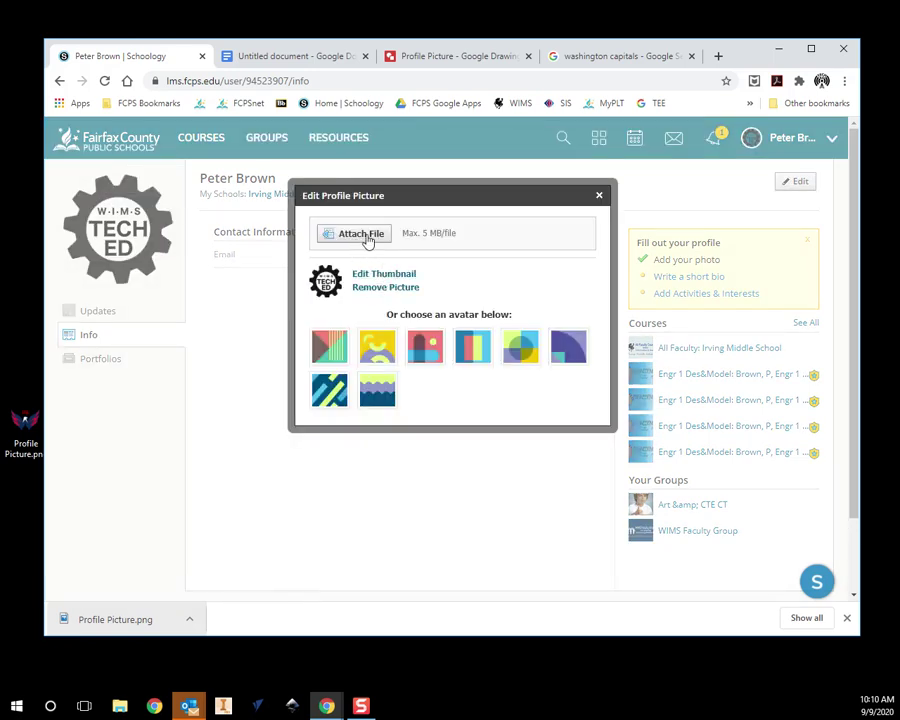
left_click(366, 236)
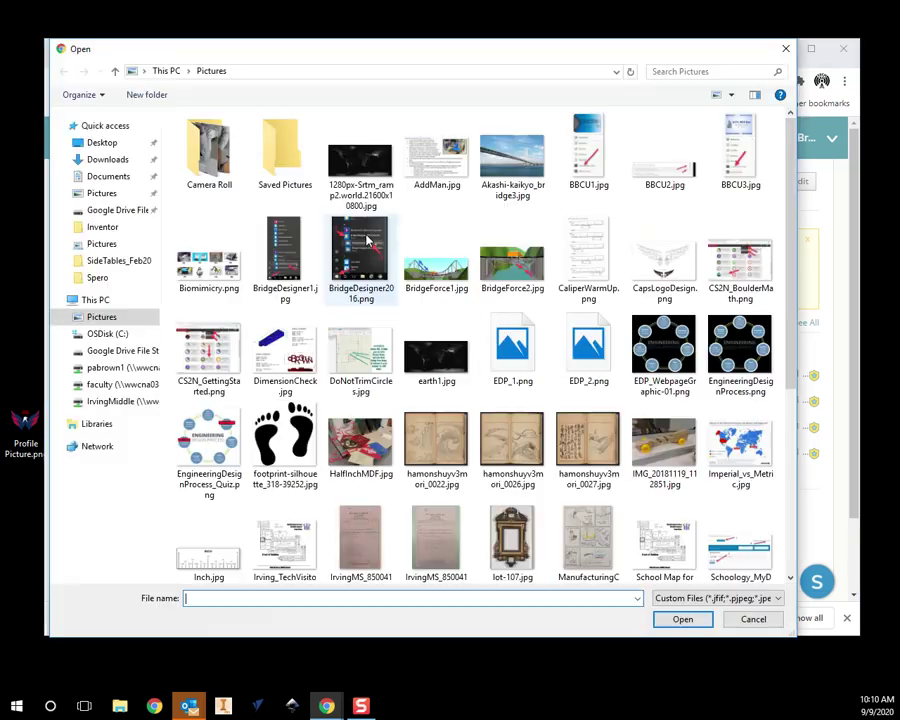
left_click(755, 619)
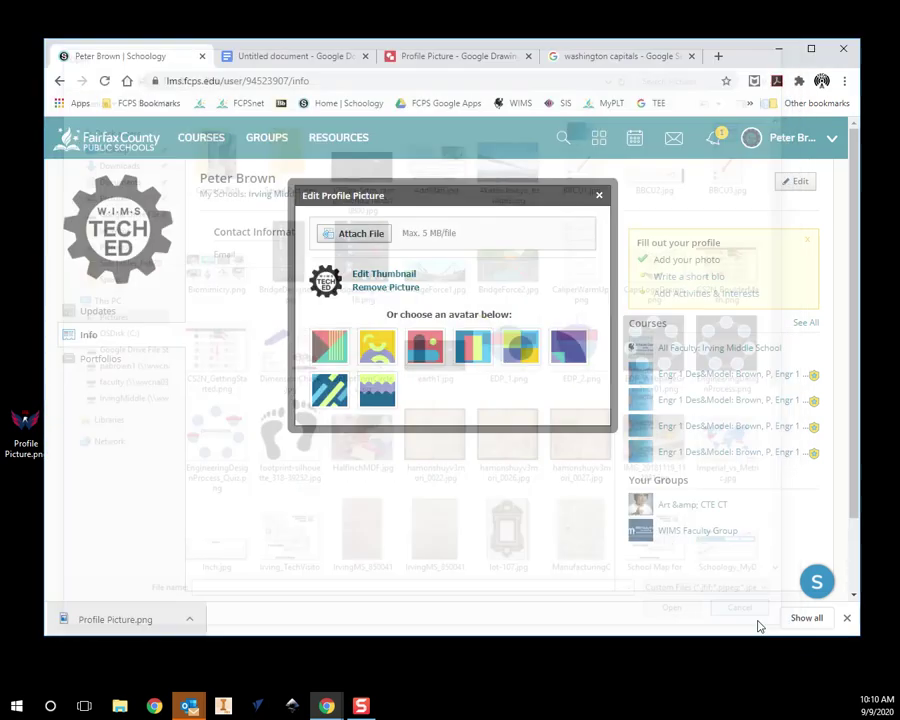
left_click(599, 196)
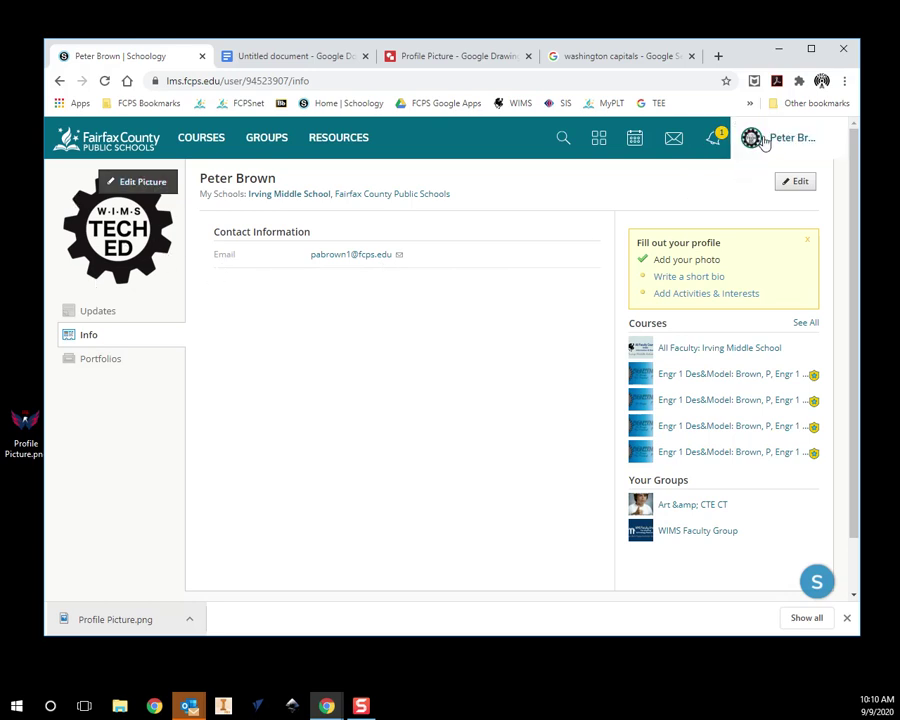
Step: Return to the Profile Picture drawing and crop the outer wing areas off both sides of the eagle logo
left_click(427, 58)
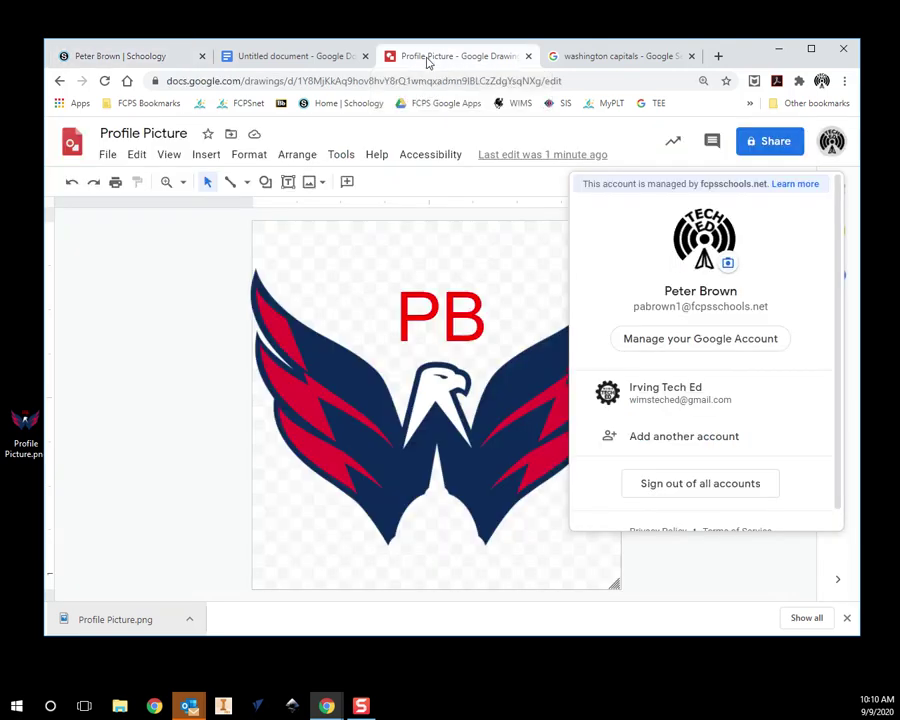
left_click(194, 346)
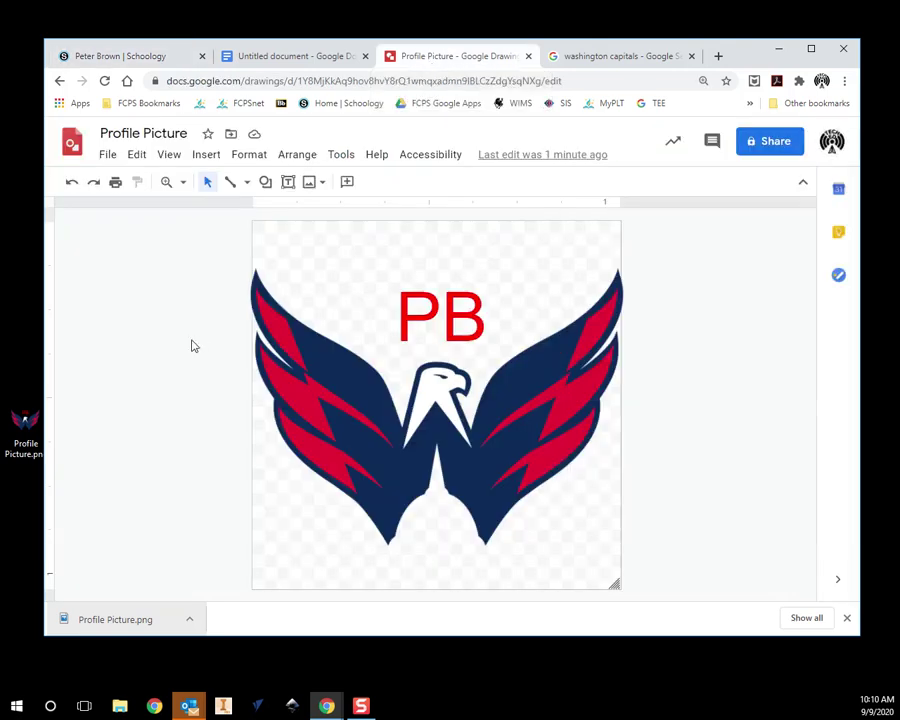
left_click(420, 438)
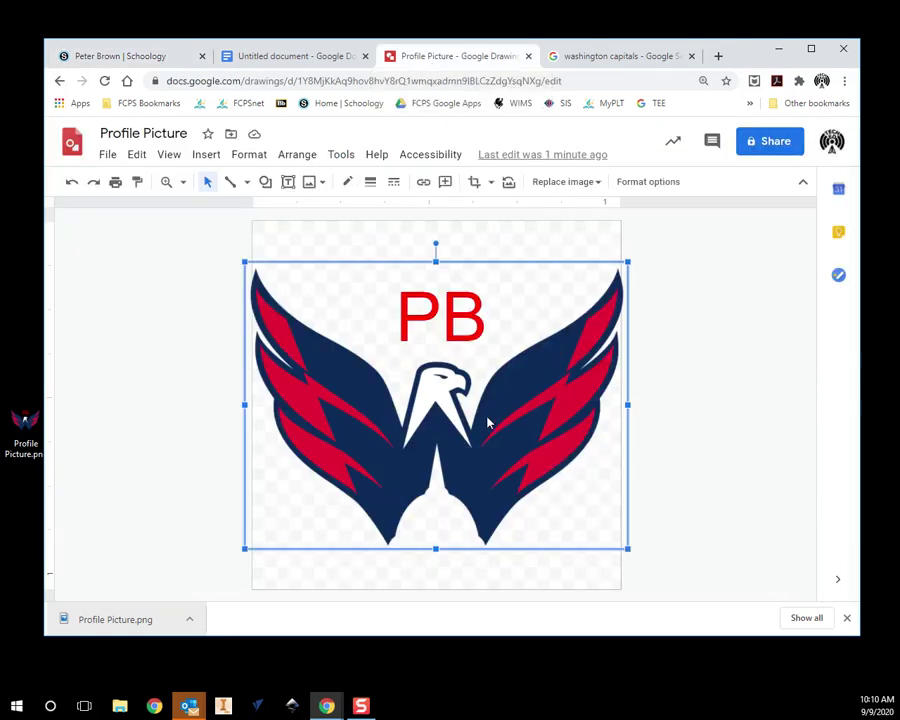
left_click(477, 185)
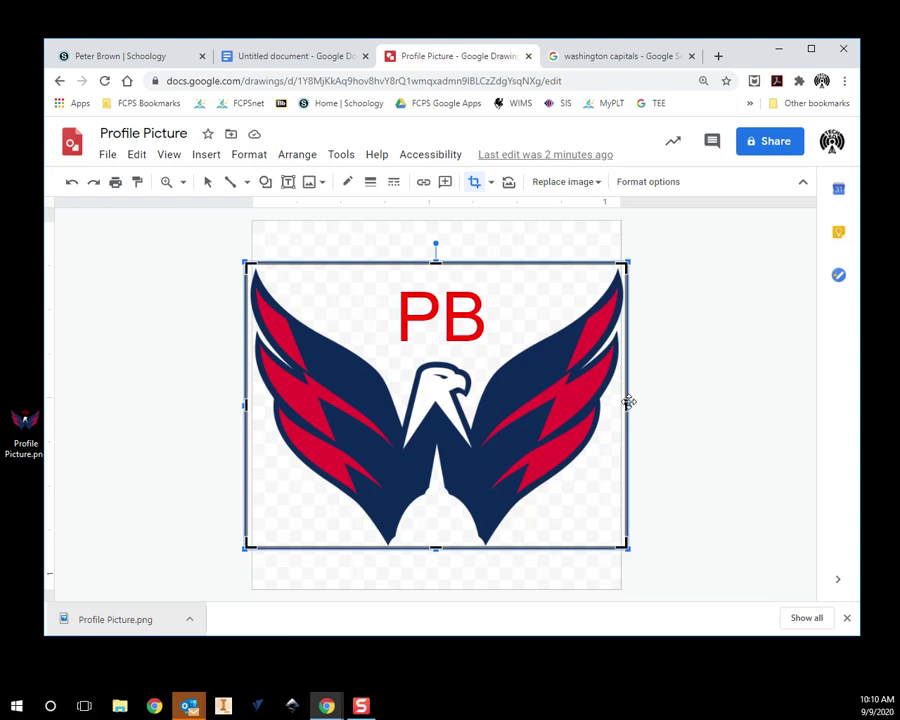
left_click_drag(619, 402, 542, 405)
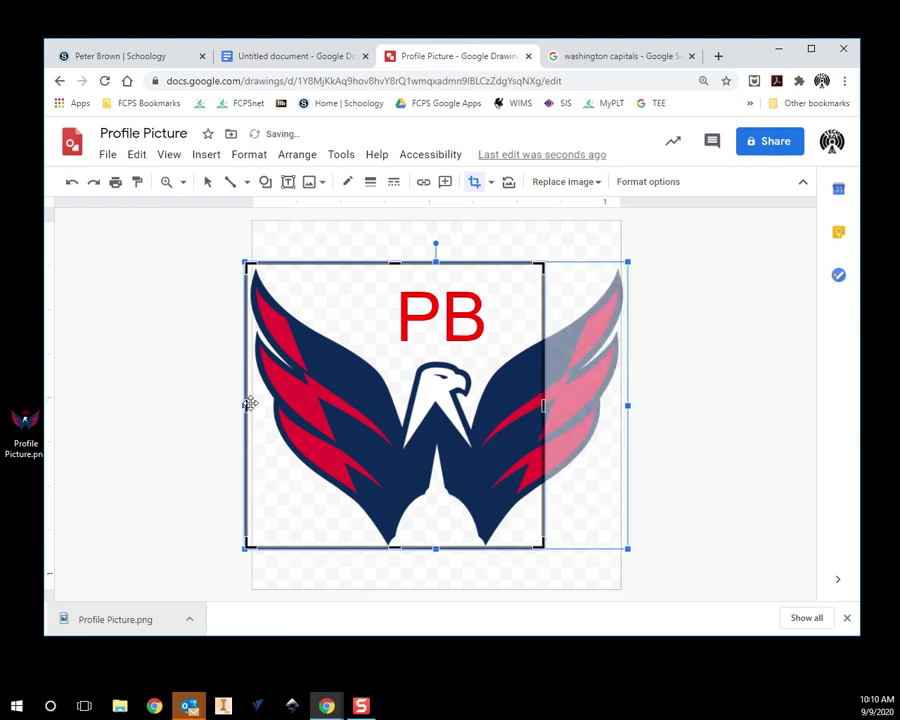
left_click_drag(246, 403, 323, 405)
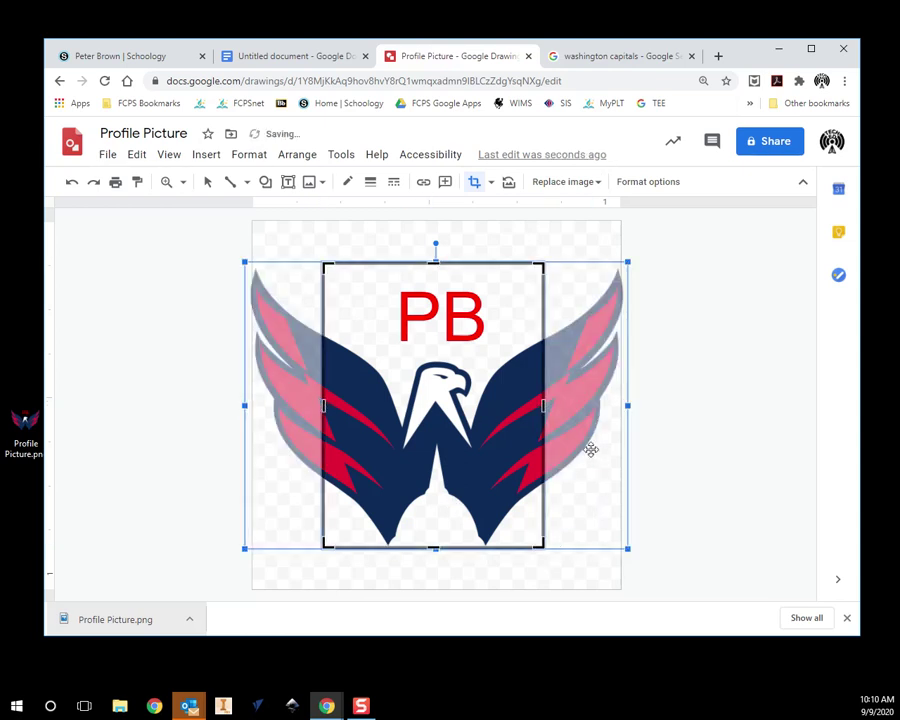
key("Return")
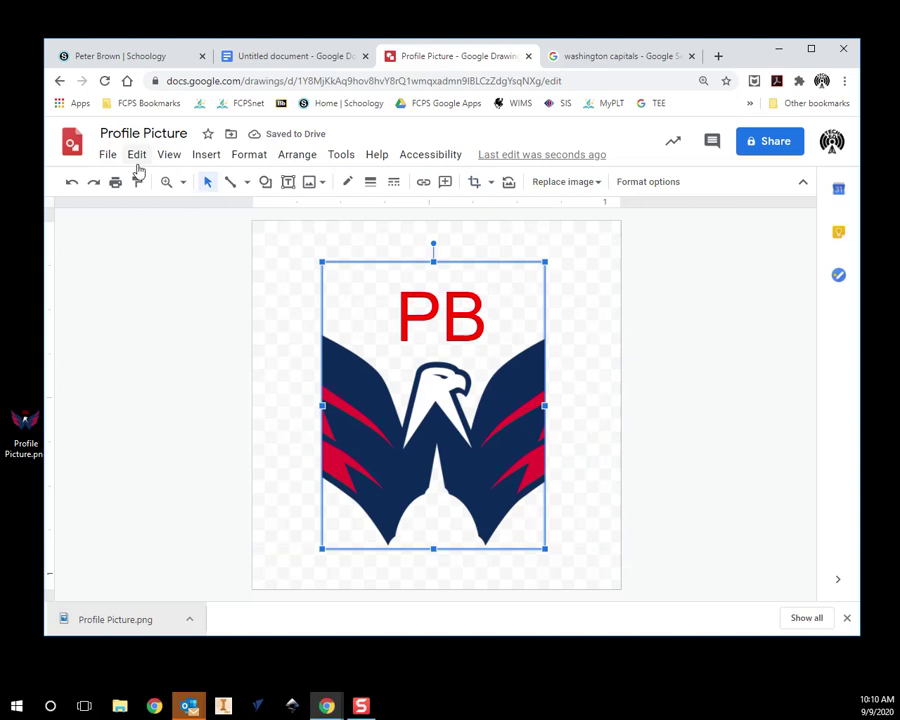
Step: Undo both crop adjustments on the eagle logo and leave crop mode
left_click(72, 185)
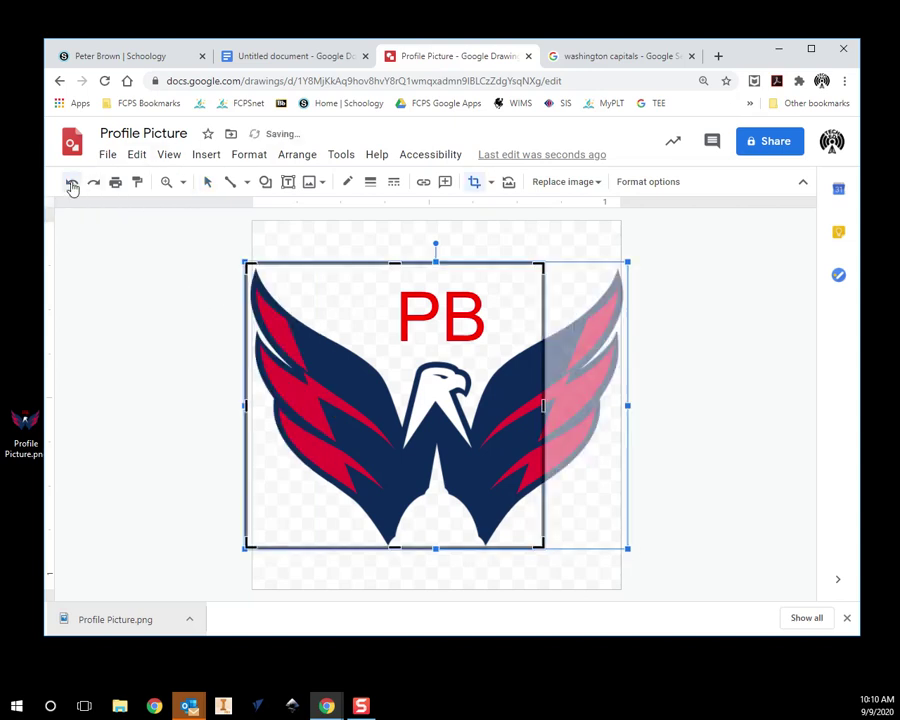
left_click(73, 186)
key("Return")
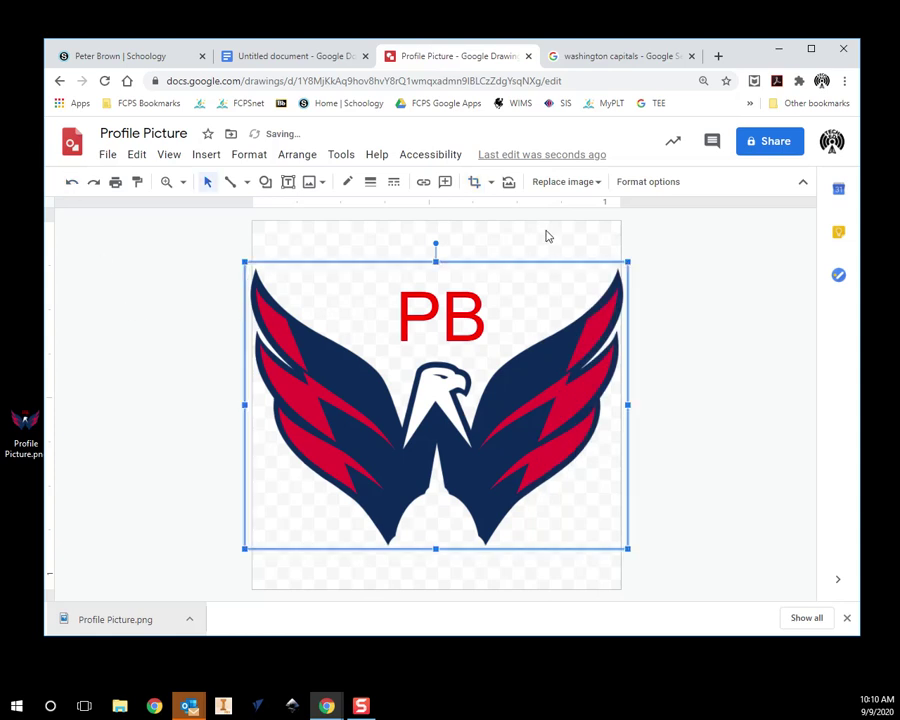
Step: Mask the eagle logo with an oval shape, narrow it from both sides to a near circle, and deselect it
left_click(492, 184)
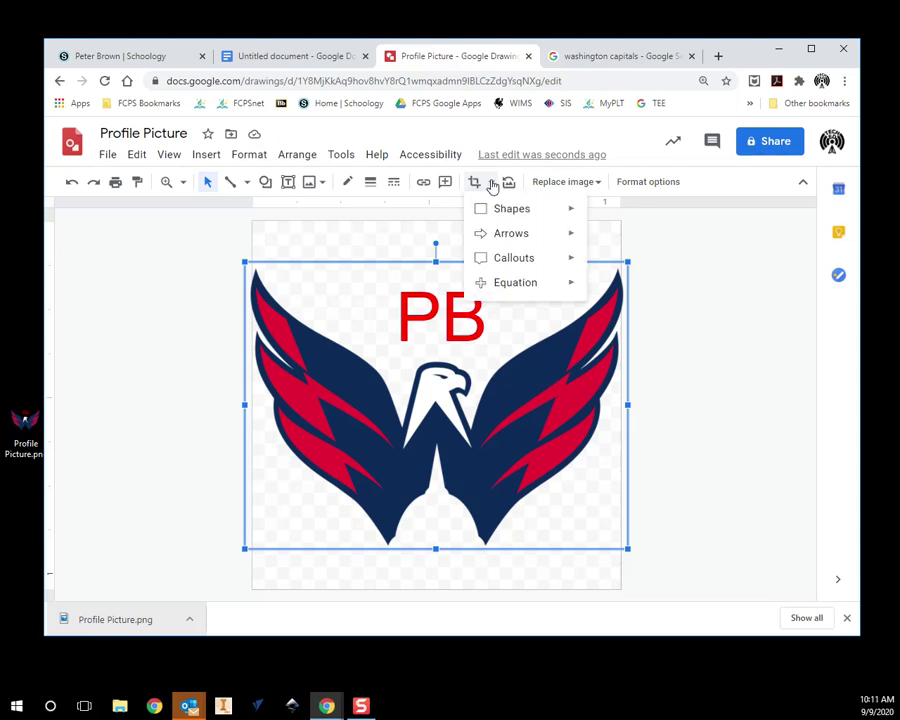
mouse_move(505, 216)
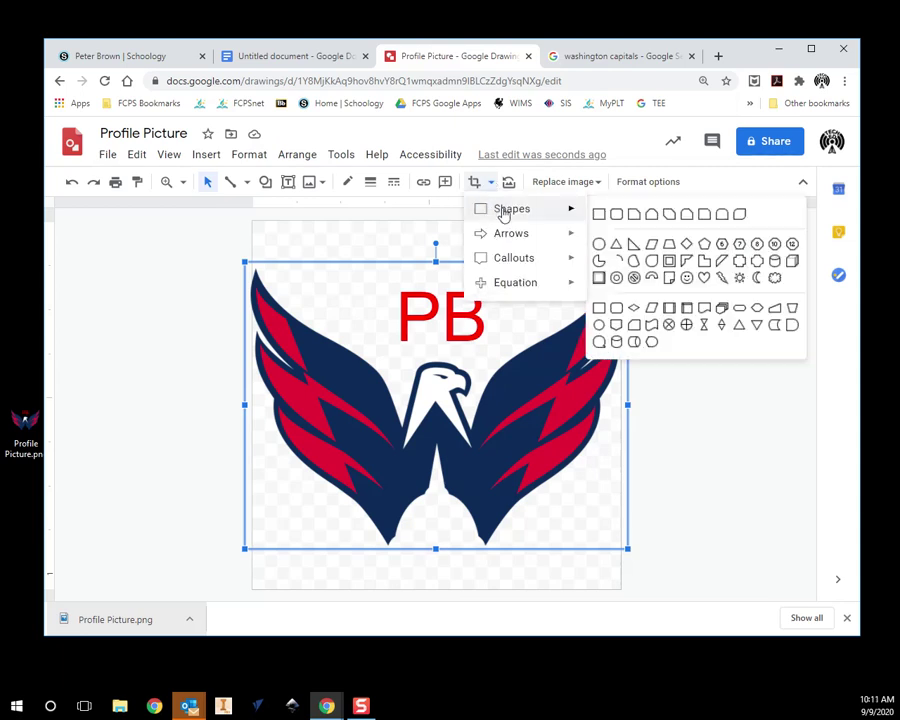
left_click(599, 245)
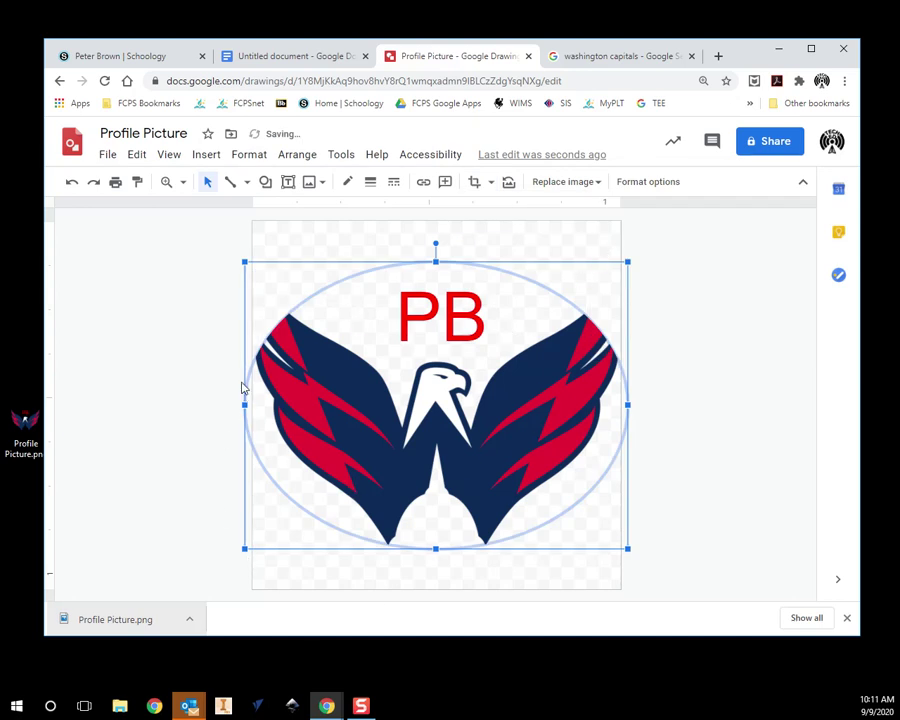
left_click_drag(244, 404, 308, 406)
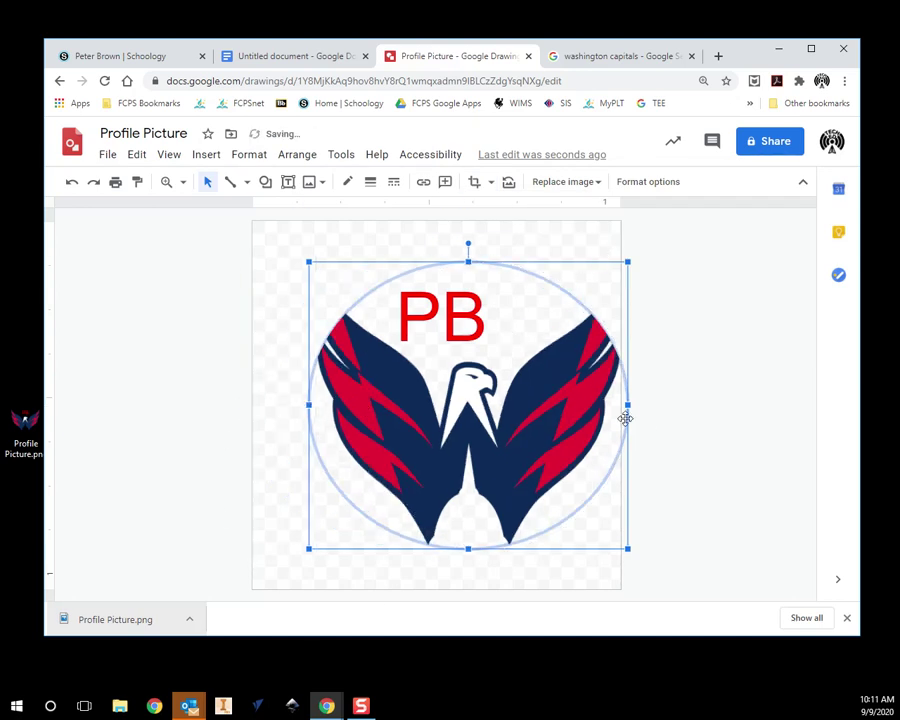
left_click_drag(627, 404, 574, 401)
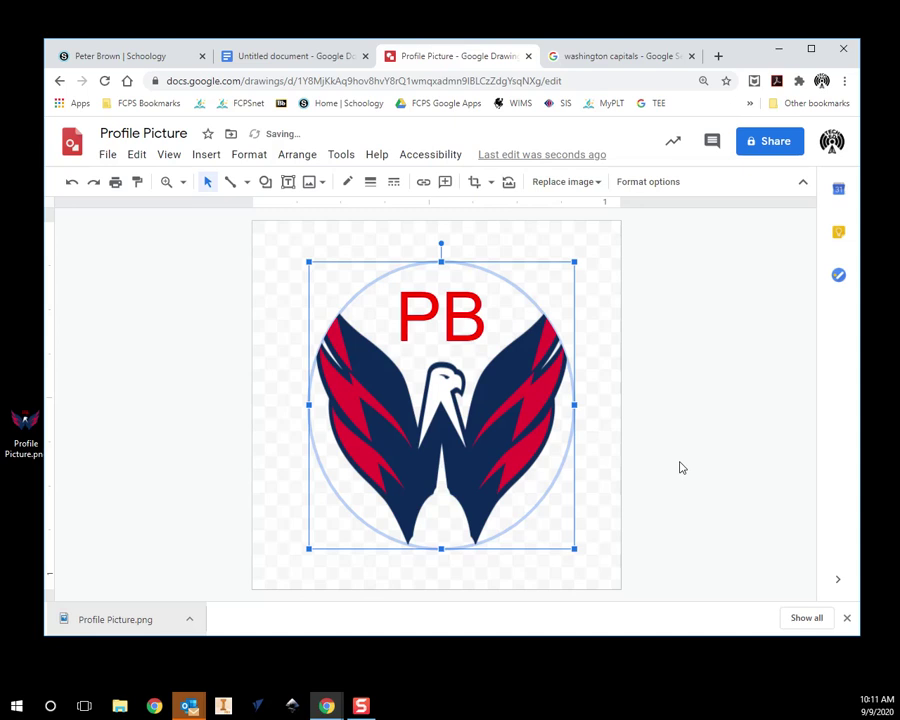
left_click(680, 467)
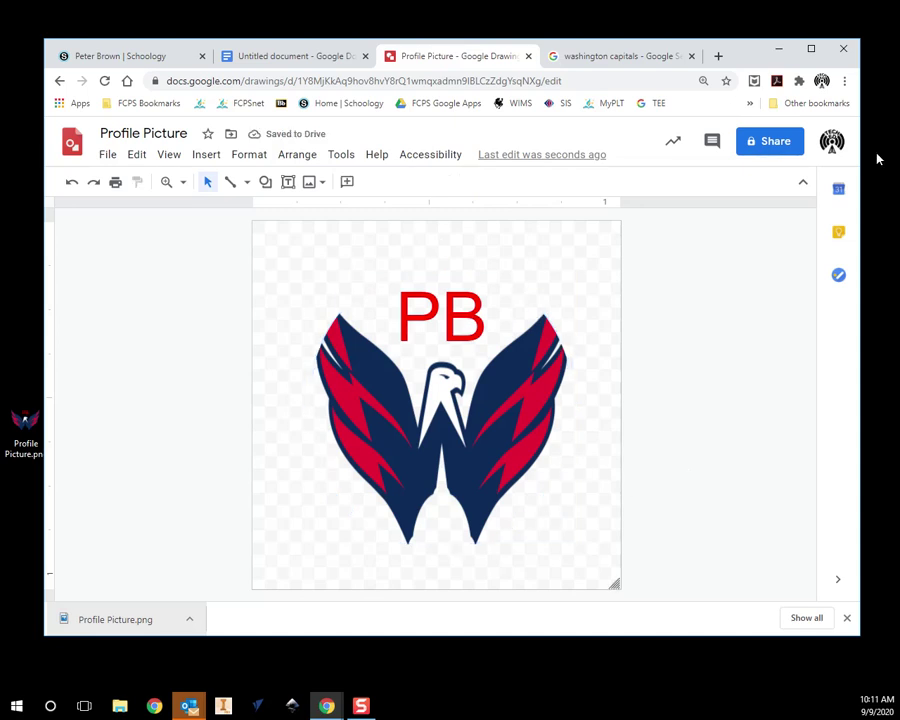
Step: Find the Group Packages arena seating chart in the Washington Capitals image results and copy the image
left_click(612, 56)
scroll(395, 440, "down", 4)
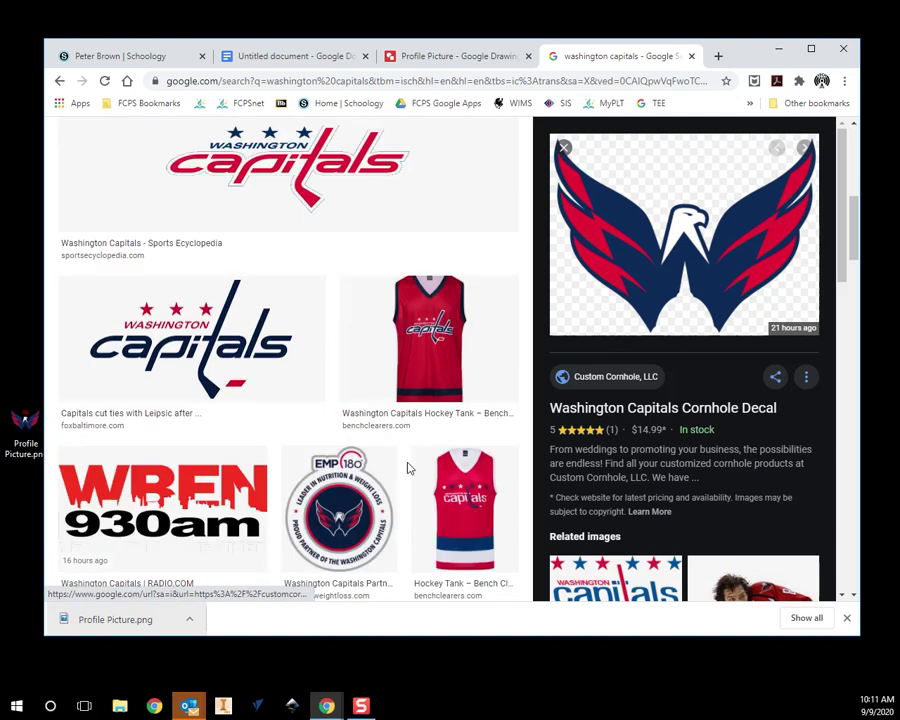
scroll(404, 452, "down", 4)
scroll(305, 432, "down", 2)
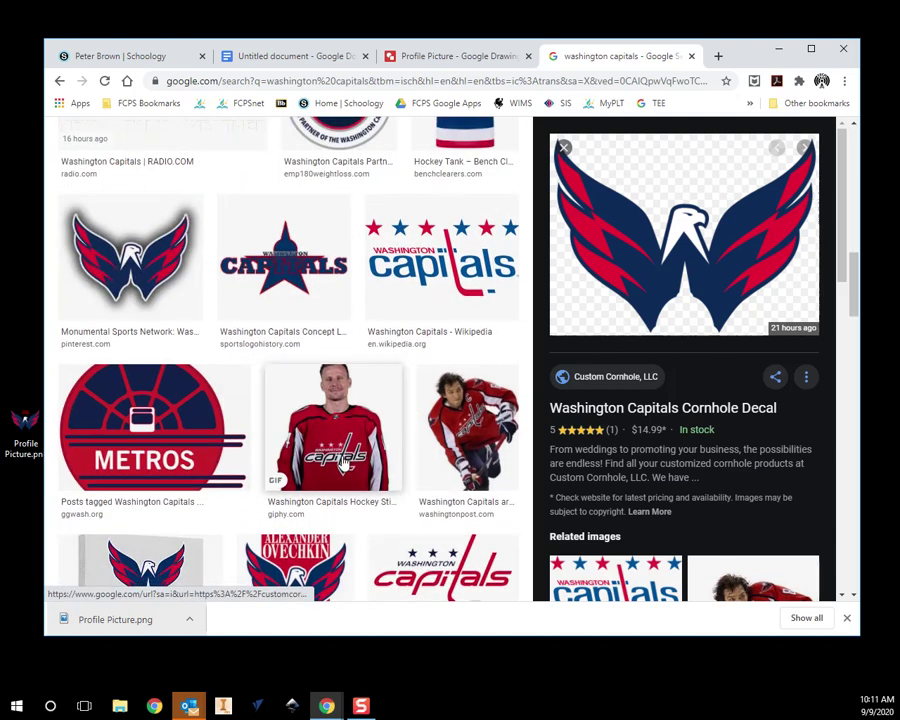
scroll(330, 460, "down", 3)
scroll(338, 466, "down", 2)
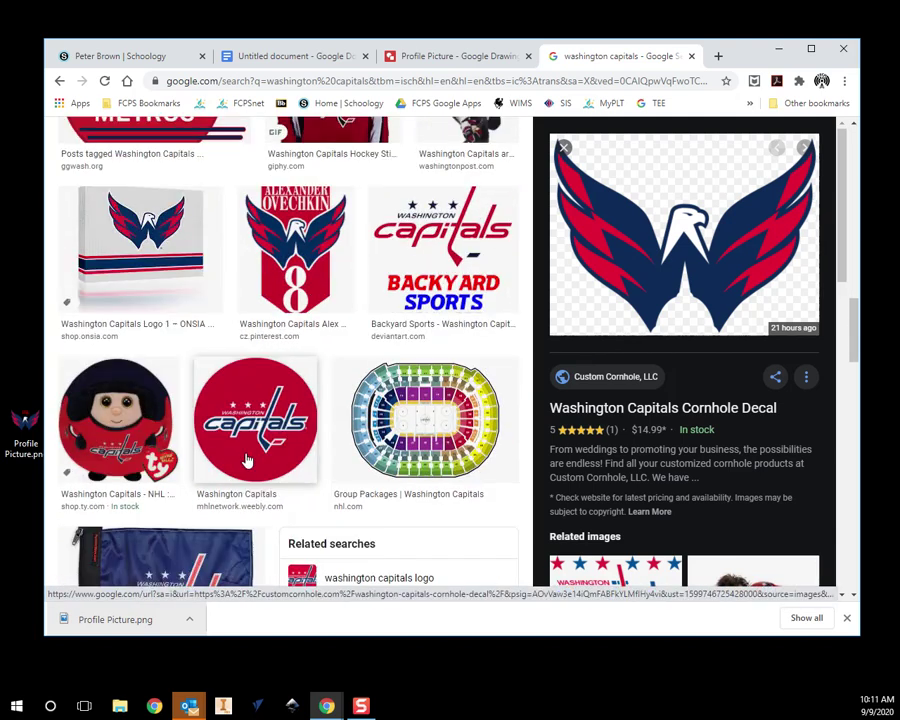
right_click(412, 421)
left_click(392, 410)
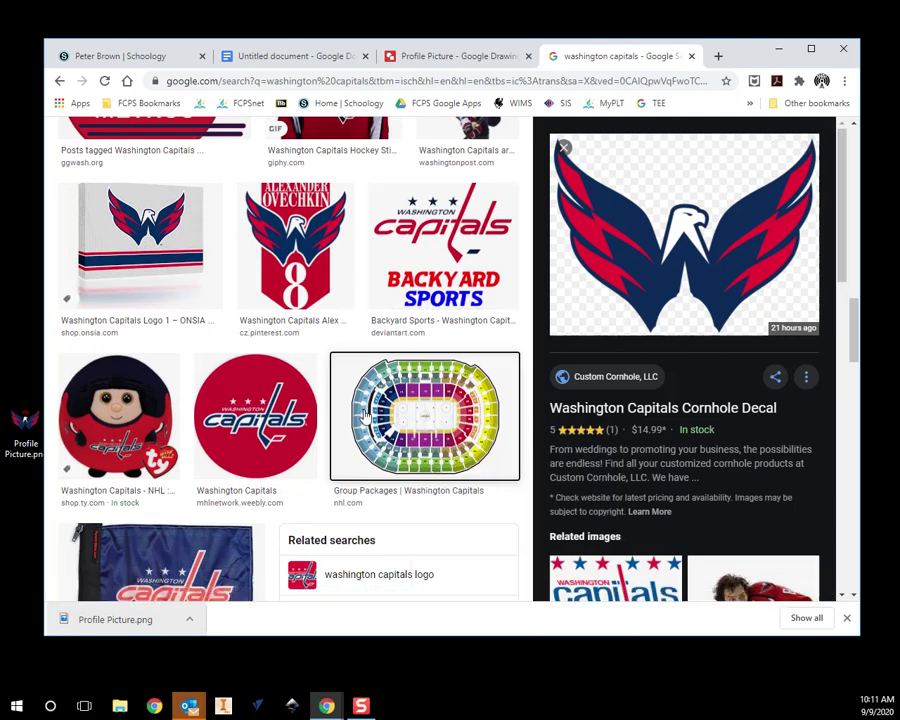
left_click(377, 401)
right_click(708, 212)
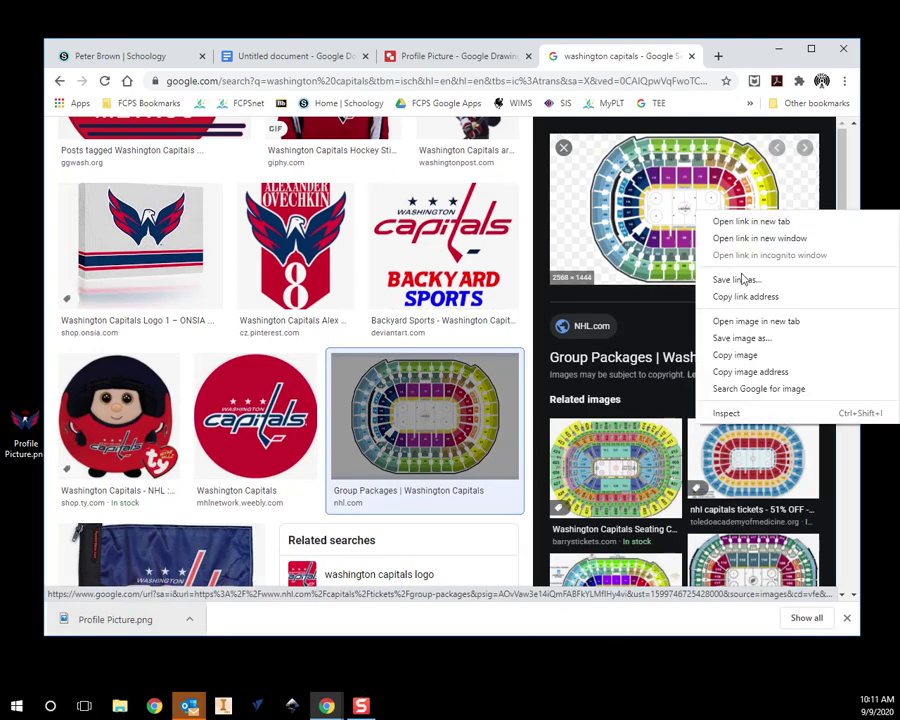
left_click(740, 356)
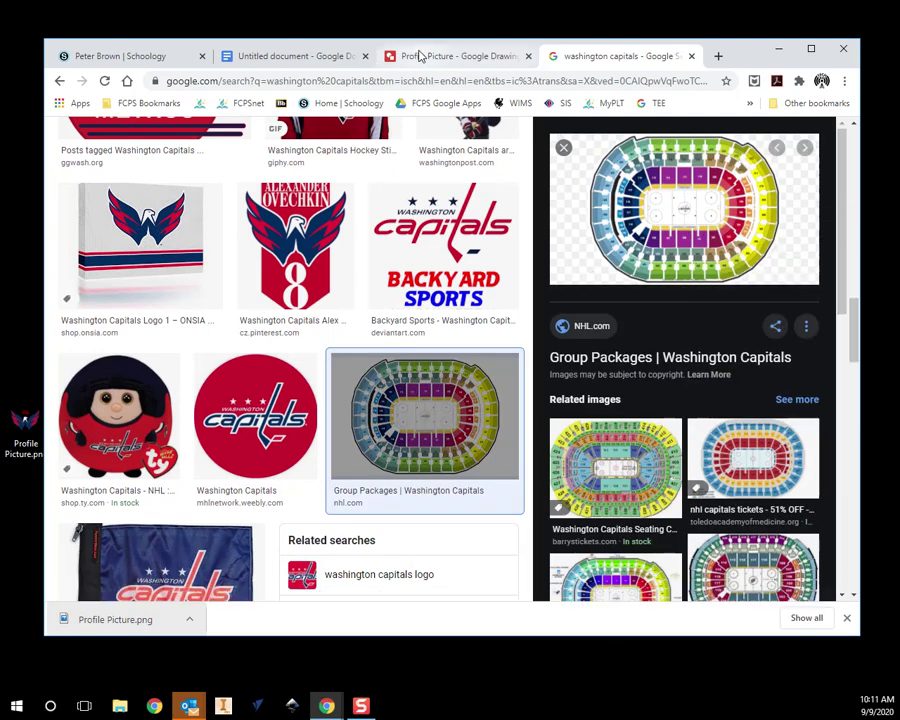
Step: Delete the eagle logo from the Profile Picture drawing and paste the copied arena seating chart in its place
left_click(424, 57)
left_click(410, 417)
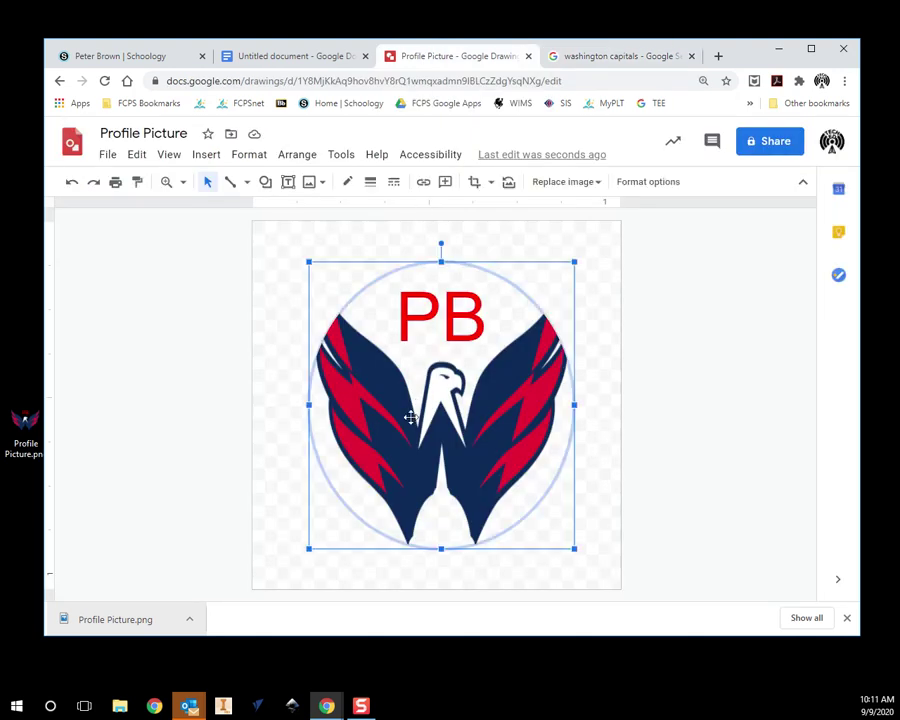
key("Delete")
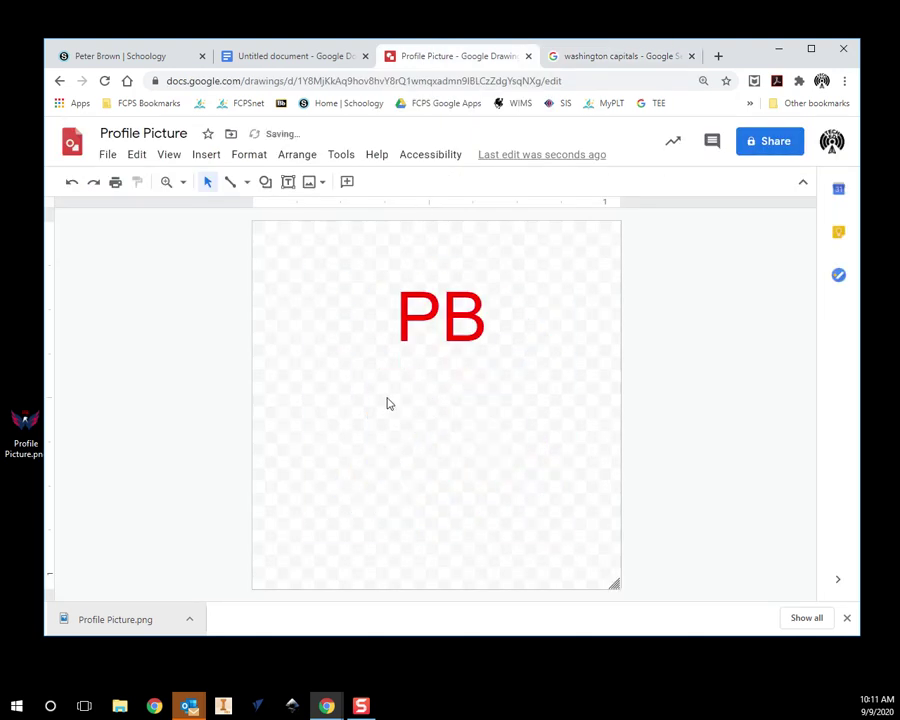
key("ctrl+v")
left_click(576, 392)
left_click(537, 370)
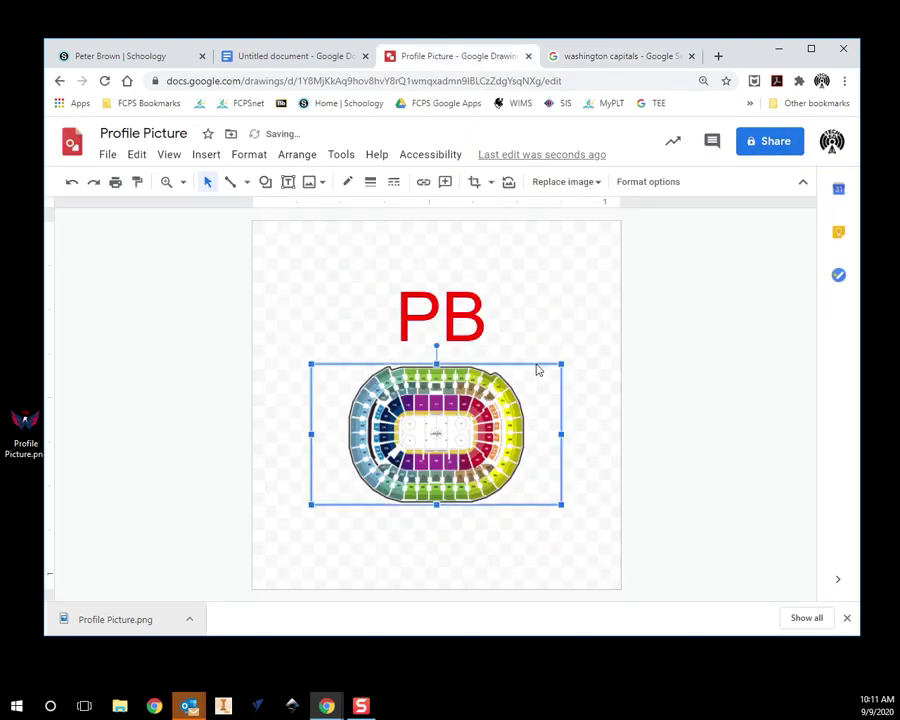
Step: Enlarge the seating chart image beyond the canvas width and center it over the PB initials
left_click_drag(560, 363, 766, 249)
left_click_drag(588, 365, 482, 392)
left_click(753, 315)
left_click(475, 342)
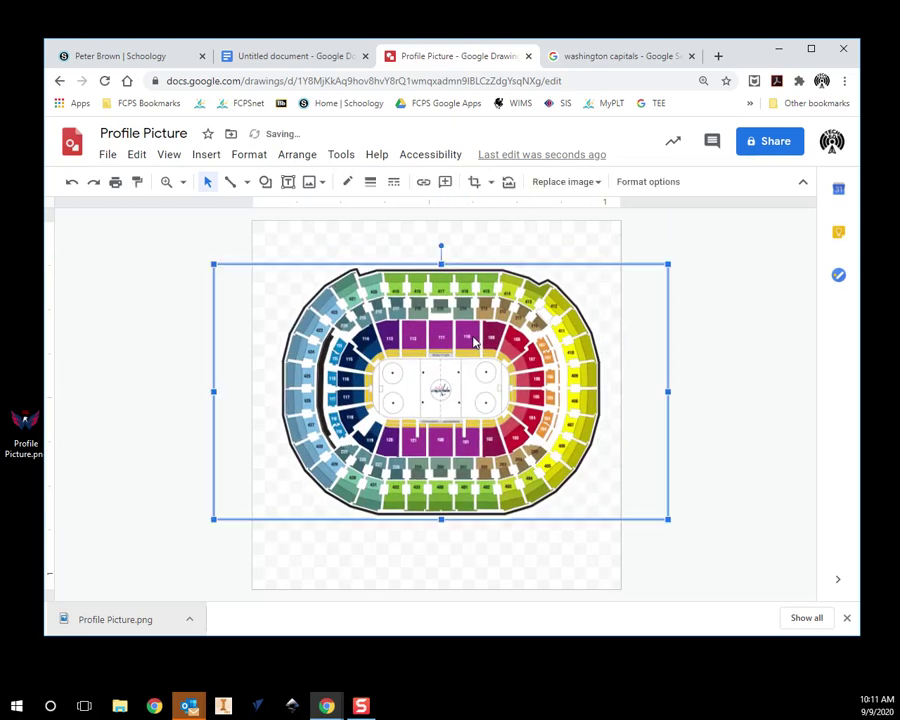
Step: Mask the seating chart image with an oval shape and narrow it from both sides to a near circle
left_click(491, 182)
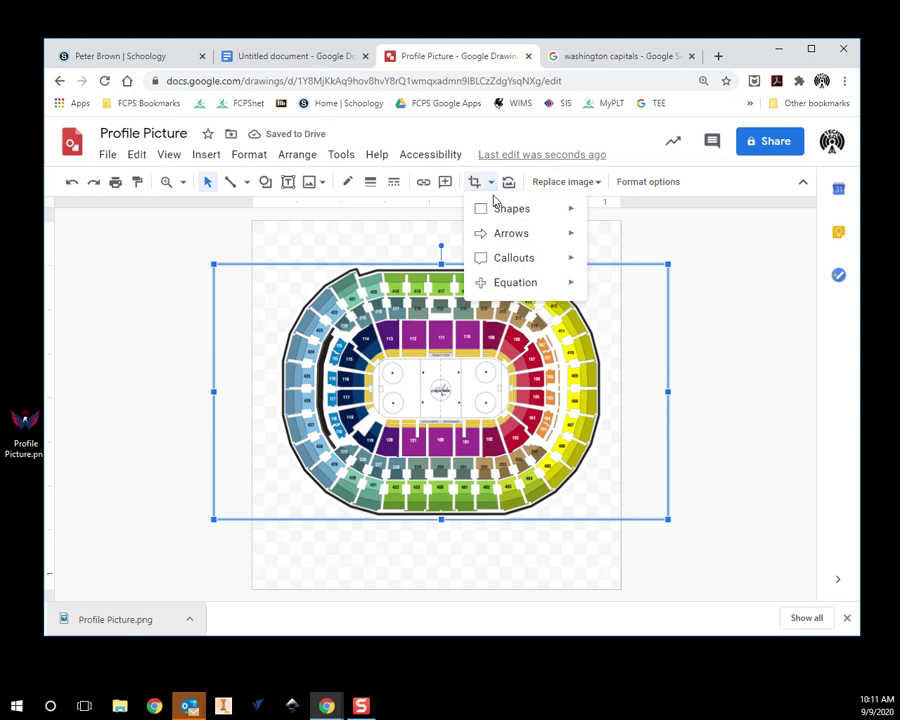
mouse_move(516, 215)
left_click(597, 243)
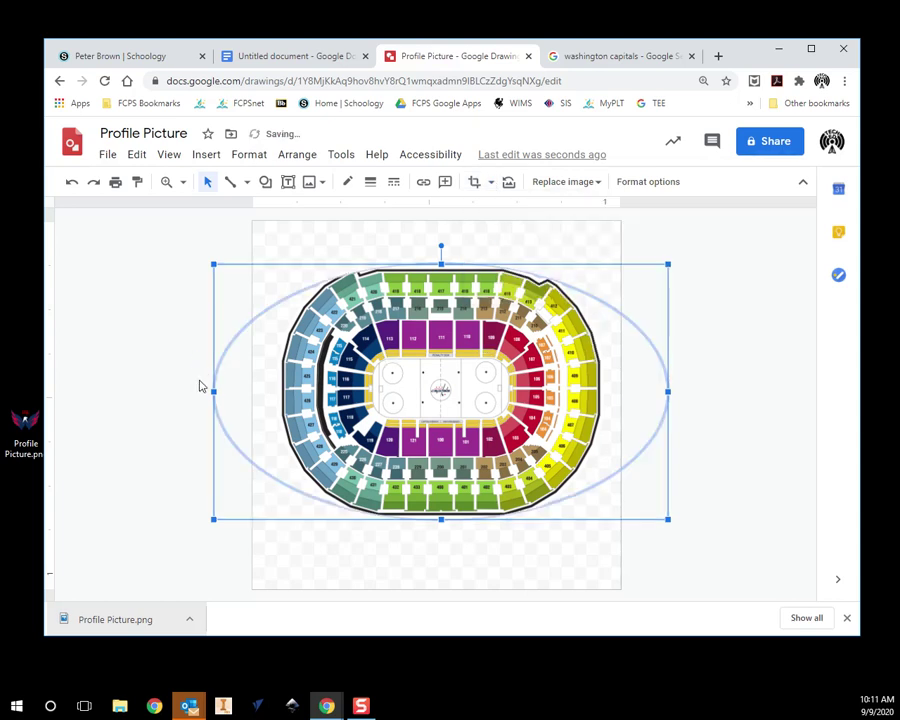
left_click_drag(218, 390, 332, 391)
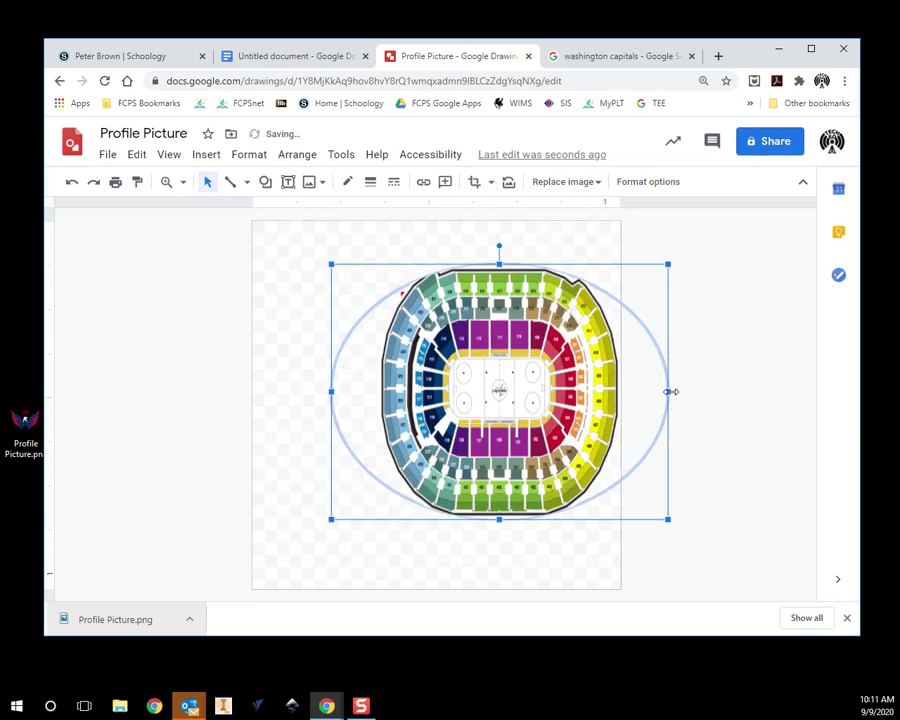
left_click_drag(670, 391, 579, 392)
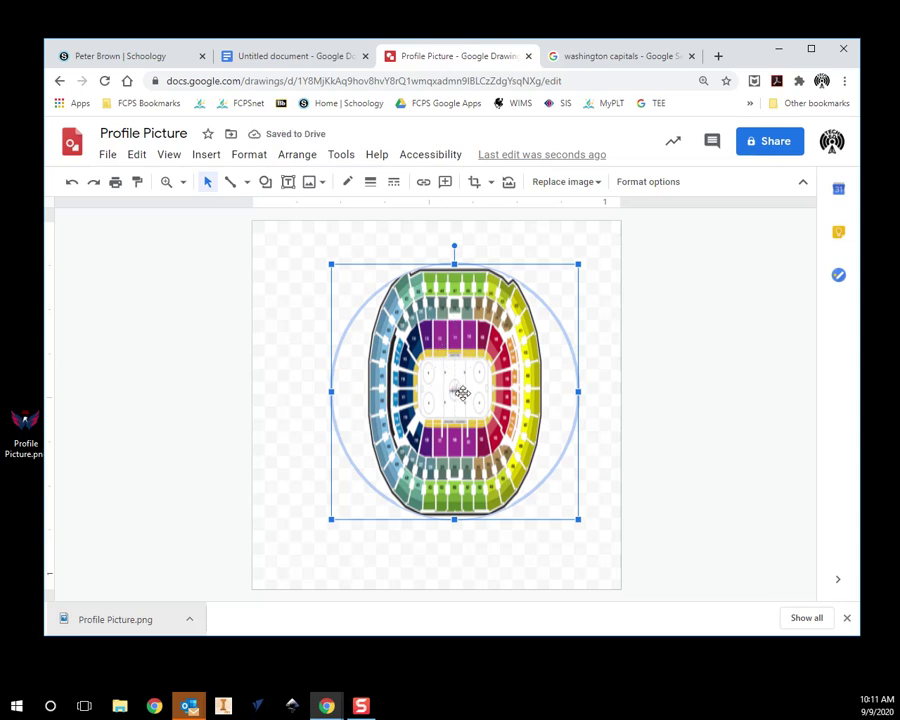
Step: Replace the seating chart in the Profile Picture drawing with the Washington Capitals Flag image copied from the Google image results
key("Delete")
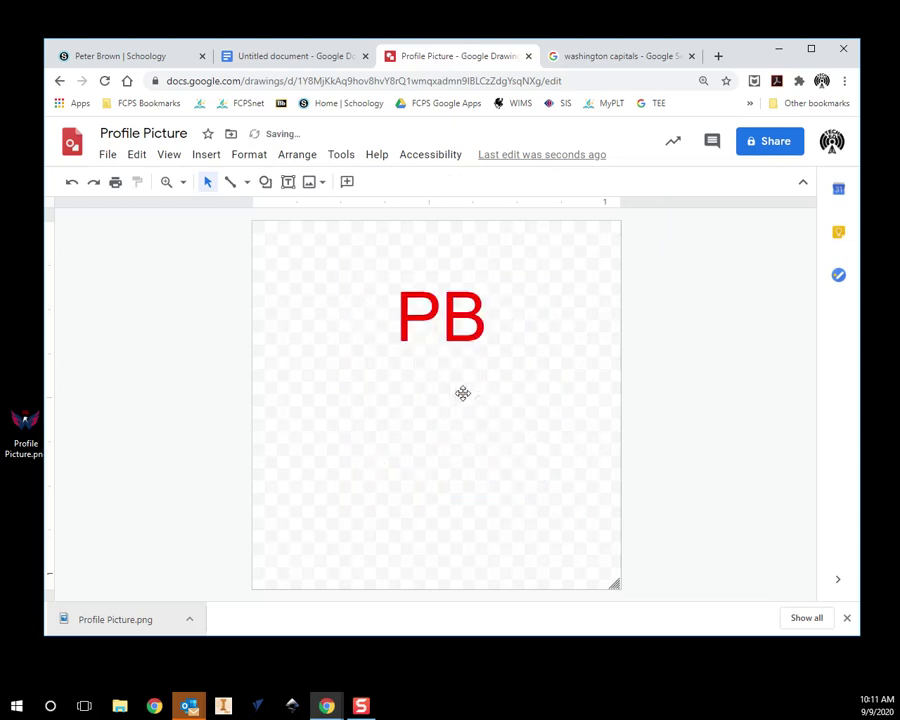
left_click(584, 57)
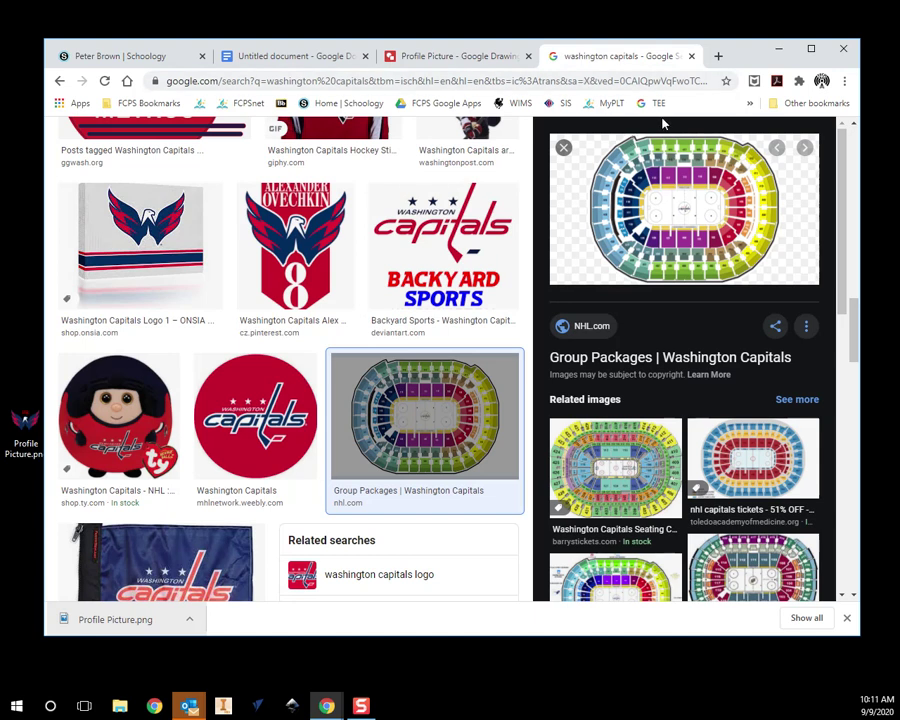
scroll(168, 305, "down", 3)
left_click(158, 383)
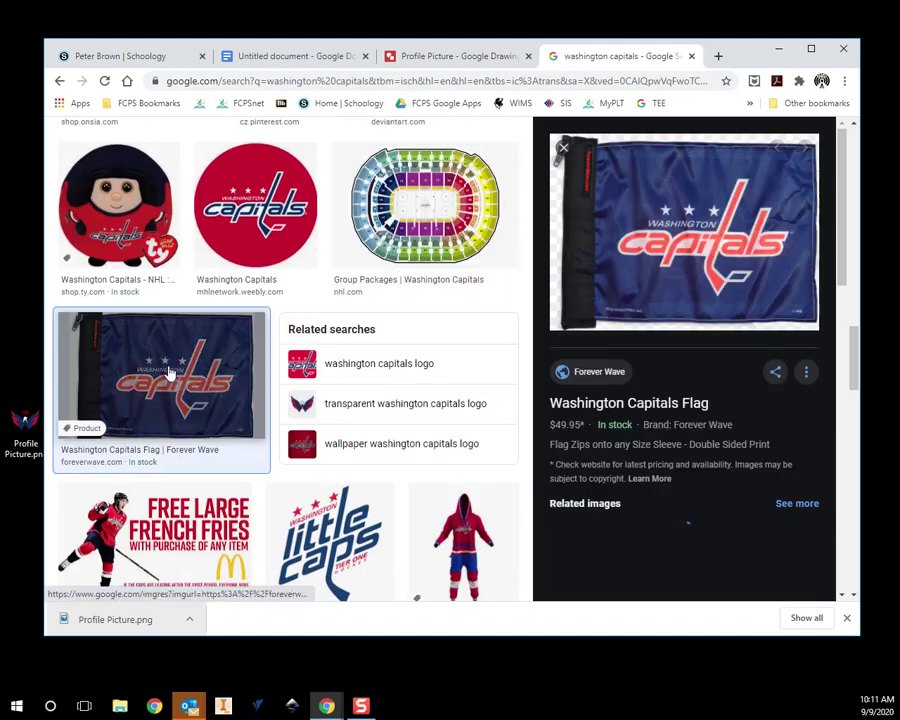
right_click(702, 218)
left_click(745, 360)
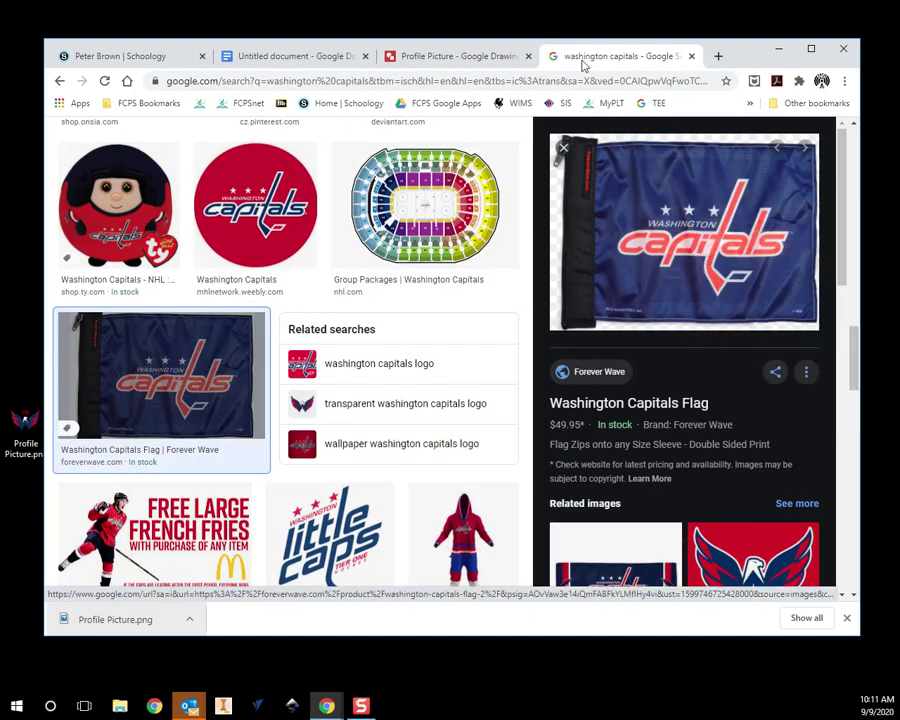
left_click(448, 58)
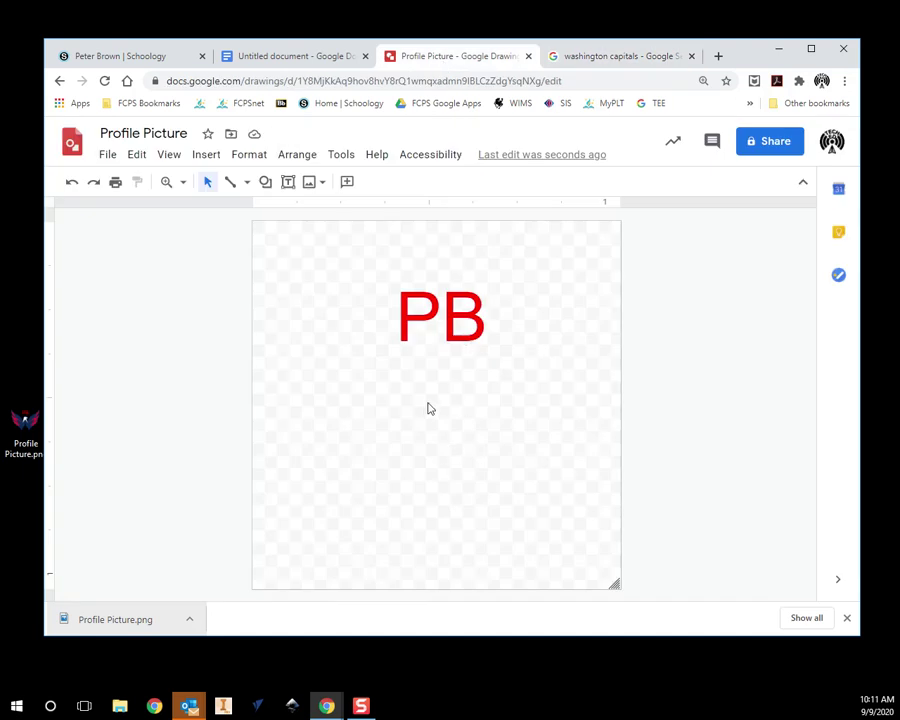
key("ctrl+v")
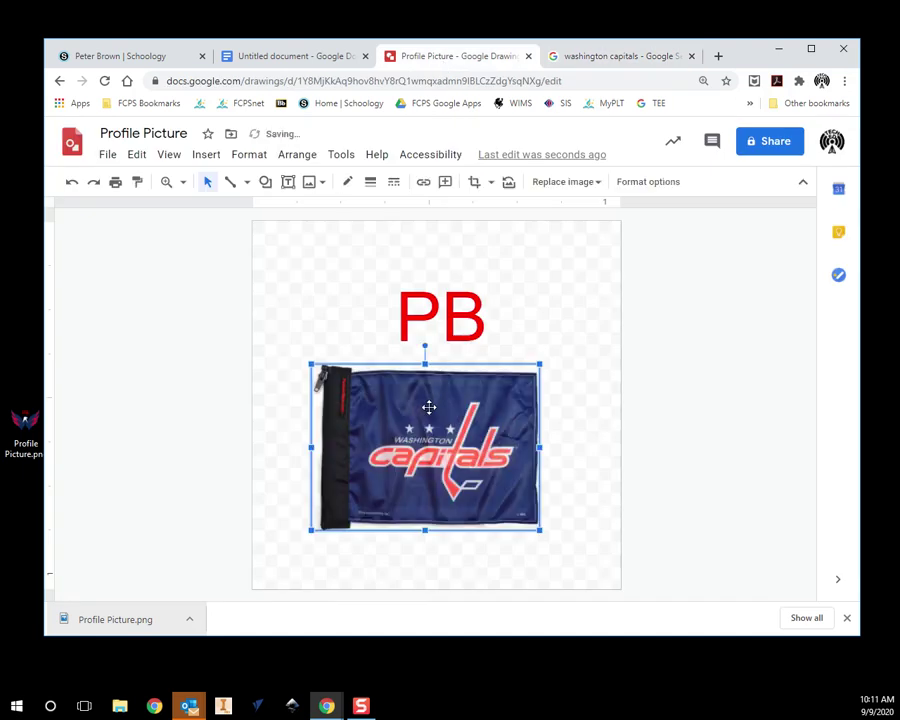
Step: Mask the flag image with an oval shape, narrow it to a near circle, and place it just below the PB initials
left_click(491, 183)
mouse_move(510, 212)
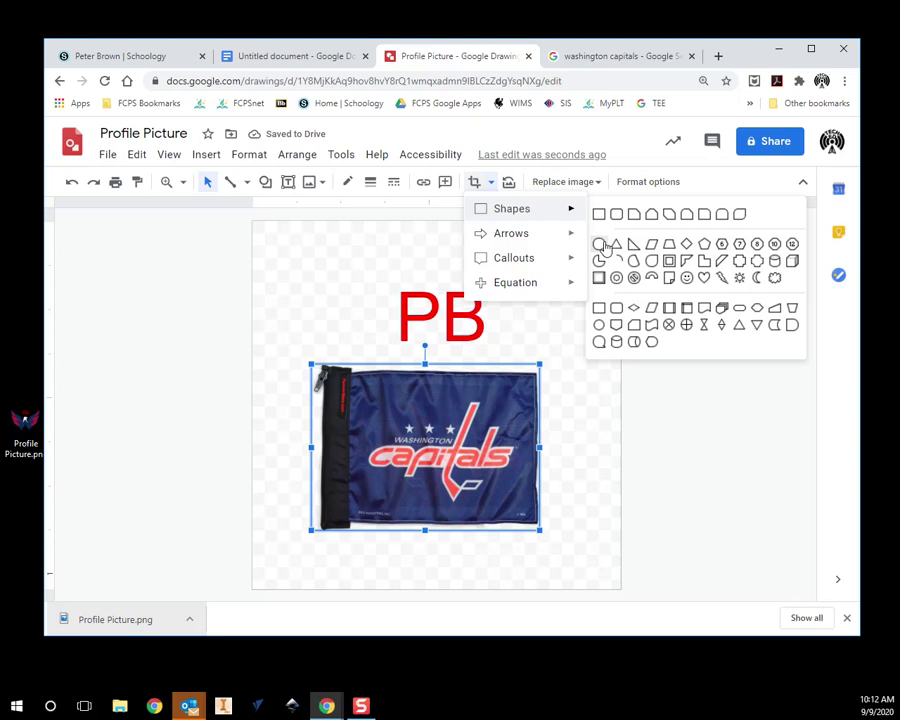
left_click(601, 245)
left_click_drag(538, 446, 457, 378)
left_click(737, 467)
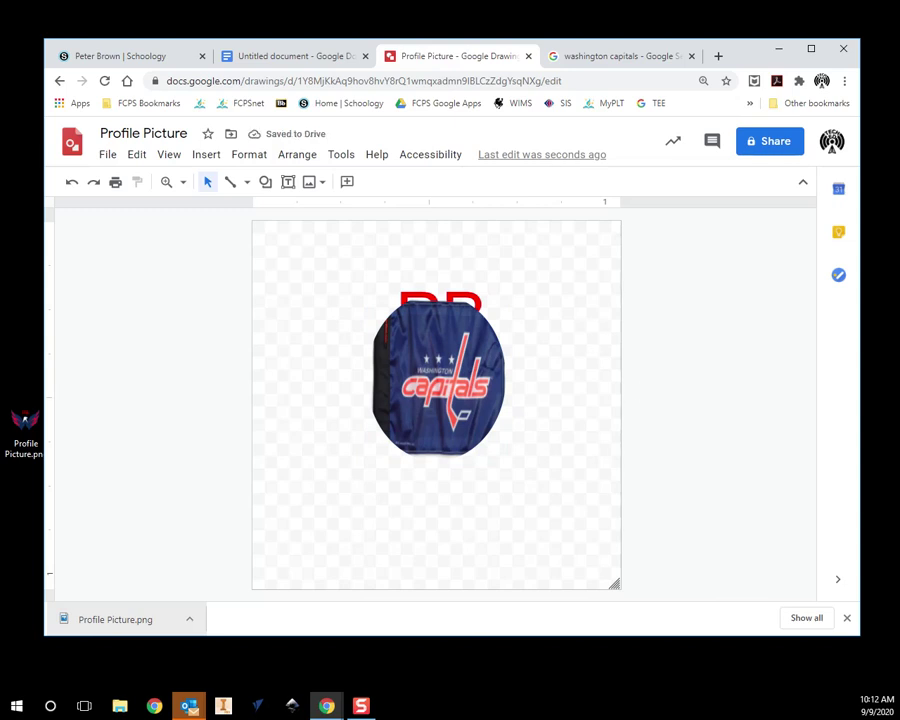
left_click_drag(390, 363, 428, 428)
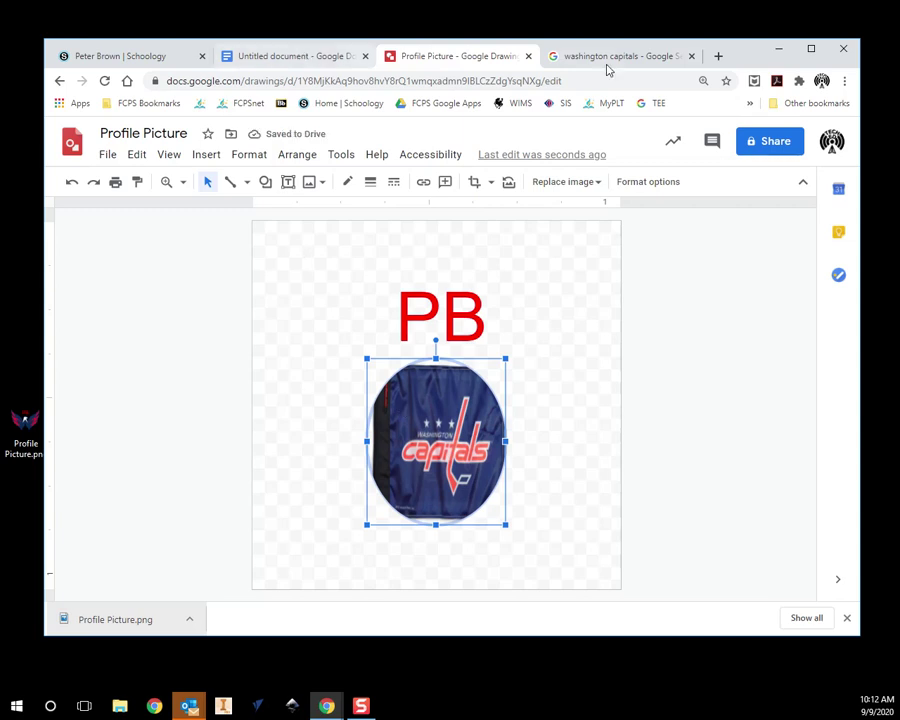
Step: Review the profile picture requirements in the Google Docs document, highlighting the pixel size, school-appropriate and PNG file lines in turn
left_click(278, 64)
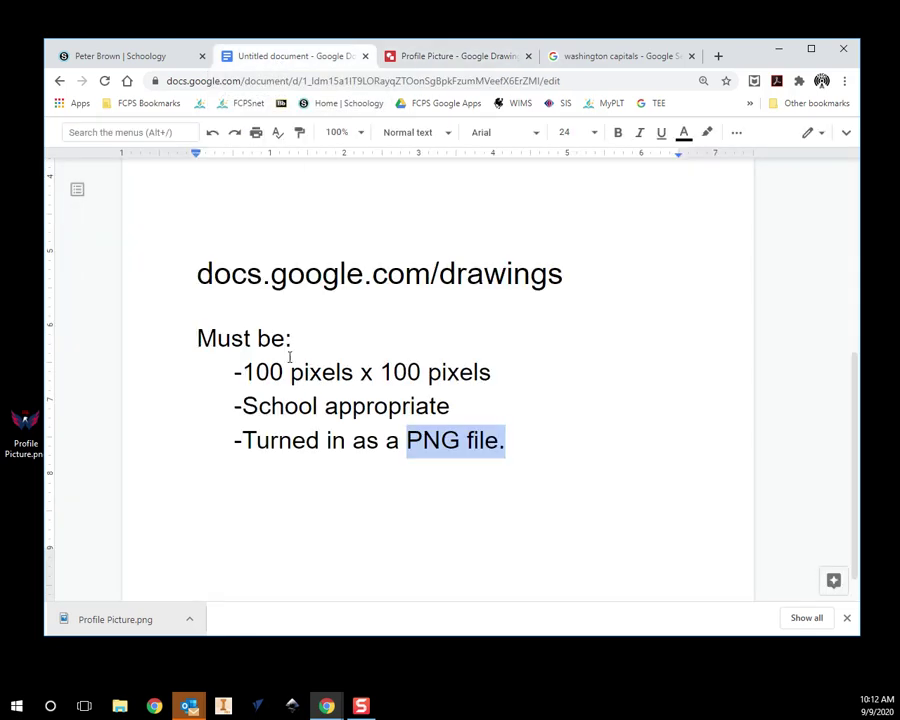
left_click_drag(244, 372, 491, 380)
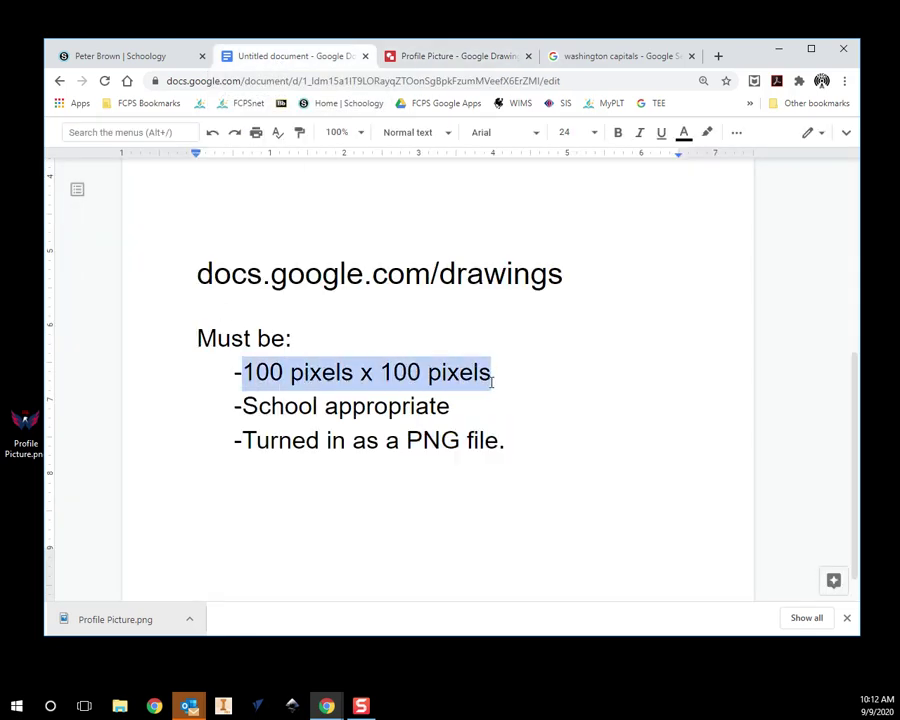
left_click_drag(214, 399, 458, 408)
left_click_drag(242, 440, 588, 460)
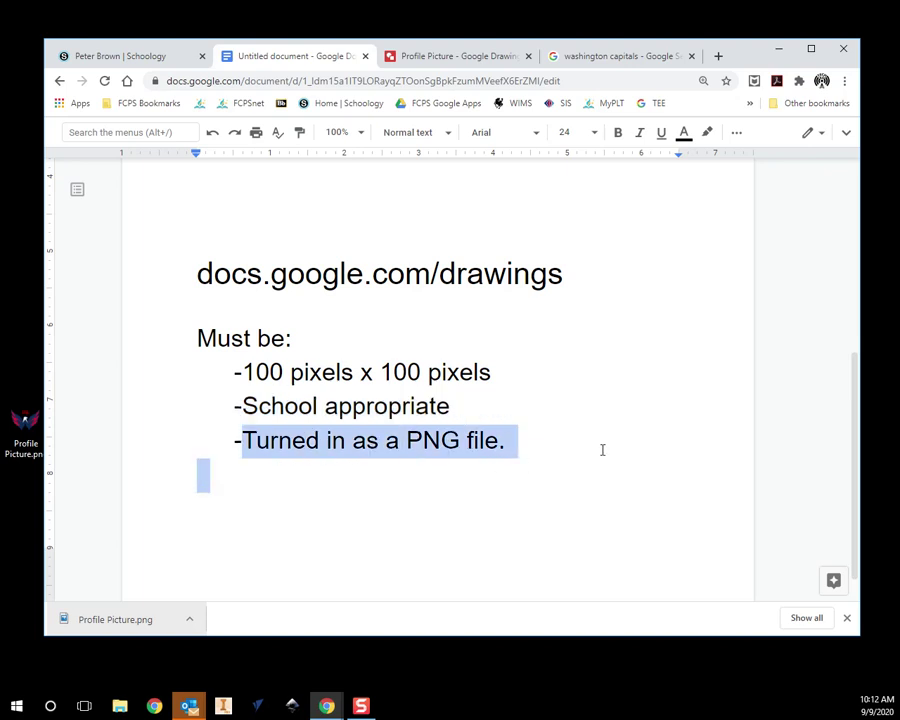
left_click(547, 448)
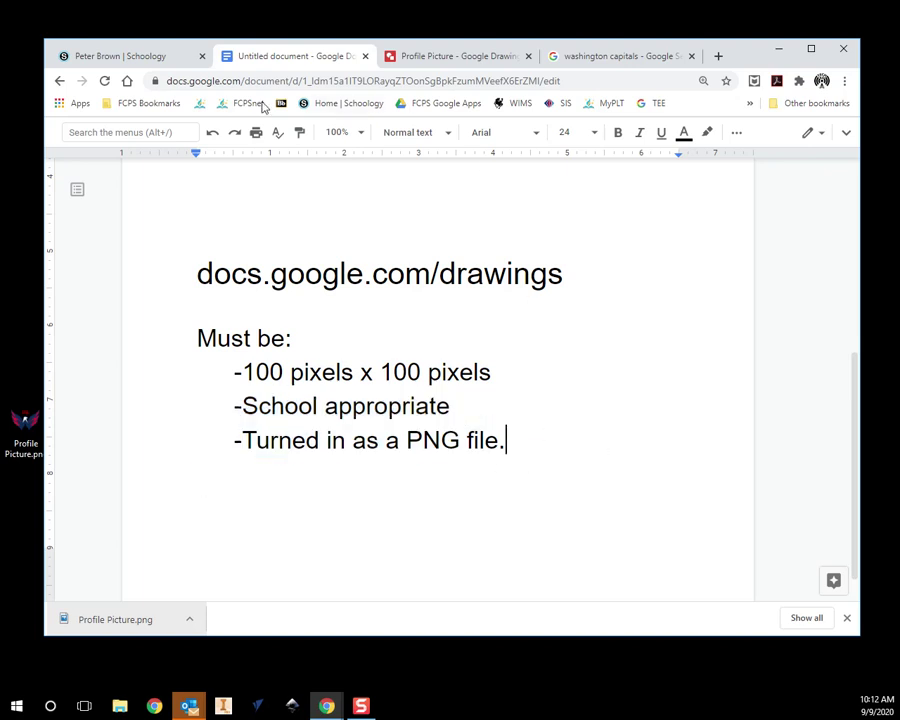